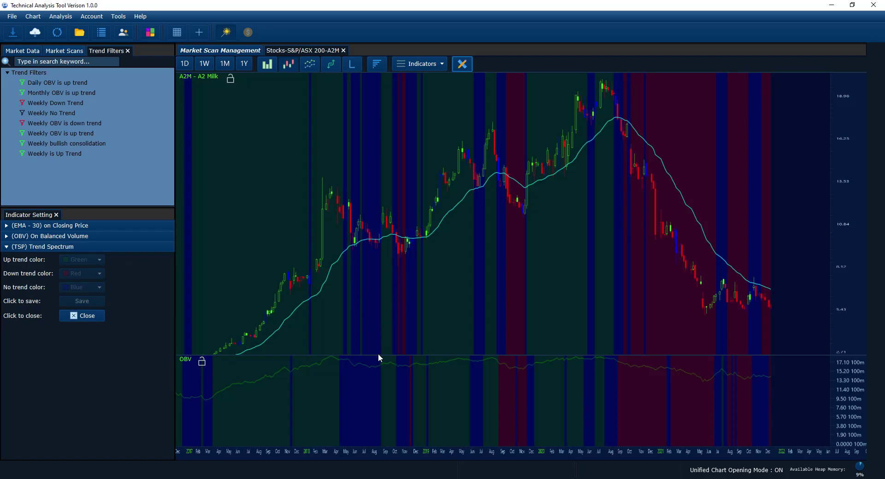
Examine the A2 Milk price trend, its moving average and the OBV line across the charted years
left_click_drag(397, 364, 397, 367)
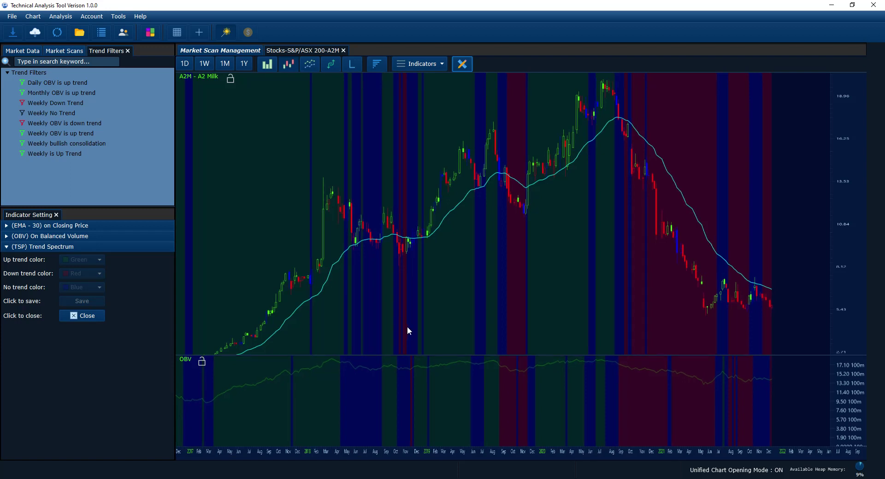
left_click_drag(407, 323, 426, 314)
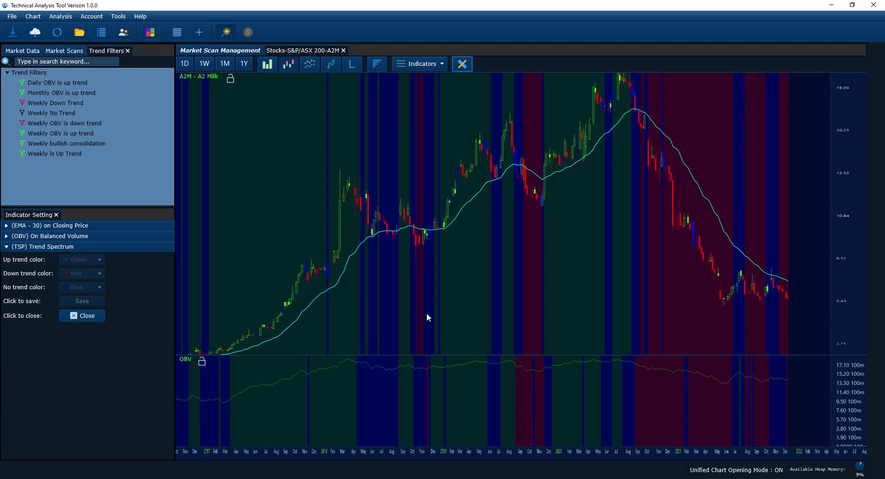
left_click_drag(478, 276, 418, 304)
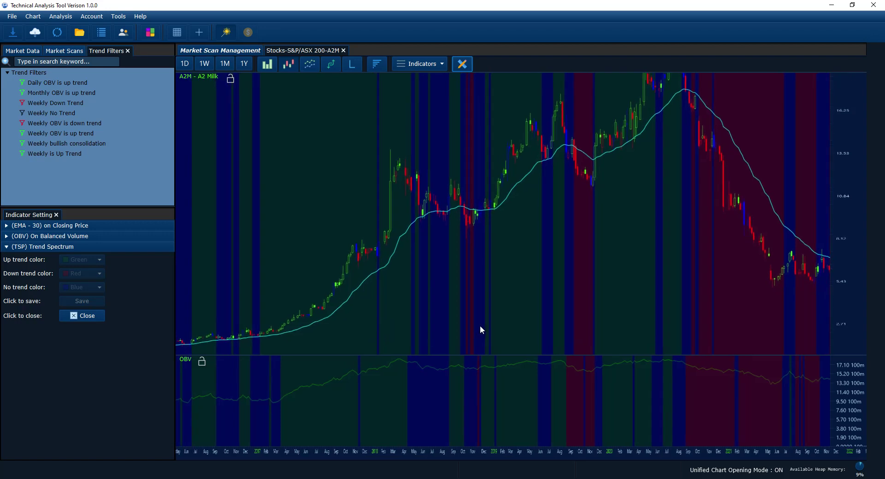
left_click_drag(480, 327, 465, 334)
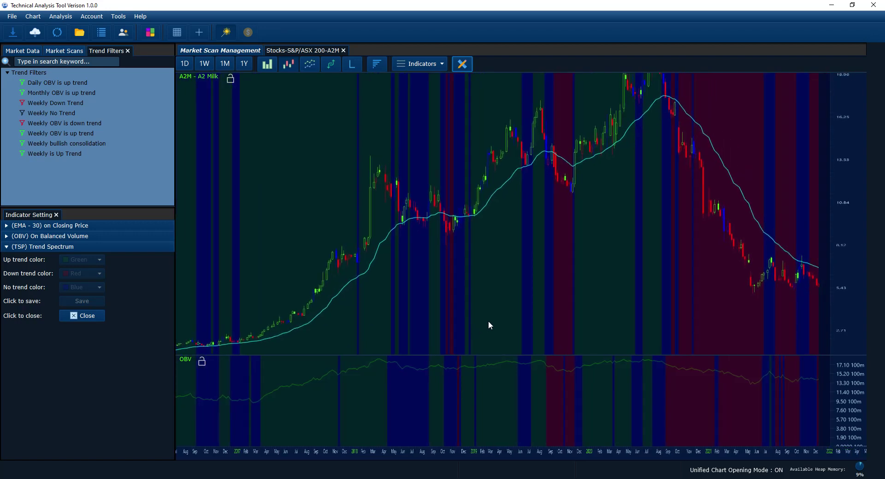
left_click_drag(485, 375, 555, 369)
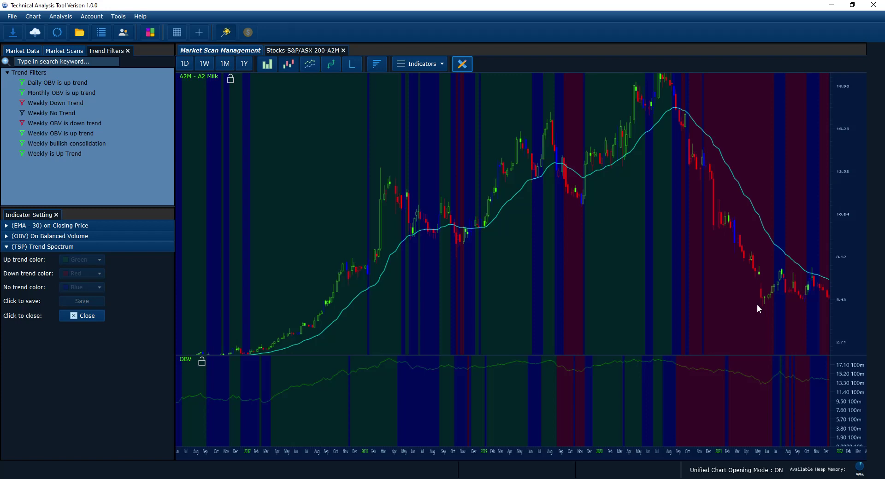
left_click_drag(567, 311, 598, 282)
left_click_drag(427, 340, 502, 310)
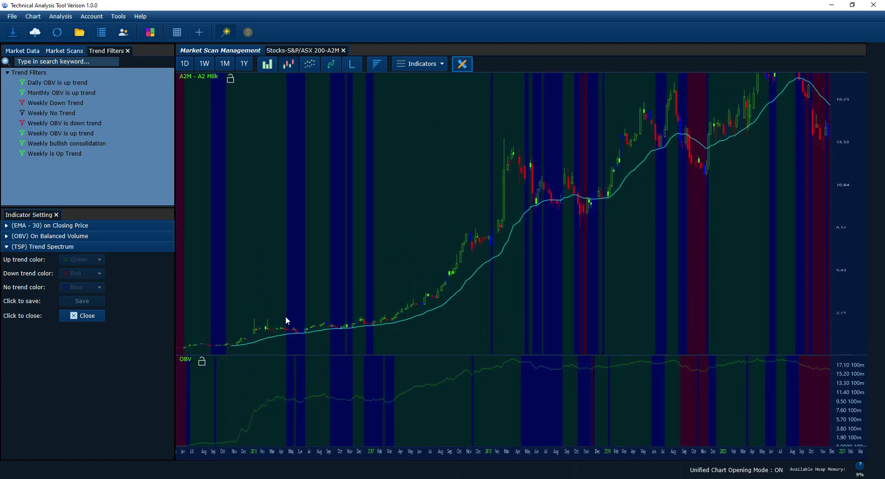
mouse_move(281, 305)
left_mouse_down()
mouse_move(302, 303)
mouse_move(290, 308)
left_mouse_up()
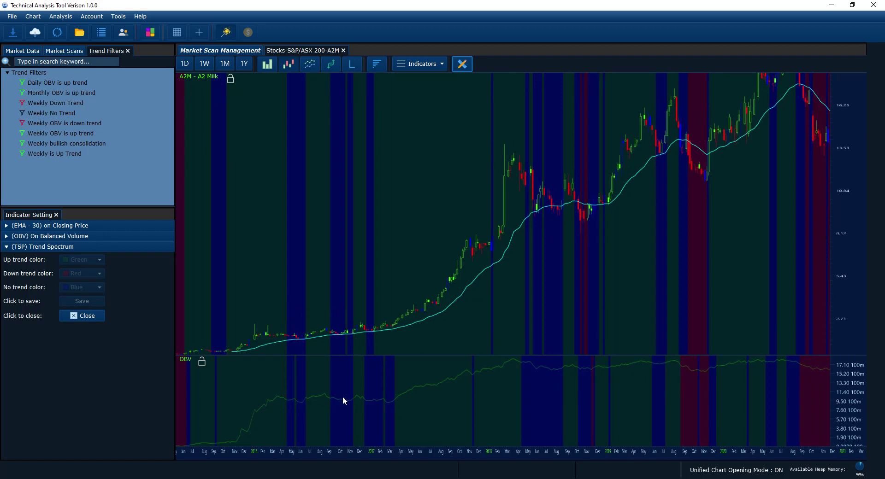
left_click_drag(533, 389, 395, 369)
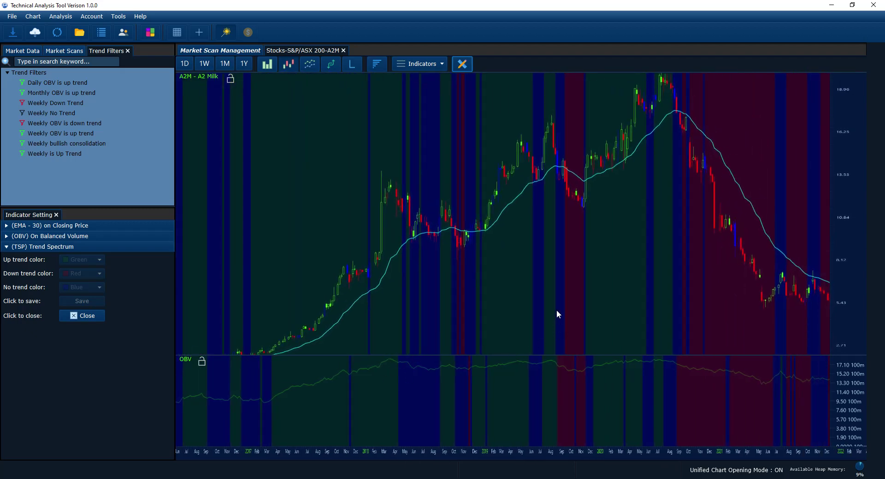
left_click_drag(591, 351, 576, 296)
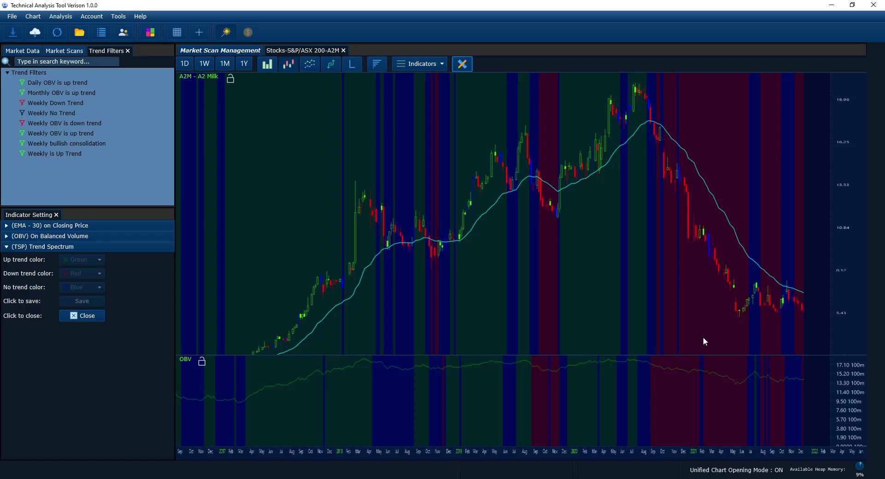
Draw a rectangle around the A2 Milk price bars from about May to December 2021
left_click_drag(701, 333, 515, 328)
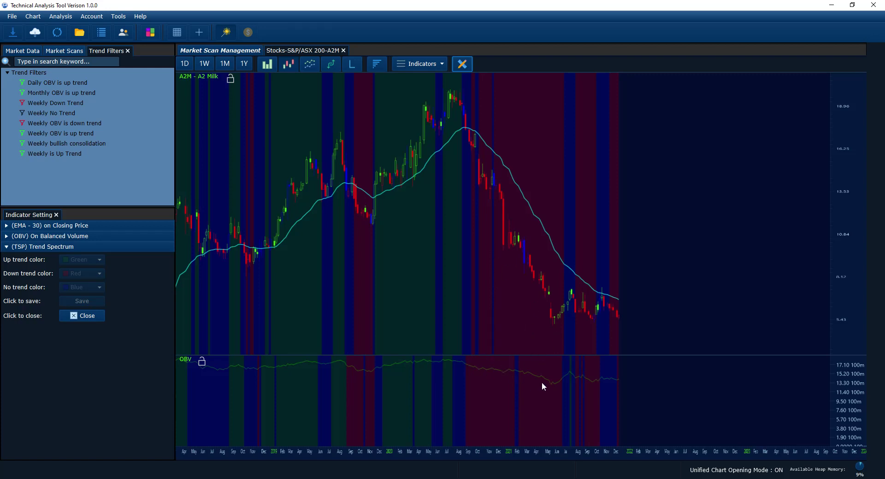
left_click_drag(575, 344, 587, 342)
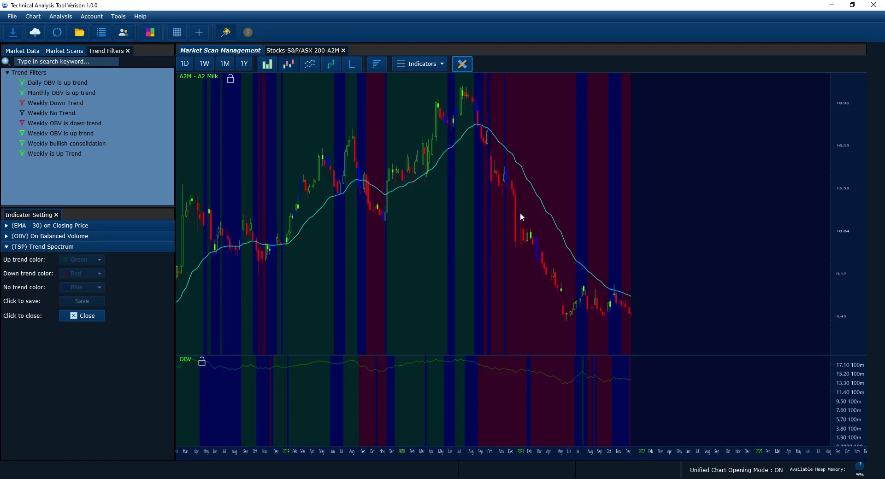
left_click(462, 63)
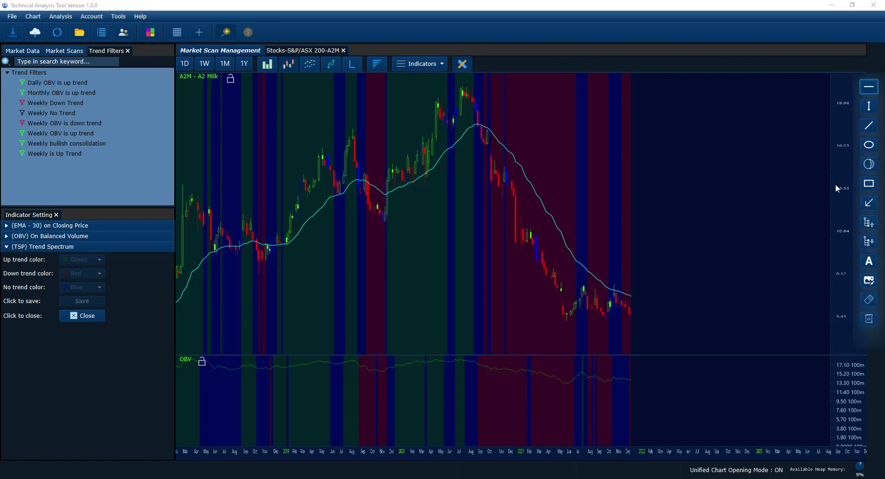
left_click(865, 205)
left_click(868, 184)
left_click_drag(551, 289, 644, 319)
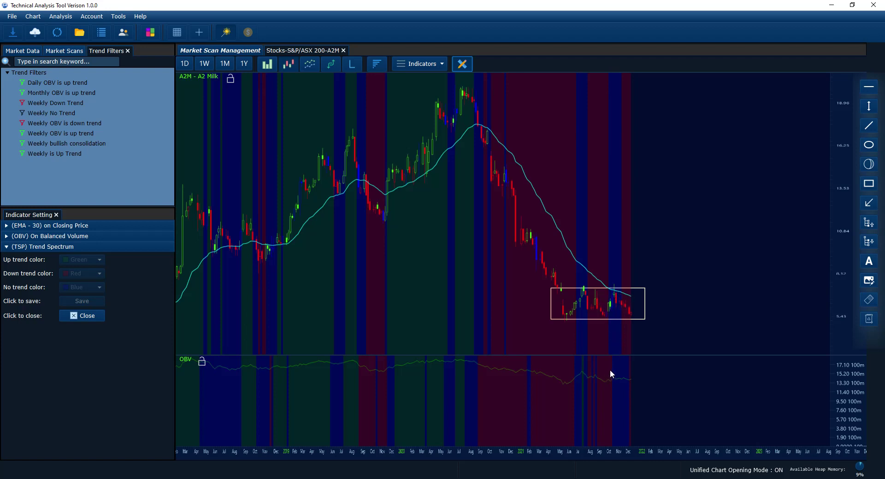
Draw two arrows, one at the price near the moving average in late 2021 and one at the OBV line below it
left_click(868, 203)
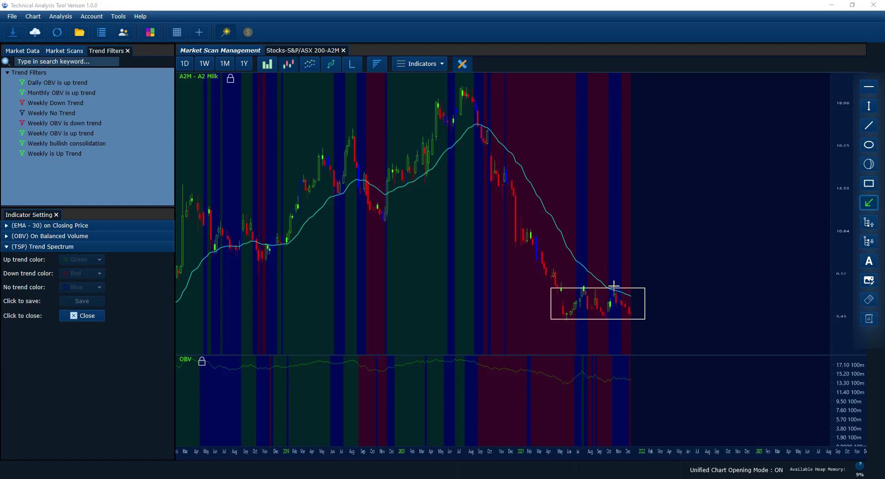
left_click_drag(613, 286, 652, 243)
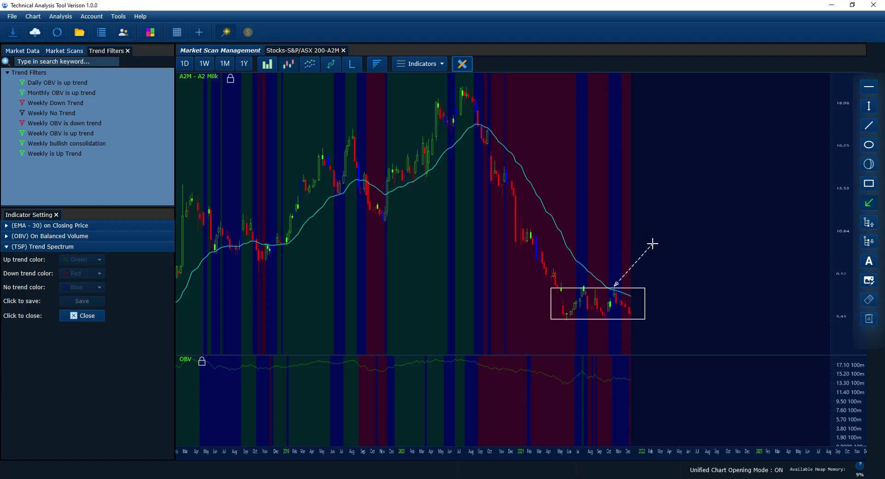
left_click(869, 203)
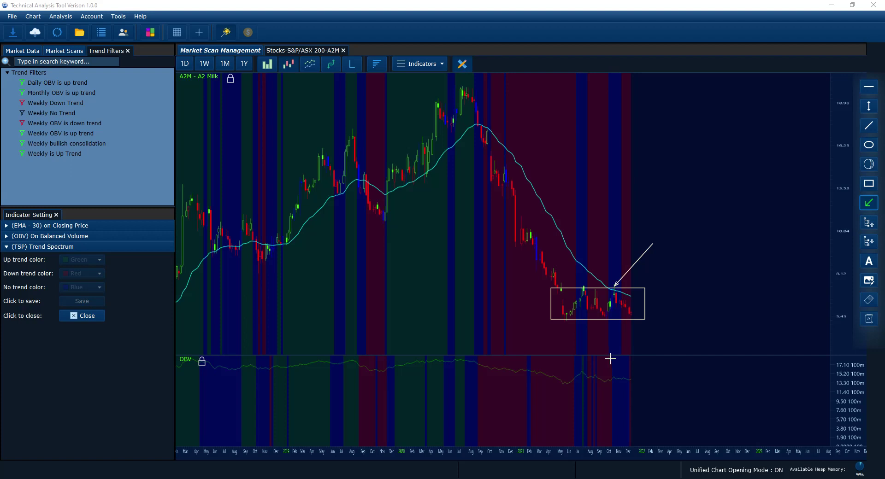
left_click_drag(609, 378, 646, 358)
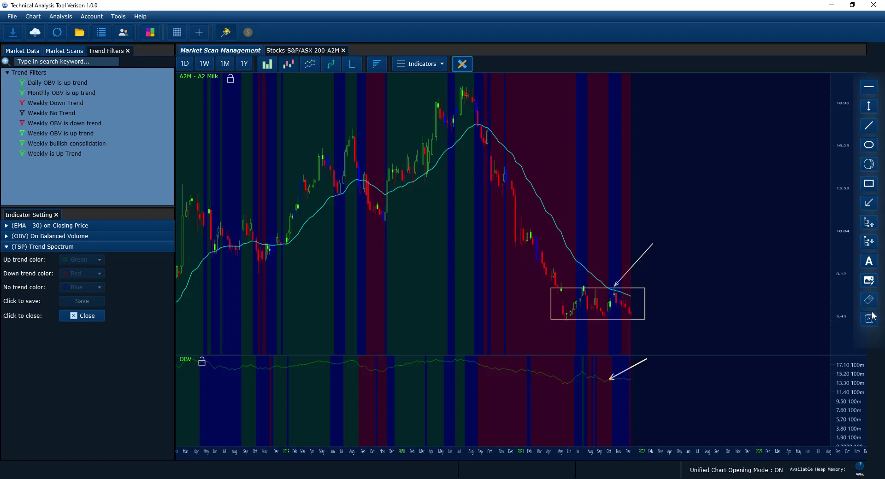
Examine the earlier A2 Milk price history against the OBV line, back to the start of the data
left_click_drag(433, 289, 510, 294)
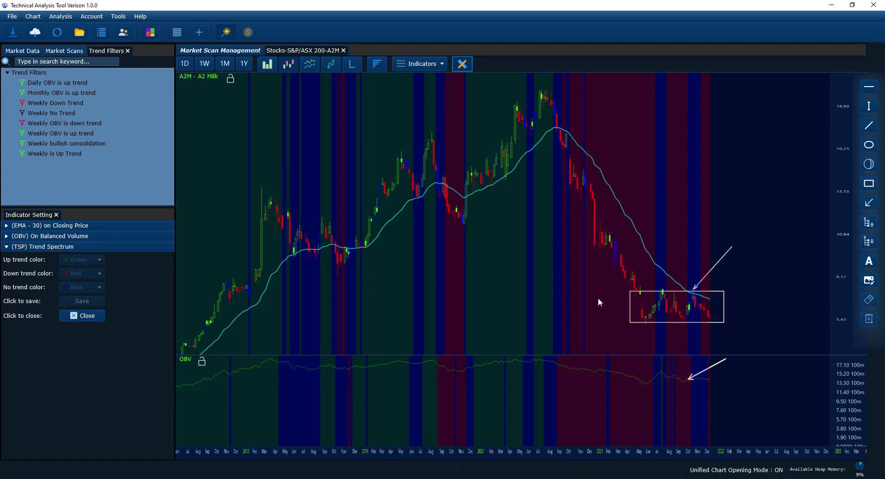
left_click_drag(598, 297, 712, 271)
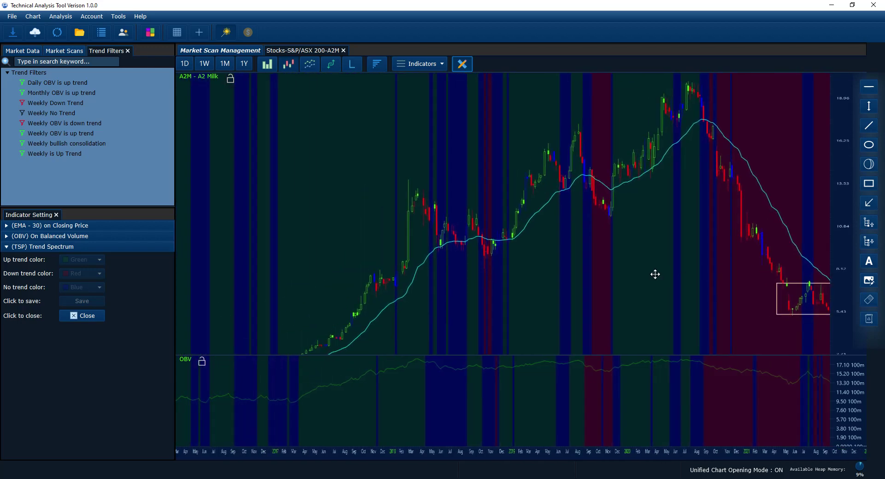
left_click_drag(654, 275, 670, 268)
mouse_move(616, 302)
left_mouse_down()
mouse_move(633, 283)
mouse_move(612, 315)
left_mouse_up()
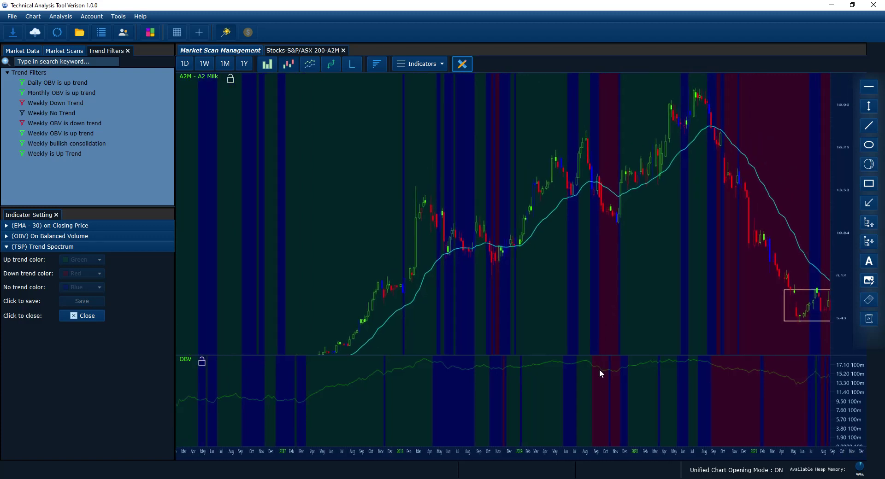
left_click_drag(584, 291, 624, 270)
left_click_drag(632, 247, 600, 254)
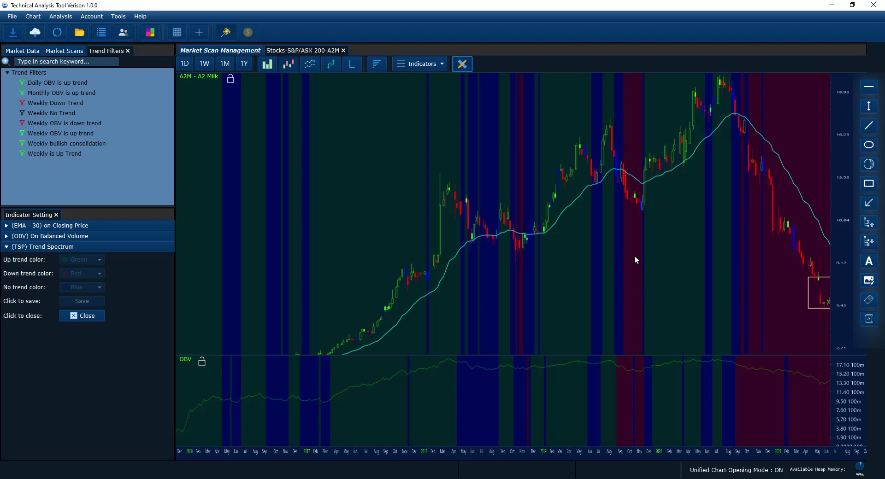
left_click_drag(572, 291, 601, 285)
left_click_drag(275, 432, 292, 415)
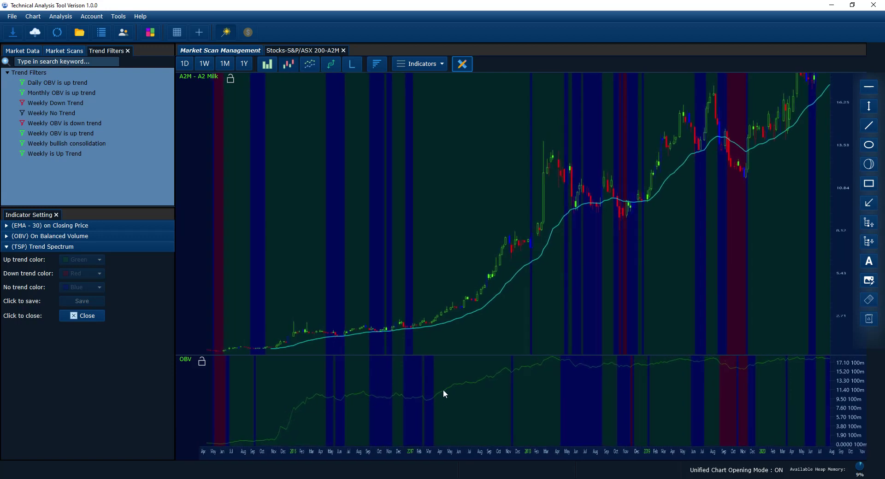
Draw rising arrows from early 2017 to early 2018 along both the price advance and the OBV line
left_click(860, 203)
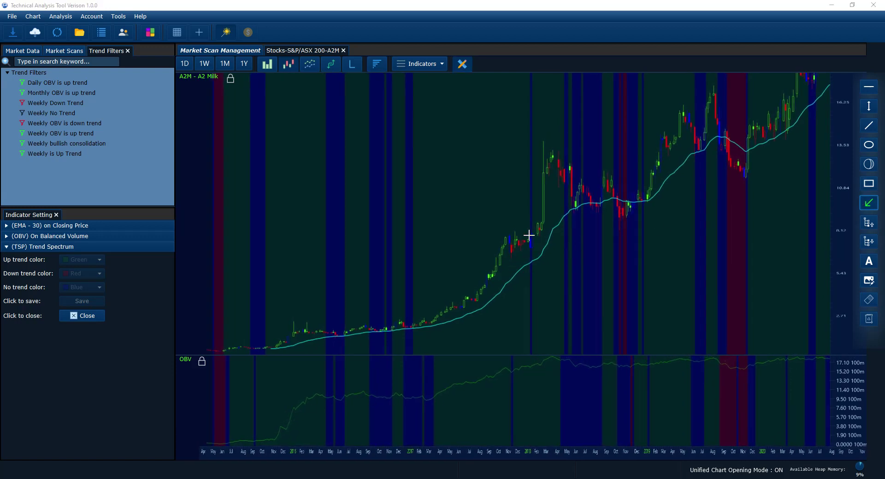
mouse_move(541, 148)
left_mouse_down()
mouse_move(509, 214)
mouse_move(422, 325)
left_mouse_up()
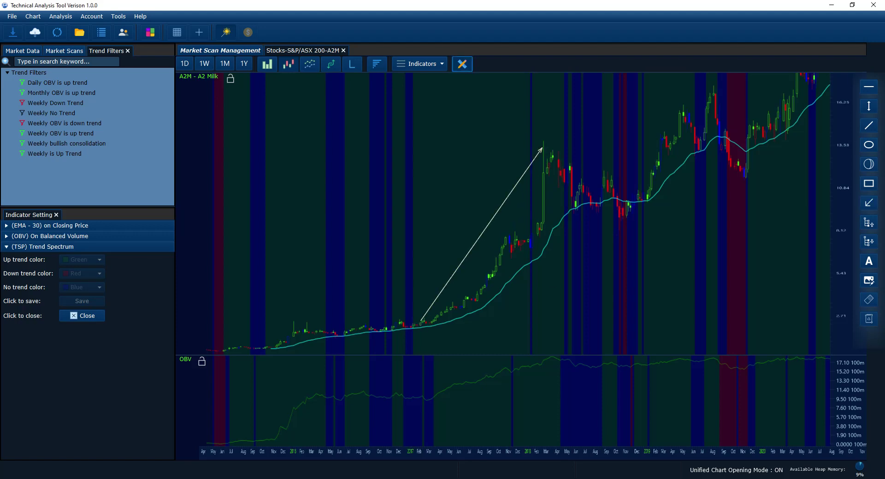
left_click(869, 203)
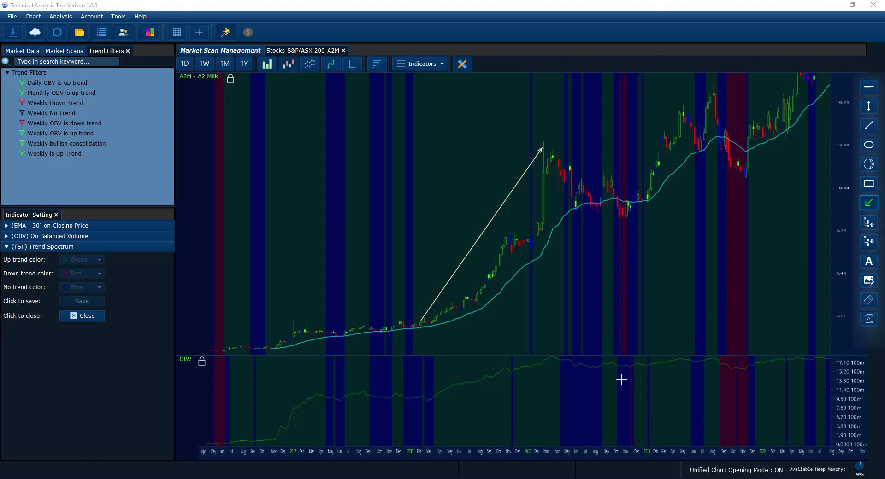
left_click_drag(548, 358, 422, 399)
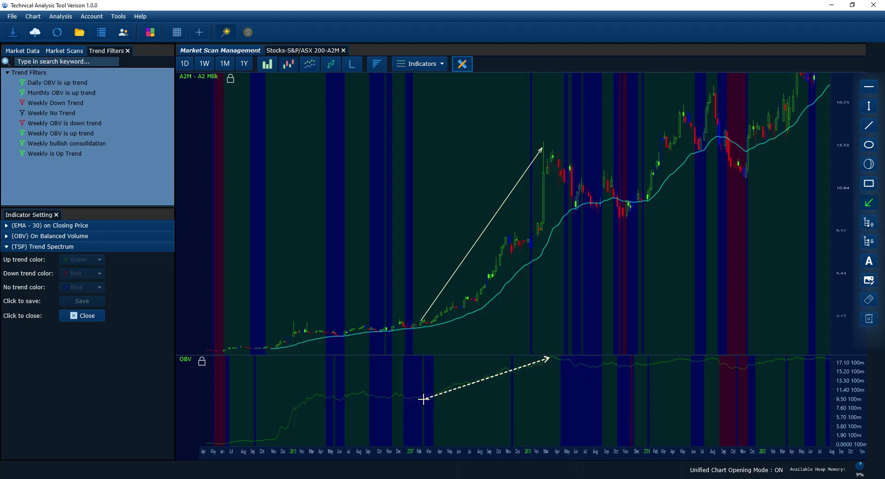
Draw a rising price channel with trend lines along the highs from early 2018 and the lows from late 2018
scroll(620, 431, "down", 5)
scroll(629, 208, "down", 5)
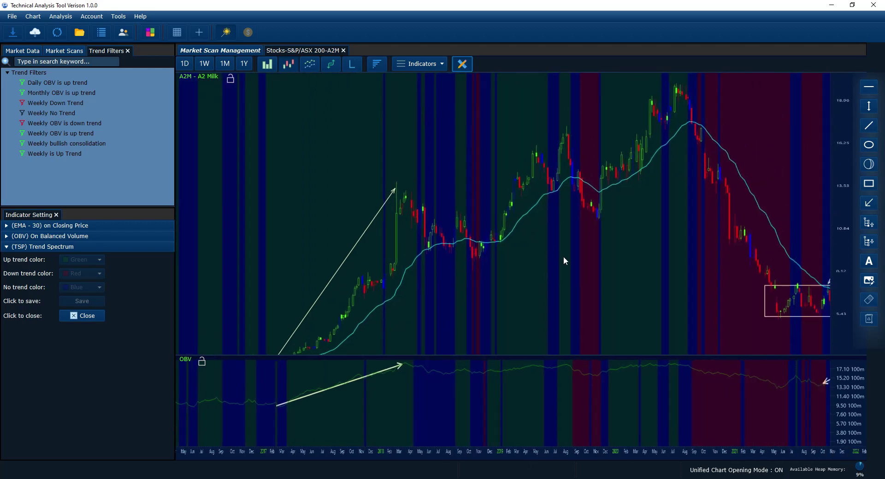
left_click(869, 126)
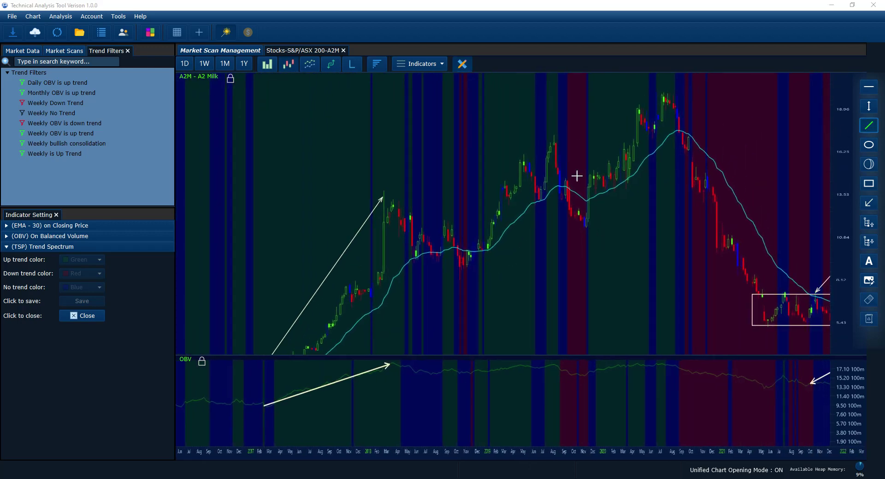
left_click_drag(381, 192, 686, 83)
left_click(868, 126)
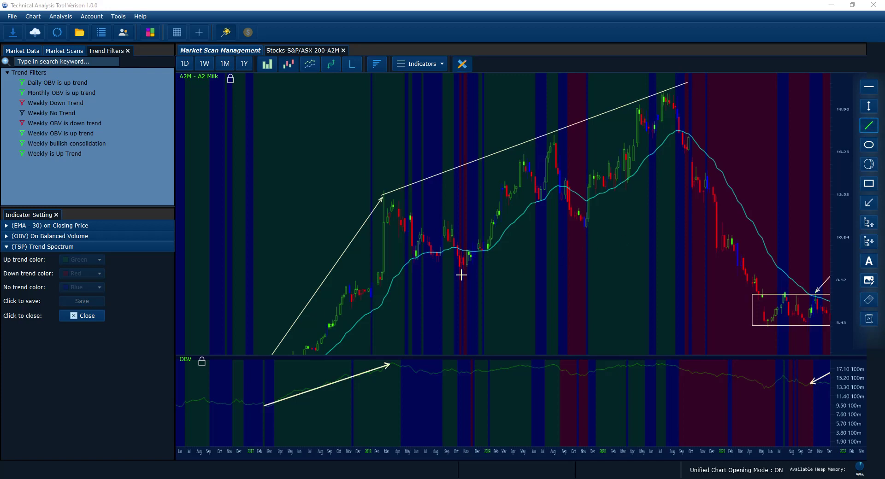
left_click_drag(465, 273, 791, 142)
left_click(869, 125)
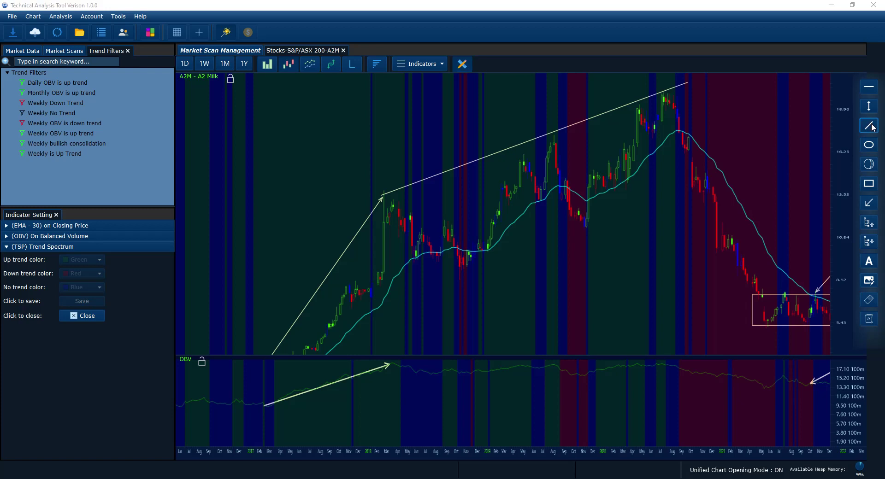
left_click_drag(461, 278, 764, 154)
Draw a horizontal arrow along the OBV line's highs from early 2018 to mid-2020
left_click_drag(696, 238, 706, 233)
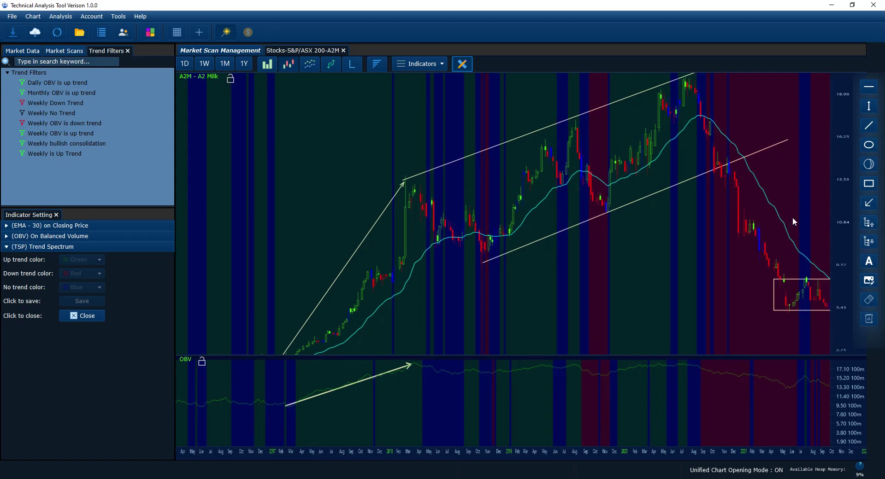
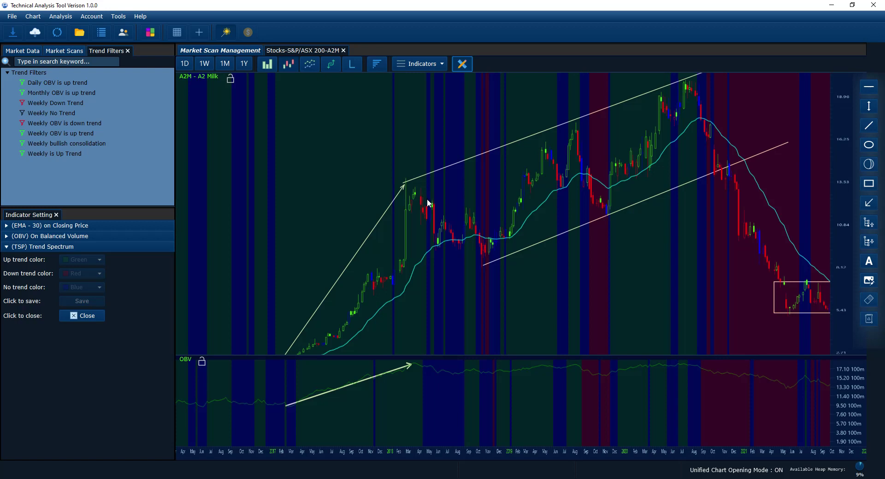
scroll(543, 383, "up", 2)
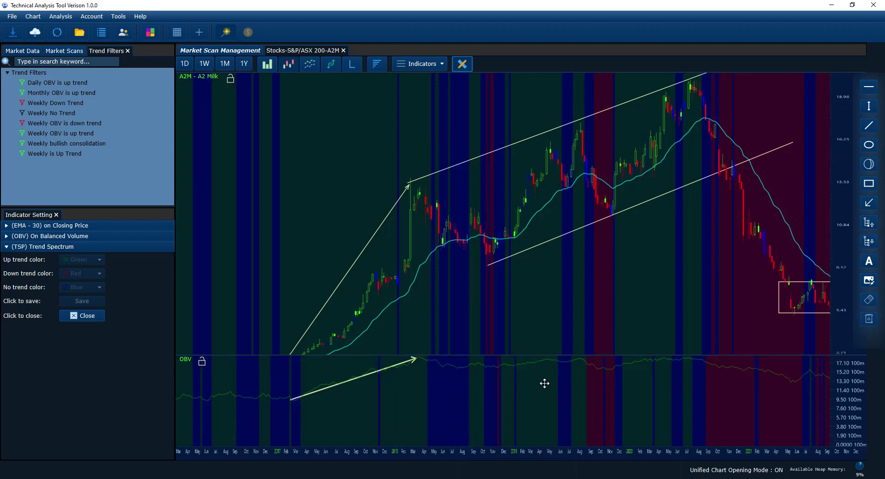
scroll(521, 299, "down", 3)
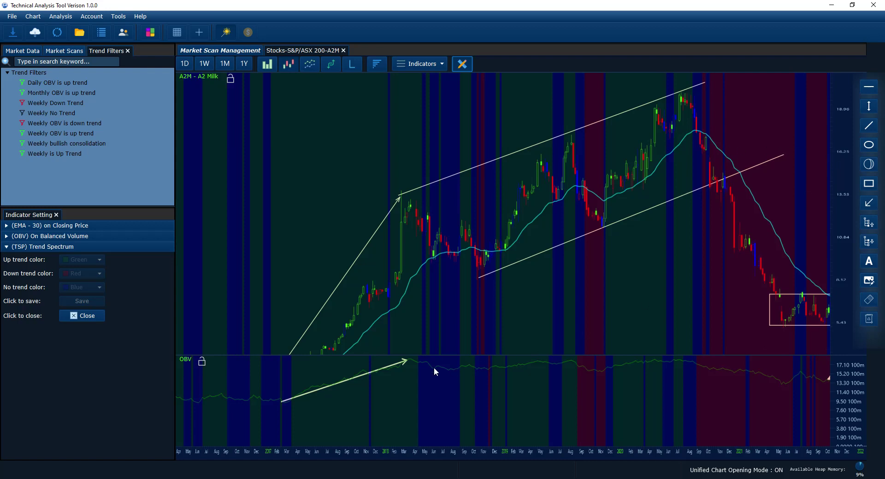
left_click(869, 203)
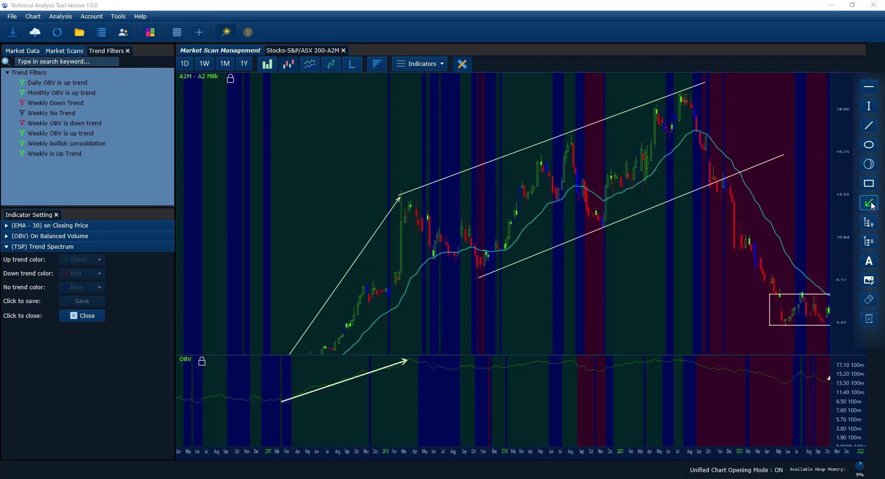
left_click_drag(681, 361, 410, 361)
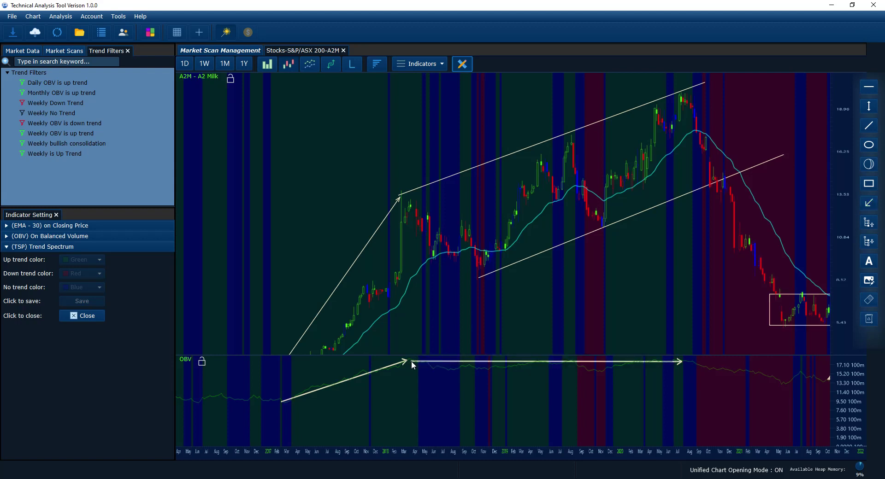
Examine the earlier A2 Milk price history against the OBV line, from its early years through the 2018–2020 rising channel
left_click_drag(675, 318, 803, 309)
left_click_drag(688, 289, 794, 297)
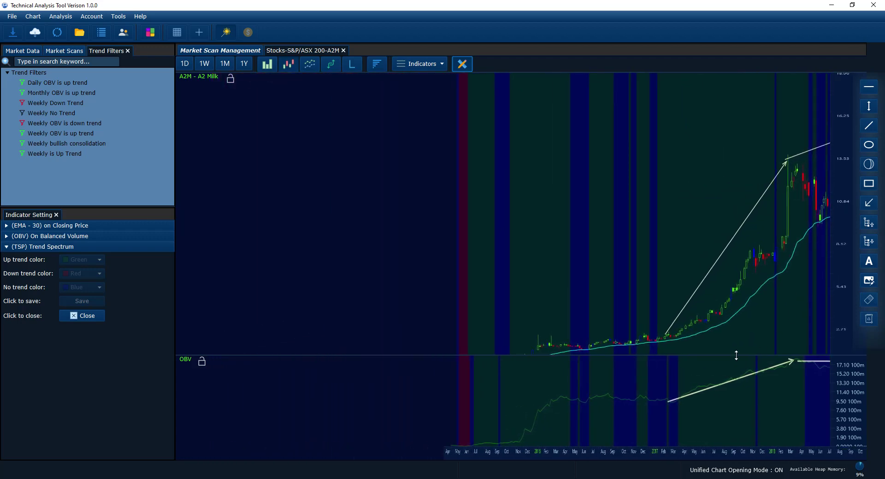
left_click_drag(811, 313, 775, 321)
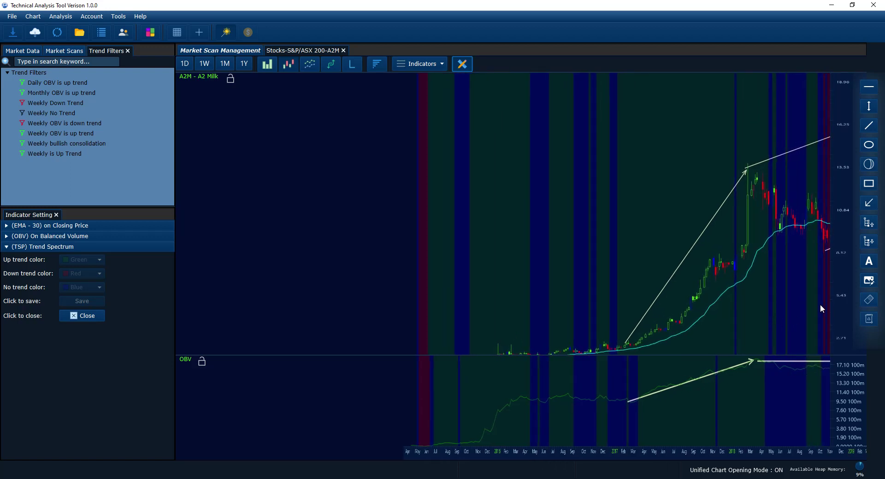
mouse_move(821, 272)
left_mouse_down()
mouse_move(808, 285)
mouse_move(805, 275)
left_mouse_up()
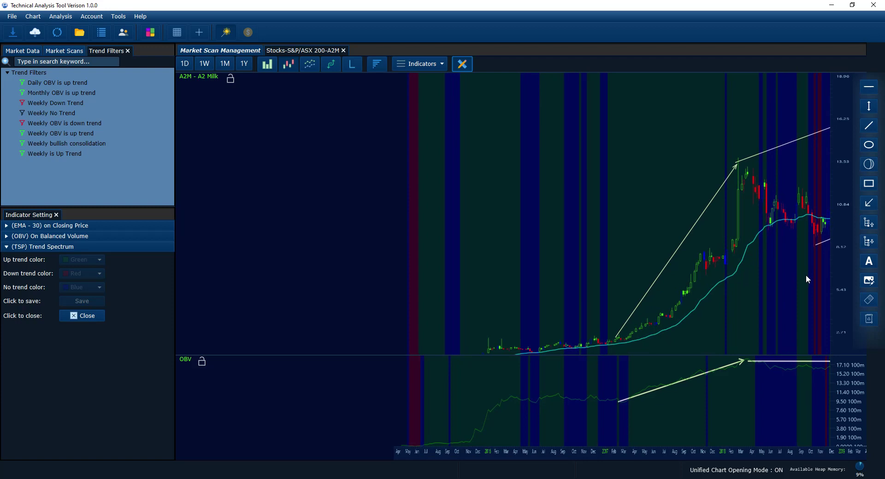
left_click_drag(805, 276, 811, 273)
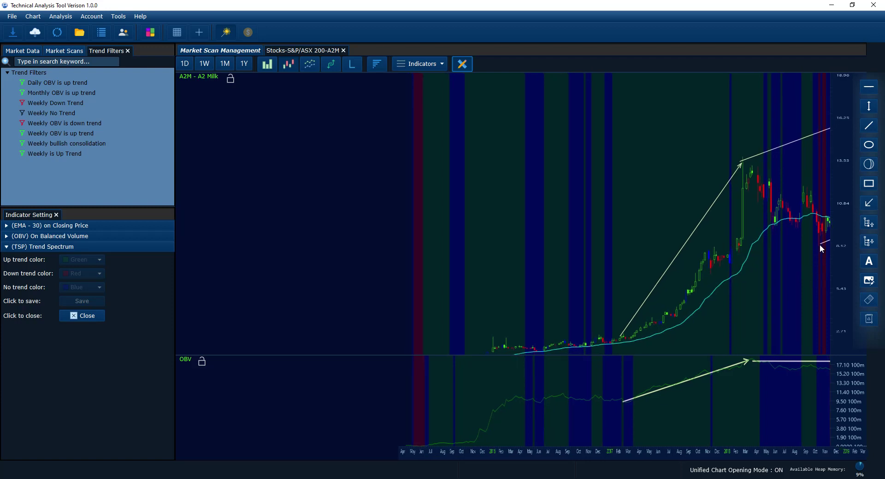
left_click_drag(798, 263, 782, 316)
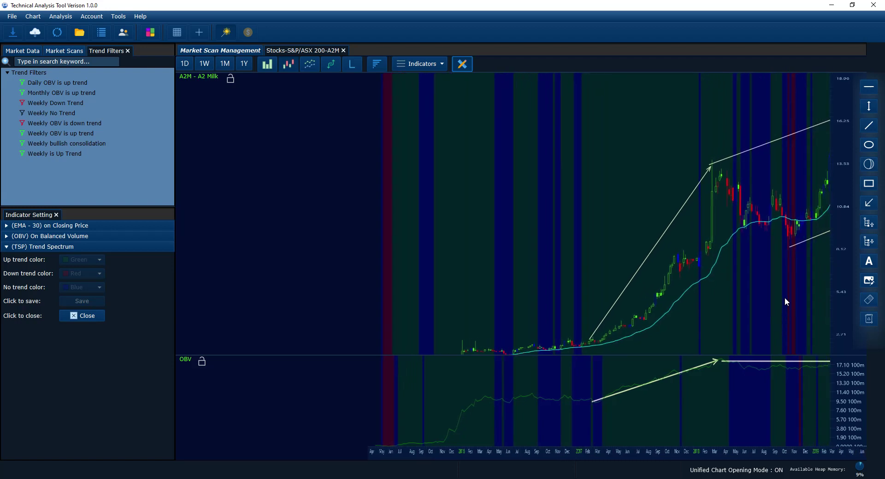
left_click_drag(790, 267, 772, 266)
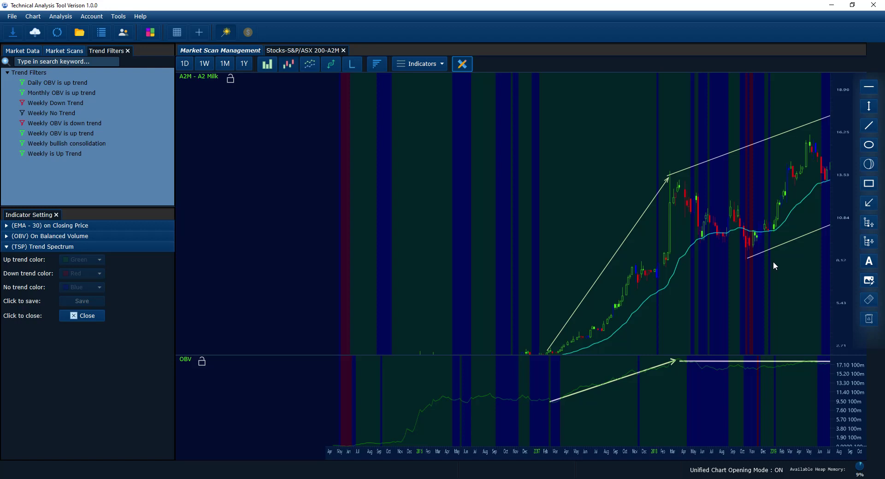
left_click_drag(773, 261, 761, 266)
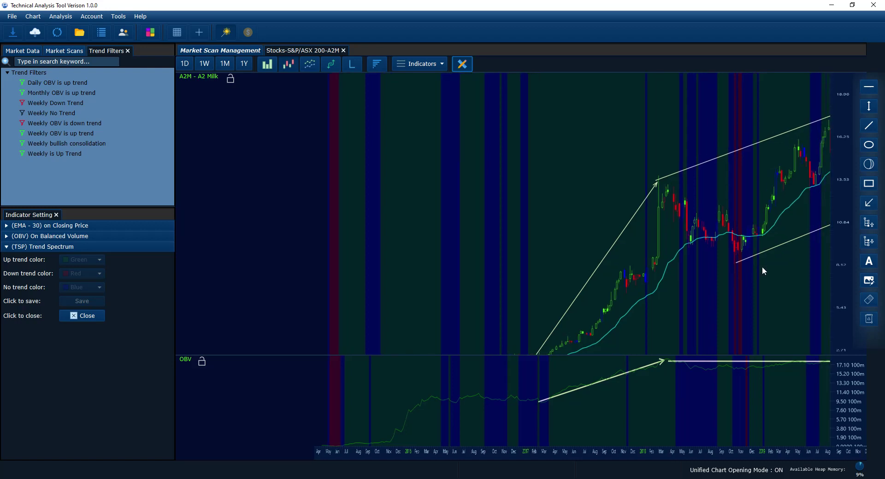
left_click_drag(767, 268, 659, 296)
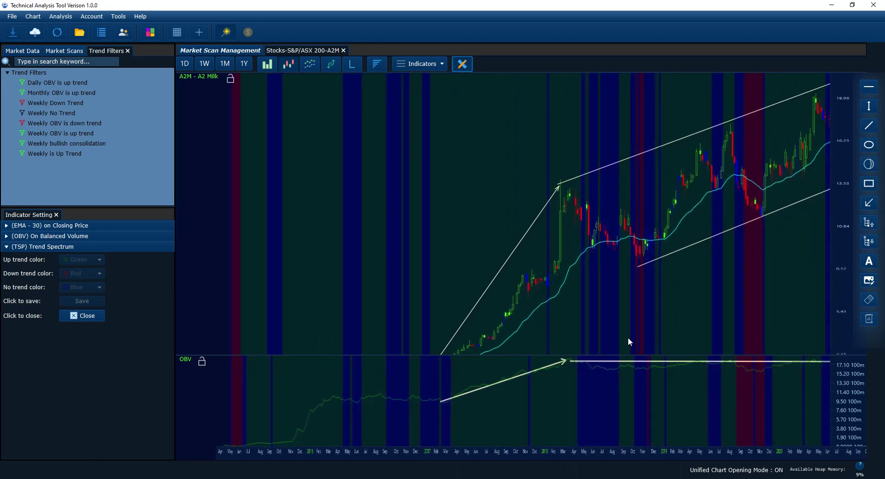
left_click_drag(707, 381, 660, 383)
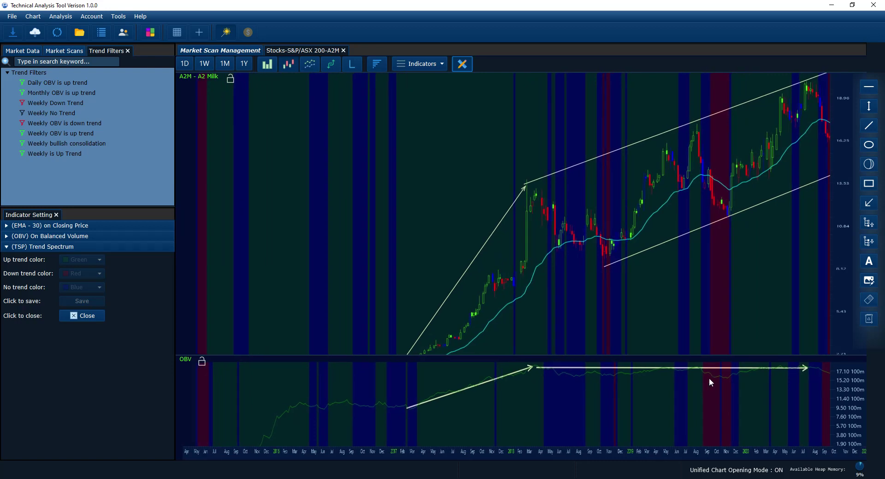
left_click_drag(780, 245, 760, 249)
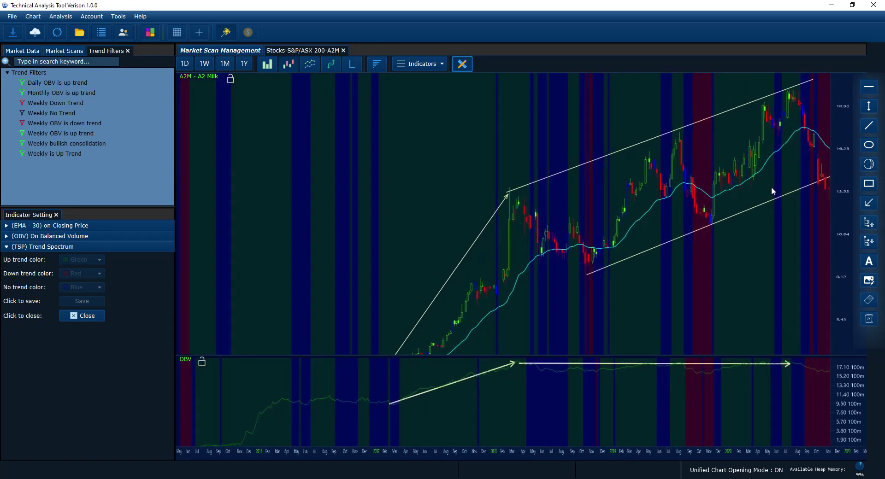
Draw an arrow pointing up at the price break below the channel's lower trend line in late 2020
left_click_drag(781, 175, 723, 213)
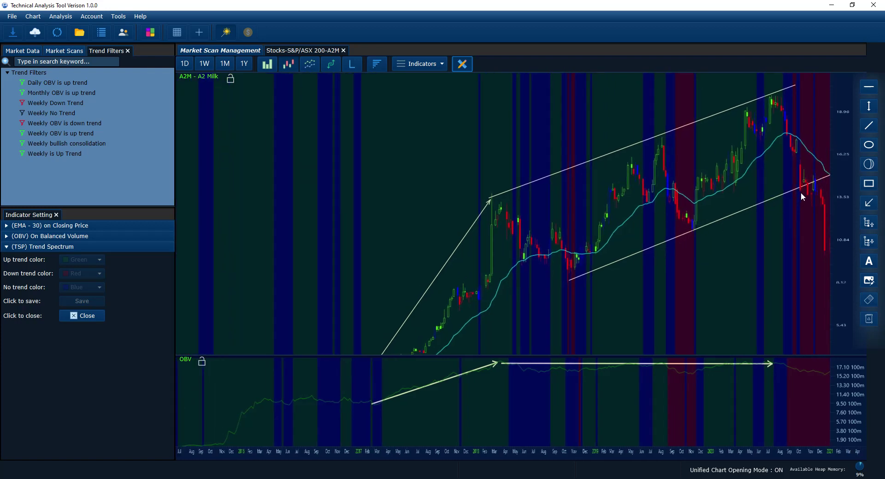
left_click(868, 203)
mouse_move(802, 192)
left_mouse_down()
mouse_move(773, 228)
mouse_move(792, 236)
left_mouse_up()
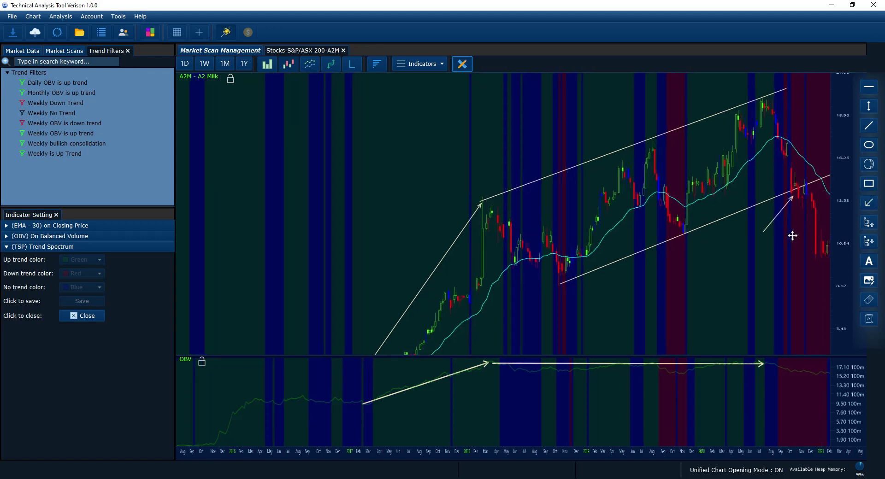
Examine the A2 Milk price around the late-2020 channel break and the following decline against the OBV line
scroll(783, 383, "up", 2)
left_click_drag(756, 296, 744, 302)
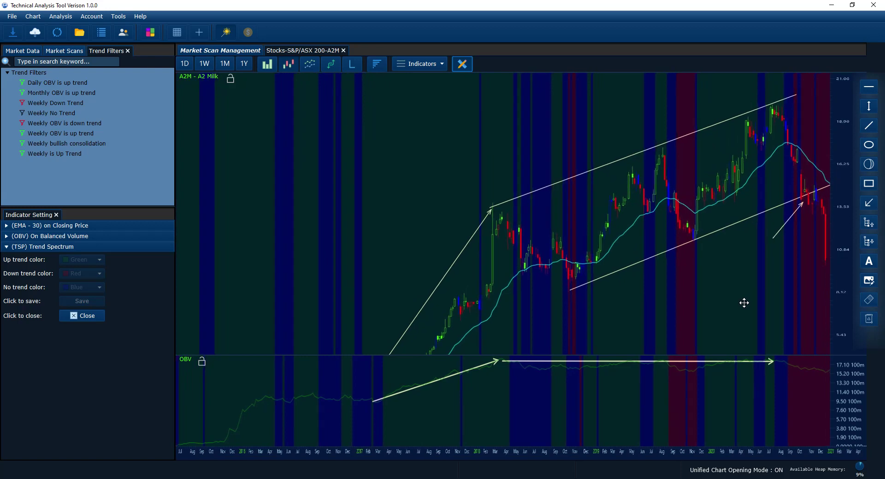
scroll(806, 209, "up", 1)
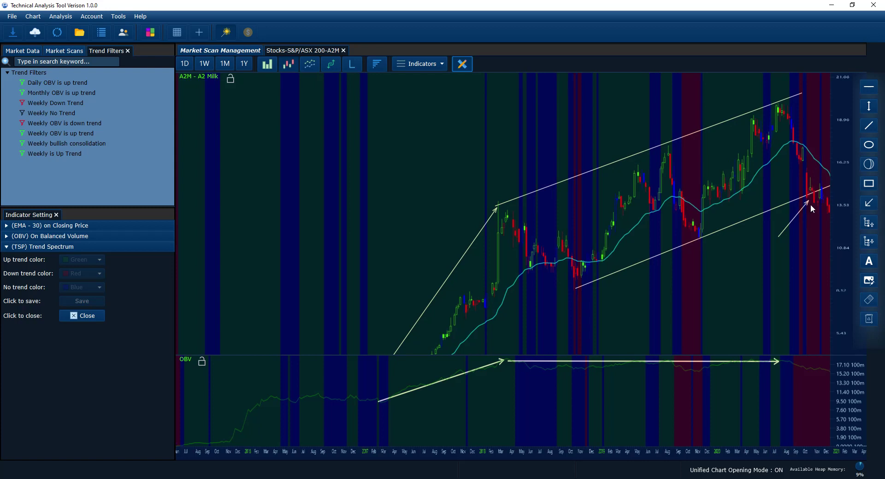
mouse_move(811, 207)
left_mouse_down()
mouse_move(789, 215)
mouse_move(810, 199)
mouse_move(826, 208)
left_mouse_up()
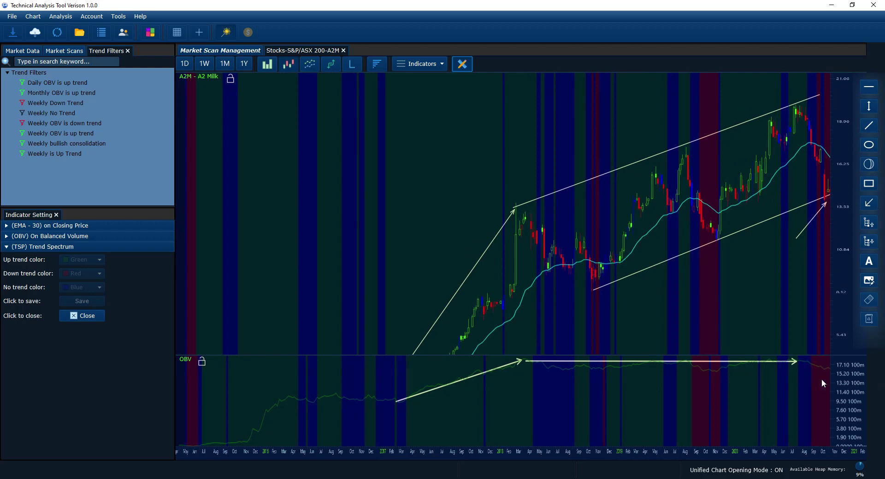
left_click_drag(812, 381, 792, 281)
left_click_drag(809, 231, 734, 229)
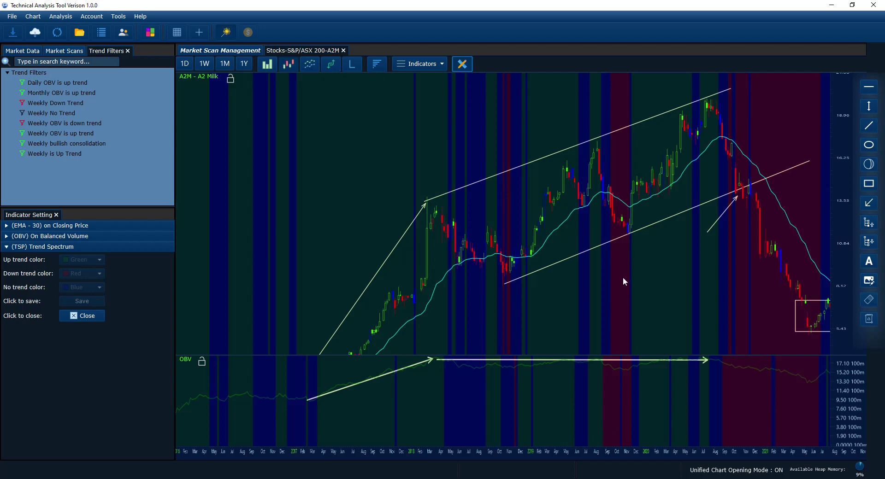
scroll(623, 278, "up", 3)
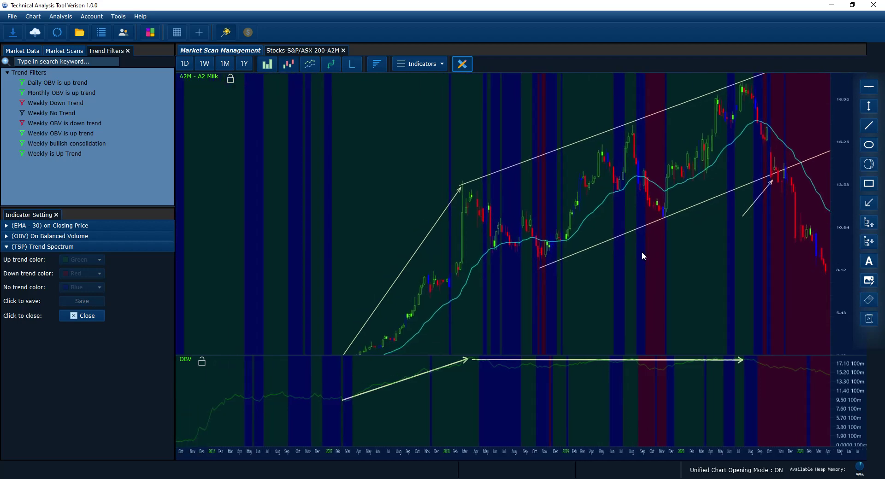
left_click_drag(642, 253, 656, 244)
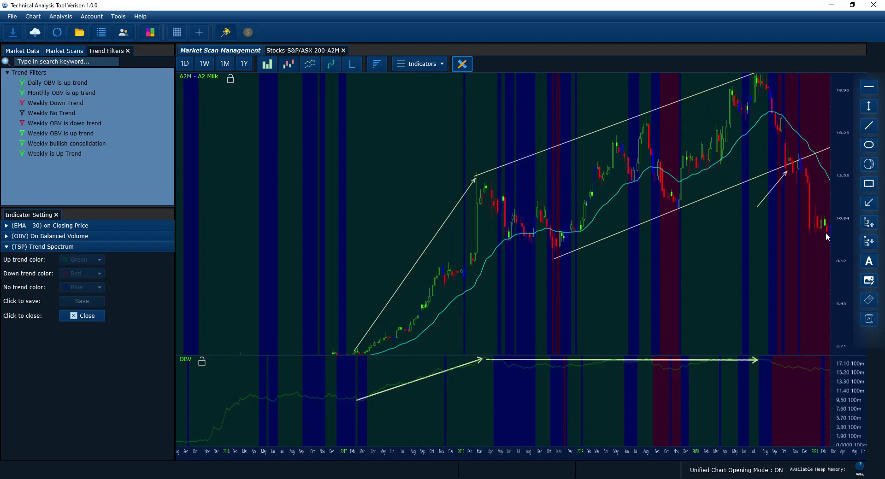
scroll(714, 276, "up", 3)
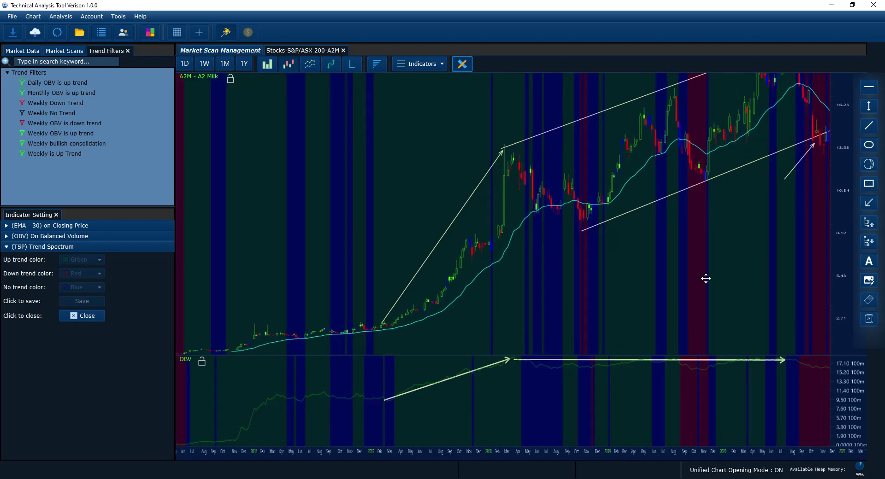
left_click_drag(710, 279, 620, 300)
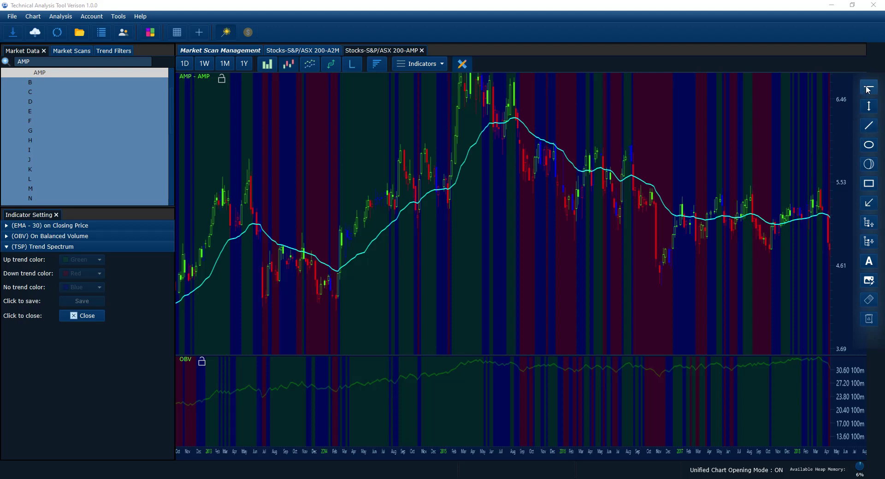
left_click(868, 125)
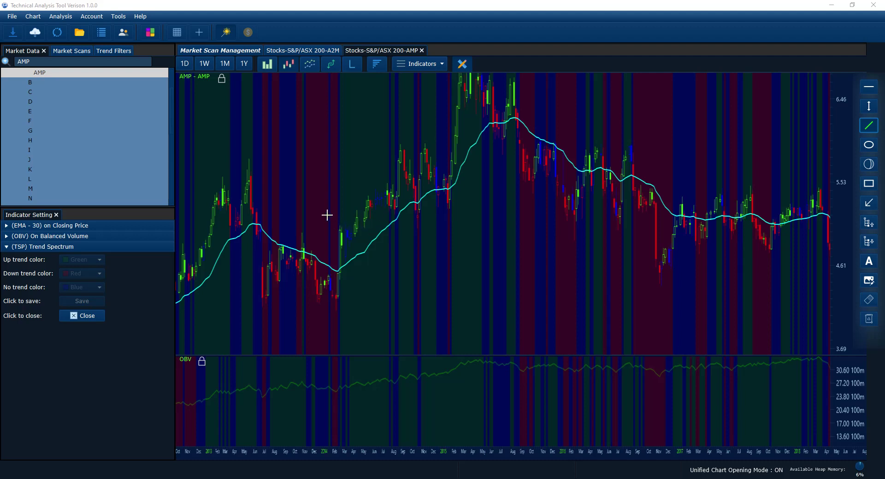
mouse_move(327, 218)
left_mouse_down()
mouse_move(624, 219)
mouse_move(827, 197)
left_mouse_up()
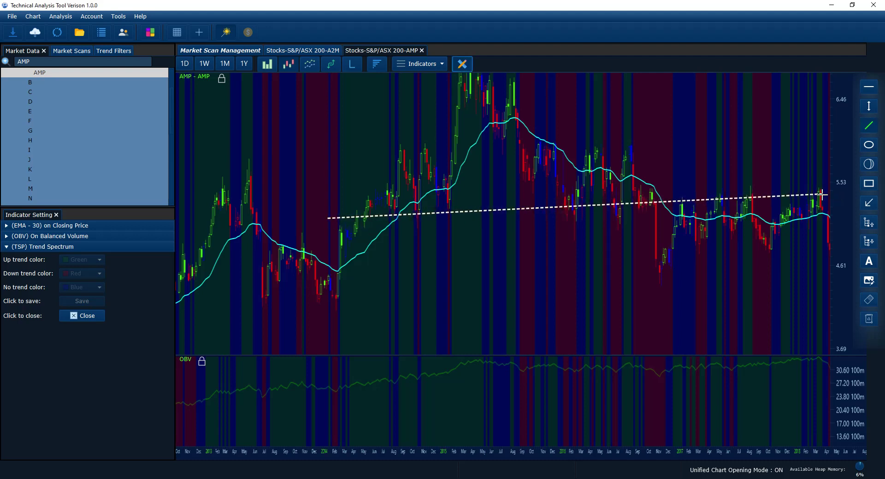
key("Escape")
Draw a slightly rising trend line across the AMP price from early 2014 to early 2018
left_click(868, 126)
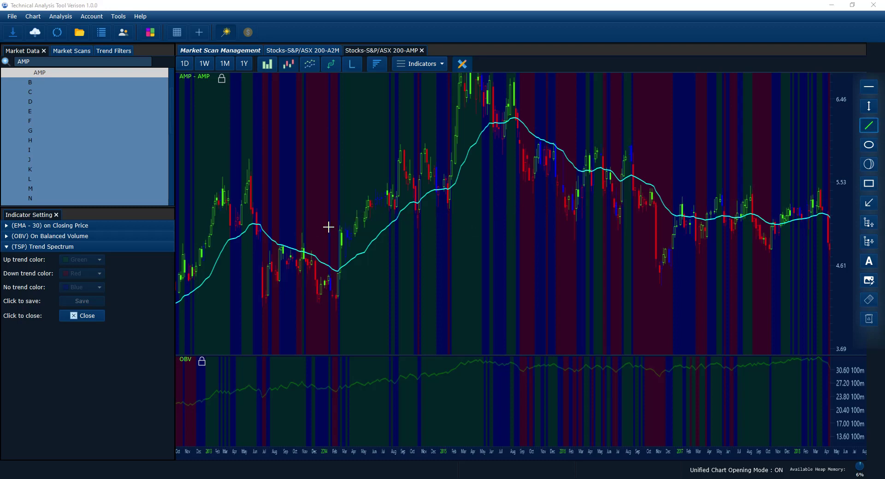
key("Escape")
left_click_drag(324, 227, 822, 211)
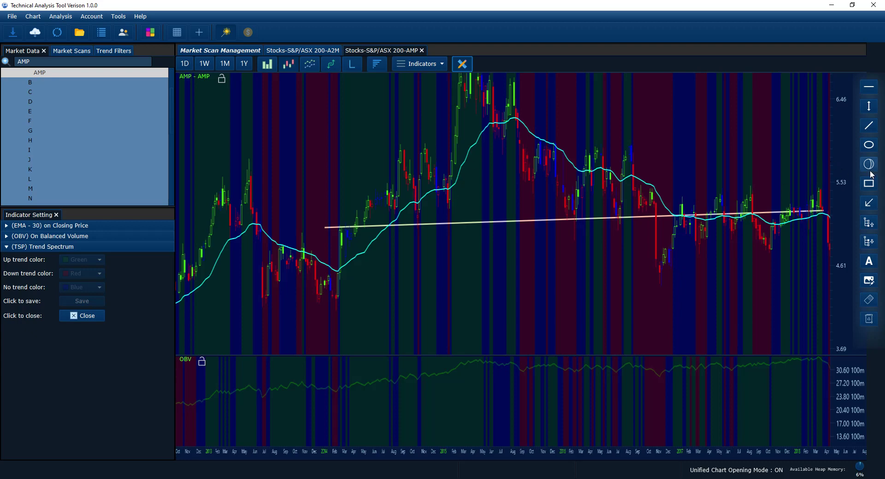
left_click_drag(765, 156, 763, 179)
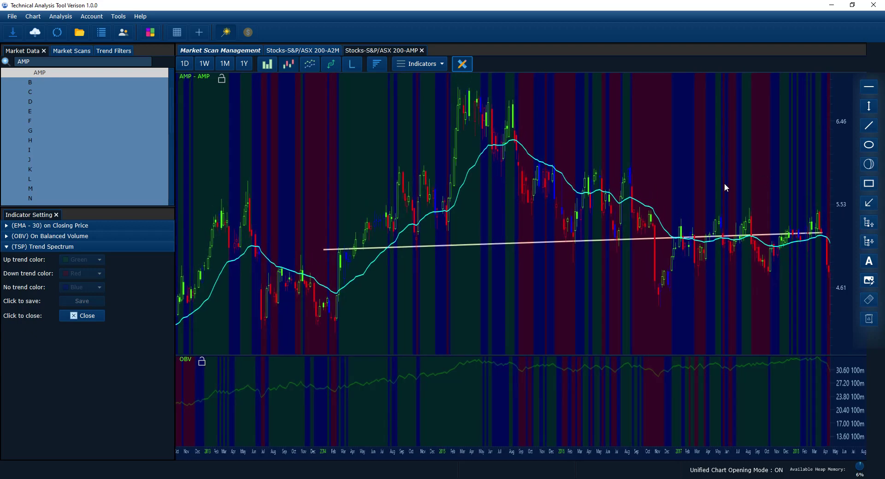
Draw two trend lines on the AMP price from late 2016 to early 2018, one along the lows and one along the highs
left_click(869, 125)
mouse_move(659, 306)
left_mouse_down()
mouse_move(825, 242)
mouse_move(827, 251)
left_mouse_up()
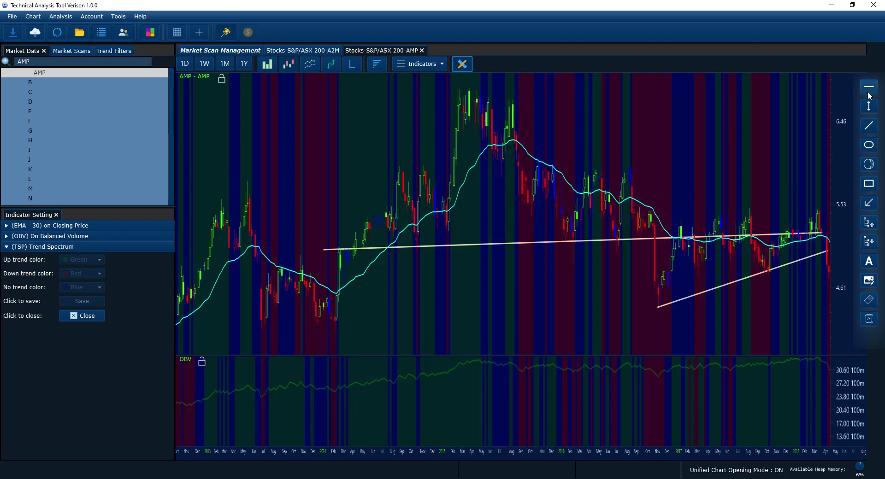
left_click(867, 129)
left_click(656, 216)
left_click(825, 211)
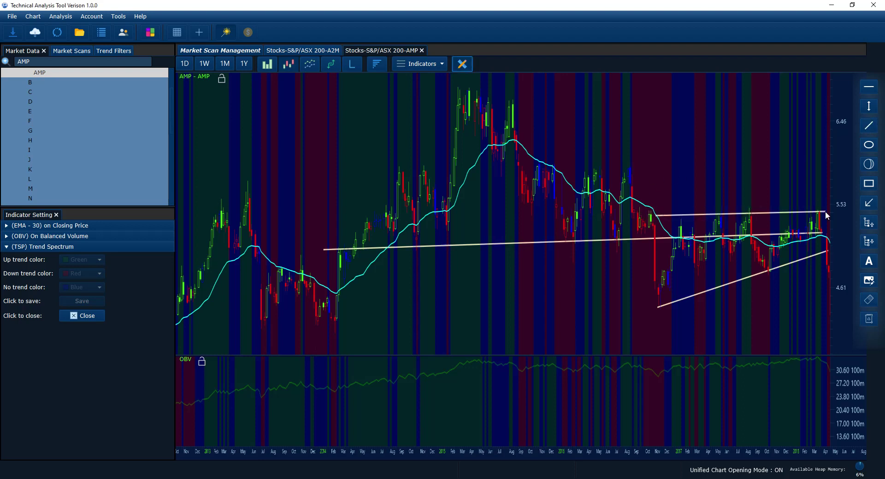
Draw an arrow pointing up at the AMP price break below the rising lower trend line in early 2018
left_click_drag(745, 221, 747, 213)
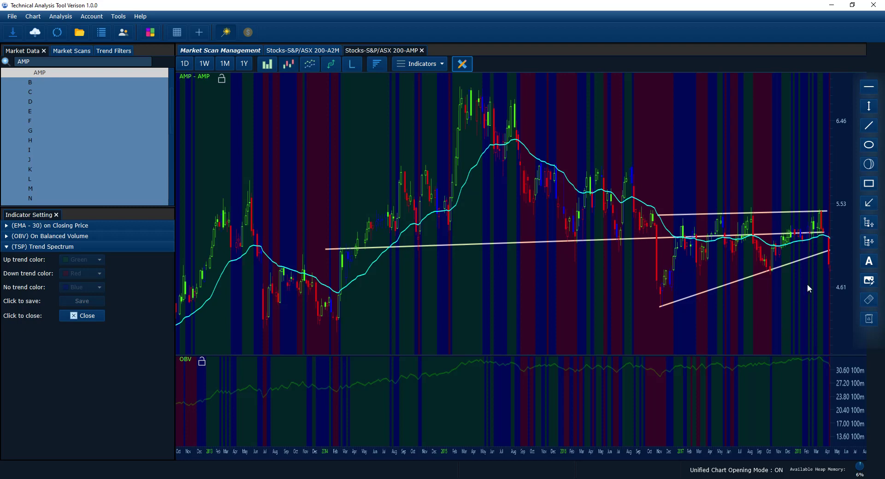
left_click(866, 204)
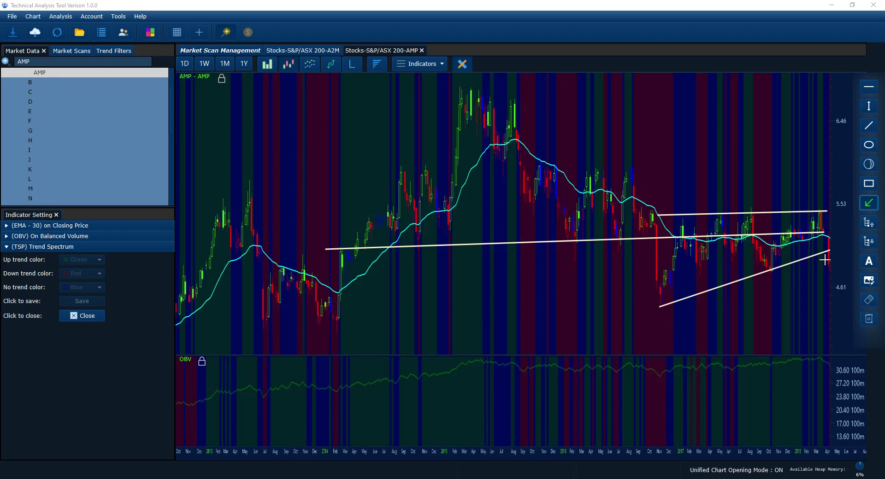
left_click_drag(825, 259, 778, 295)
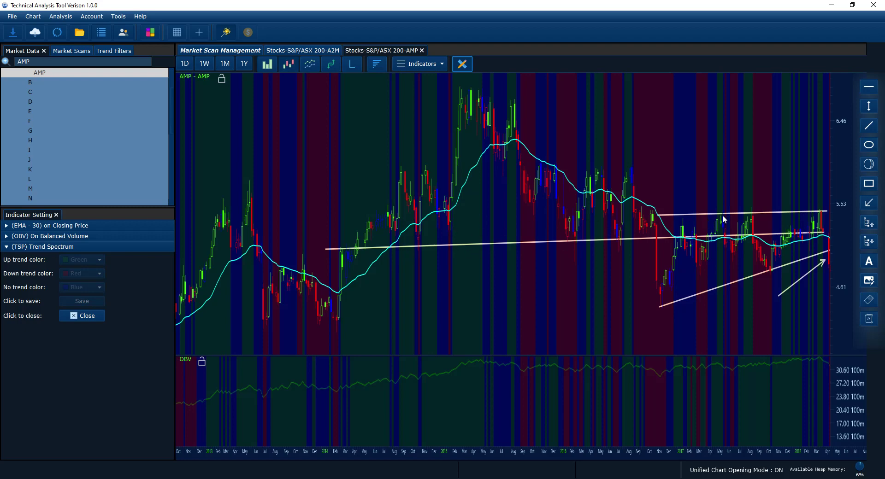
Draw arcs over the three AMP price peaks of late 2014, mid-2015 and mid-2016 to mark a head-and-shoulders shape
left_click(869, 164)
left_click_drag(353, 198, 461, 207)
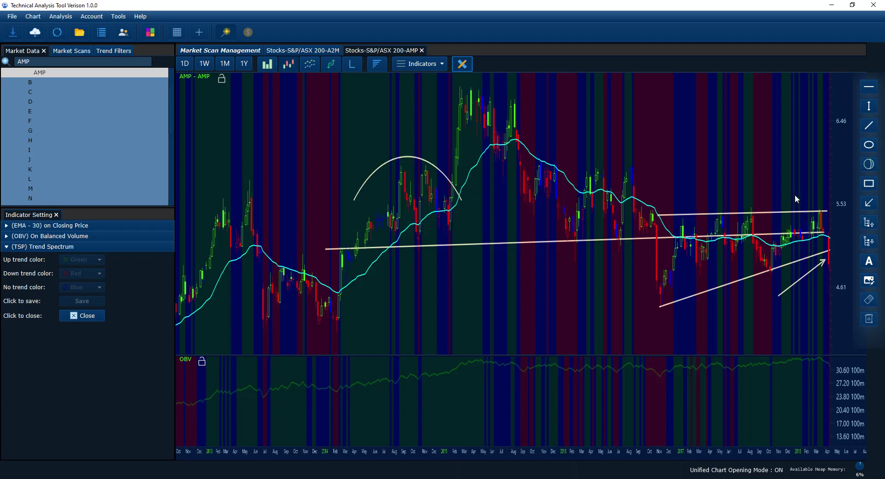
left_click(869, 164)
left_click_drag(562, 190, 669, 200)
left_click(868, 164)
mouse_move(423, 131)
left_mouse_down()
mouse_move(579, 144)
mouse_move(544, 133)
left_mouse_up()
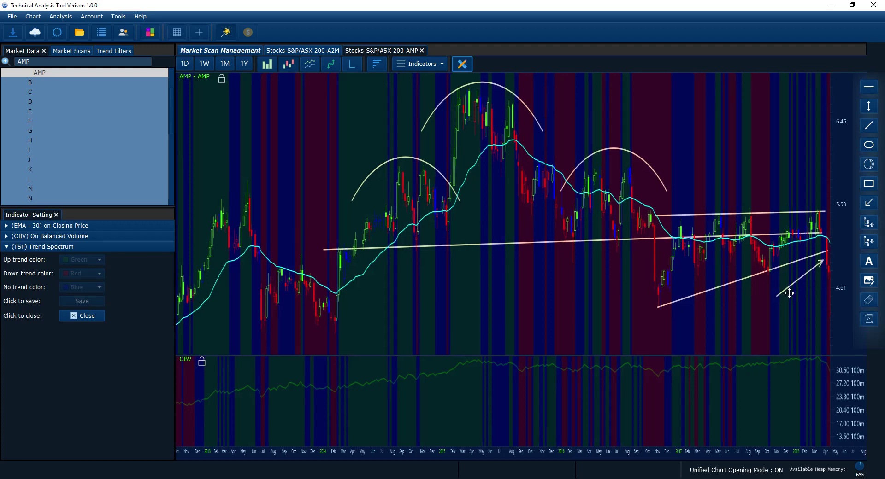
Examine the AMP price decline after the early-2018 trend line break against the OBV line
left_click_drag(801, 300, 797, 304)
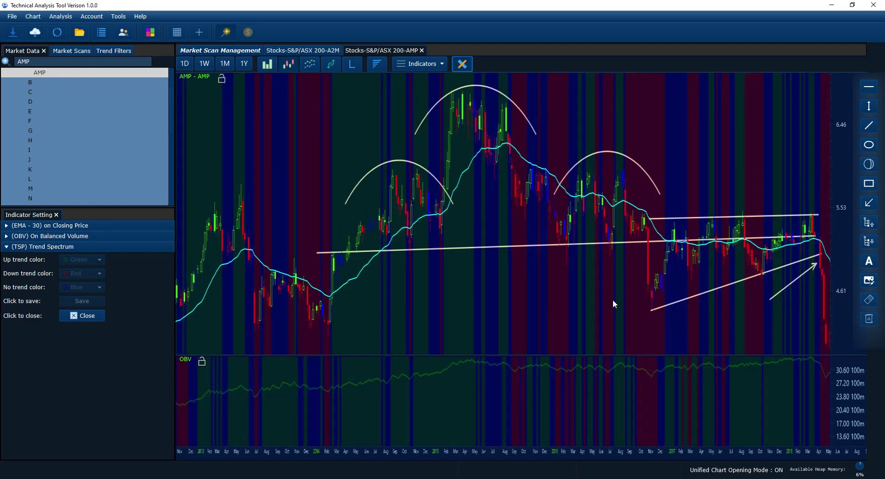
left_click_drag(587, 297, 641, 296)
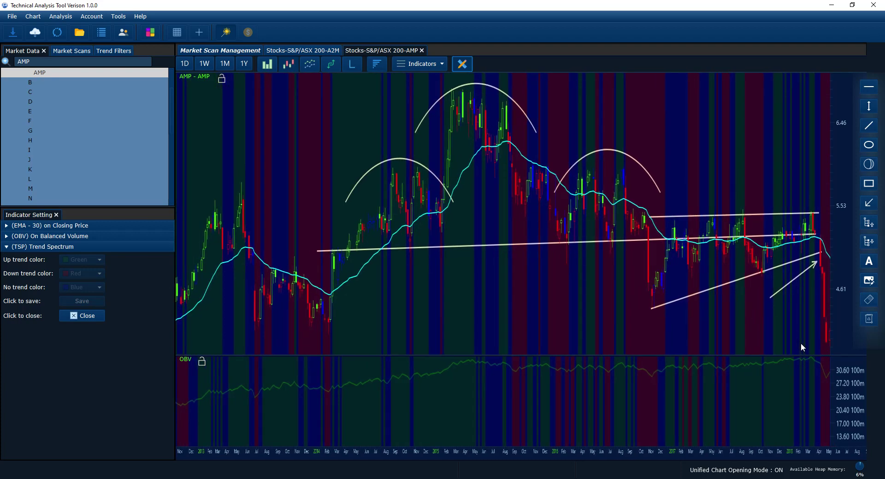
scroll(832, 396, "up", 1)
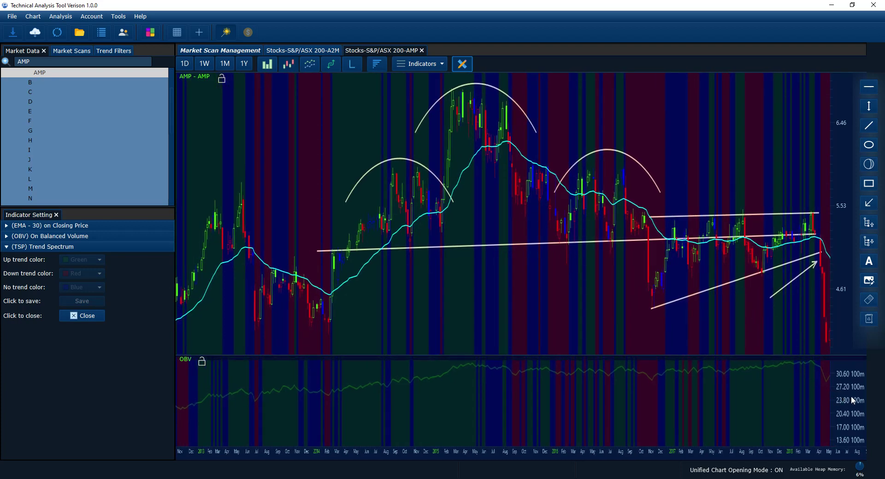
scroll(851, 396, "up", 1)
left_click_drag(817, 389, 817, 391)
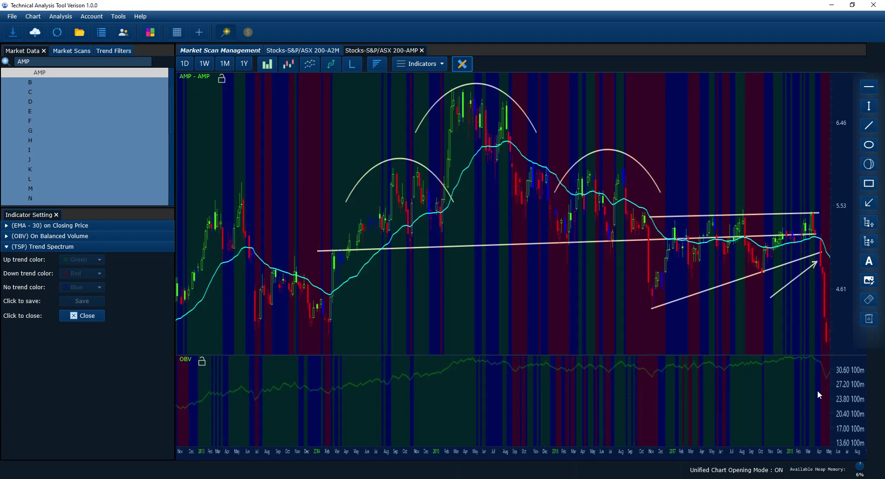
scroll(797, 322, "up", 2)
left_click_drag(792, 277, 793, 281)
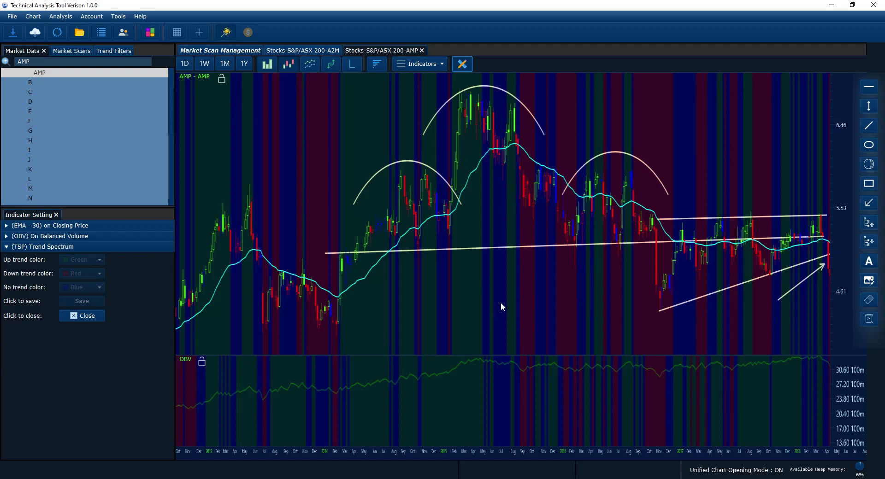
left_click_drag(271, 300, 433, 293)
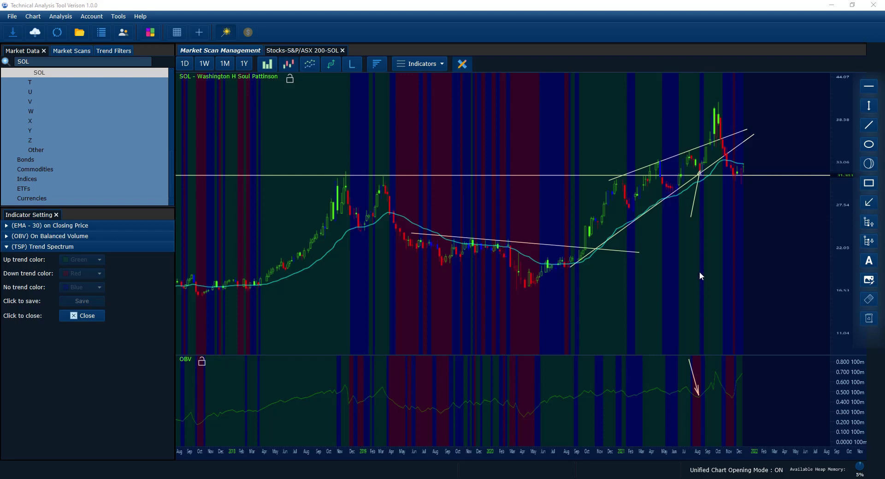
Draw a slightly rising arrow on the SOL chart's OBV line, pointing at its level in October 2020
left_click_drag(647, 204, 789, 197)
left_click_drag(761, 245, 799, 245)
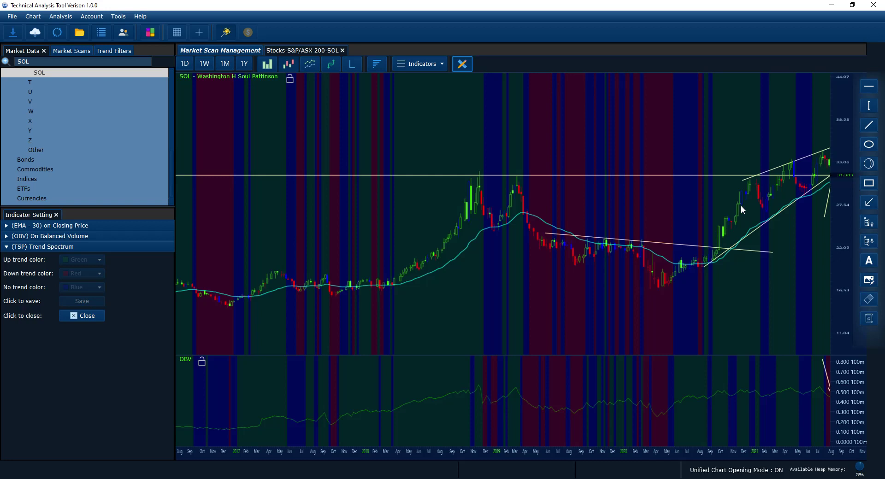
left_click_drag(751, 318, 739, 342)
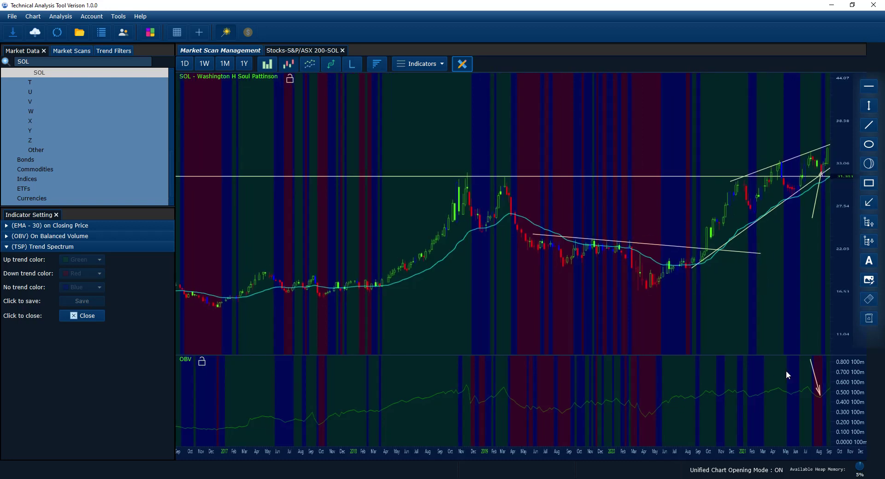
left_click_drag(729, 383, 740, 381)
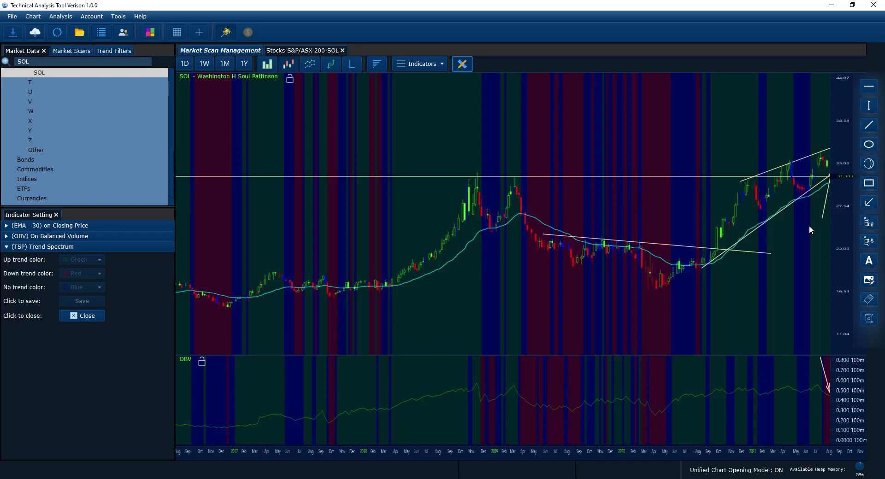
left_click_drag(796, 239, 788, 234)
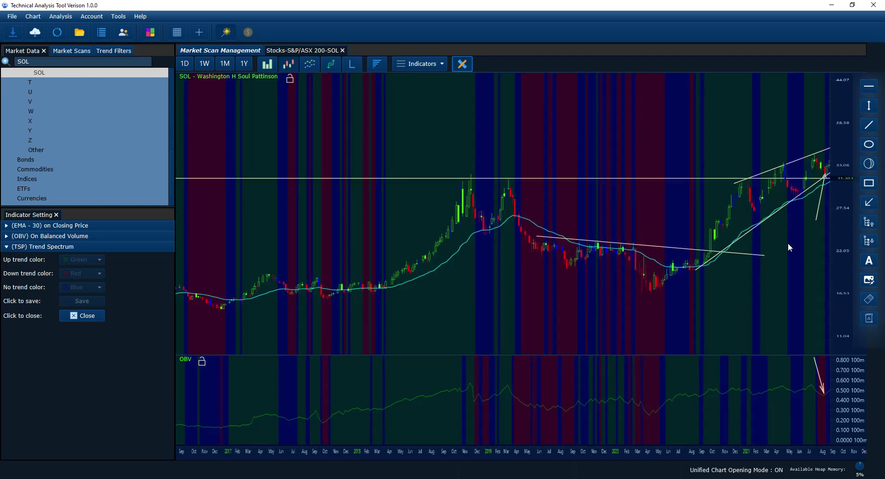
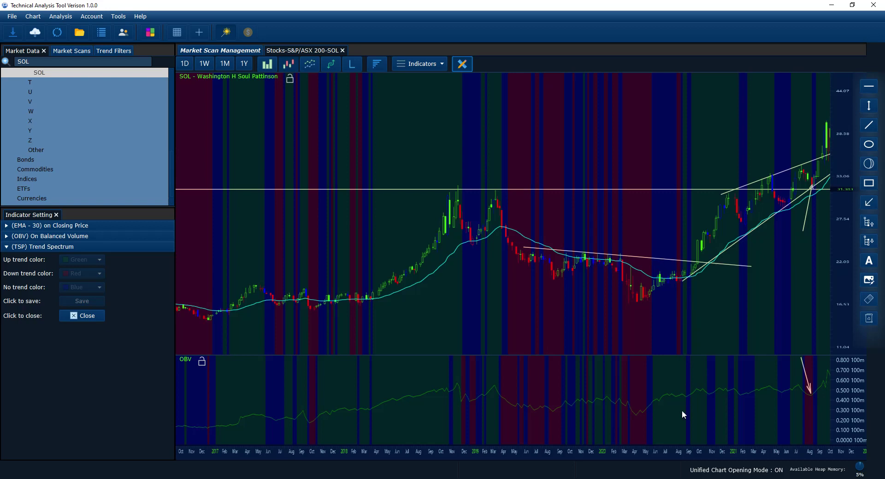
left_click(868, 203)
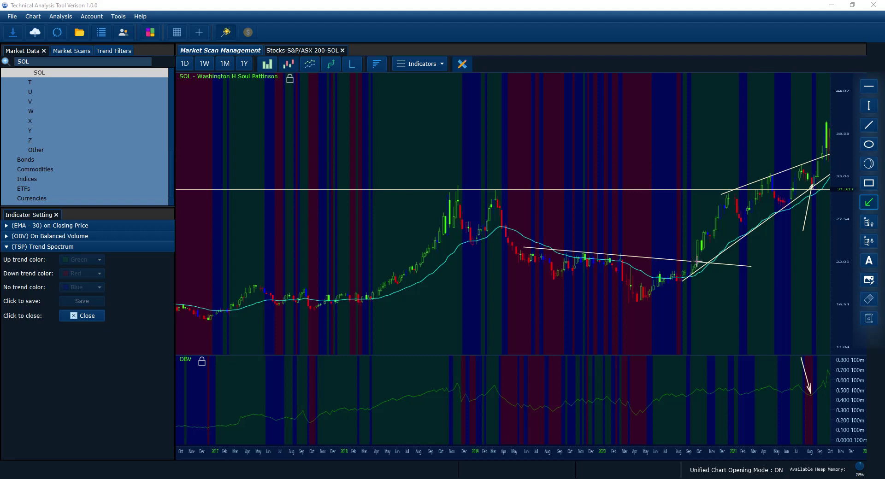
key("Escape")
left_click_drag(680, 389, 668, 393)
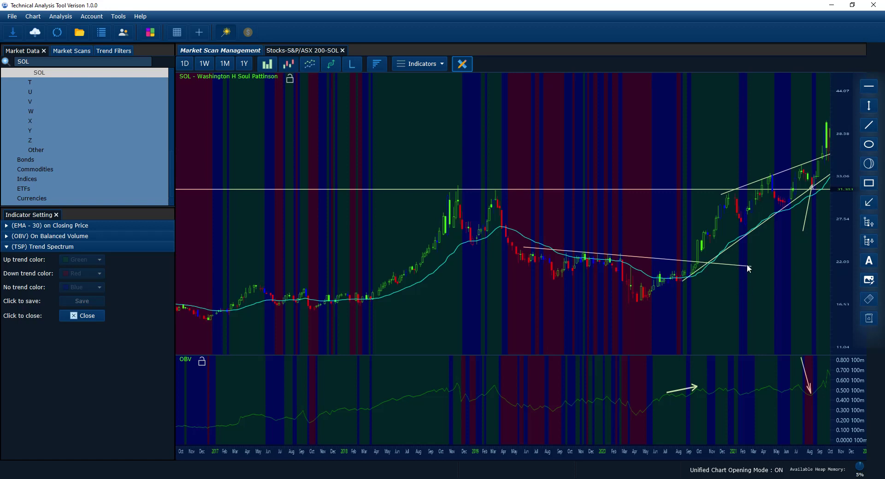
Draw a small arc over the SOL price peak above the rising channel in autumn 2021
left_click_drag(811, 290, 798, 289)
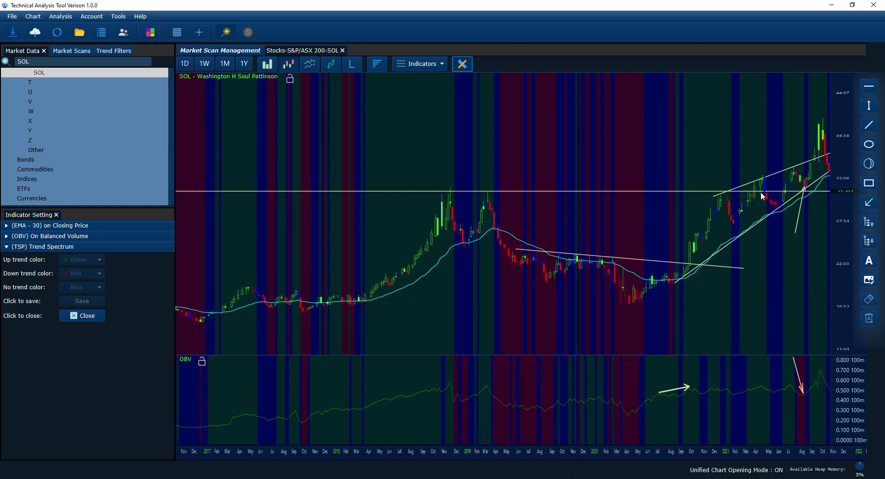
left_click_drag(813, 157, 817, 154)
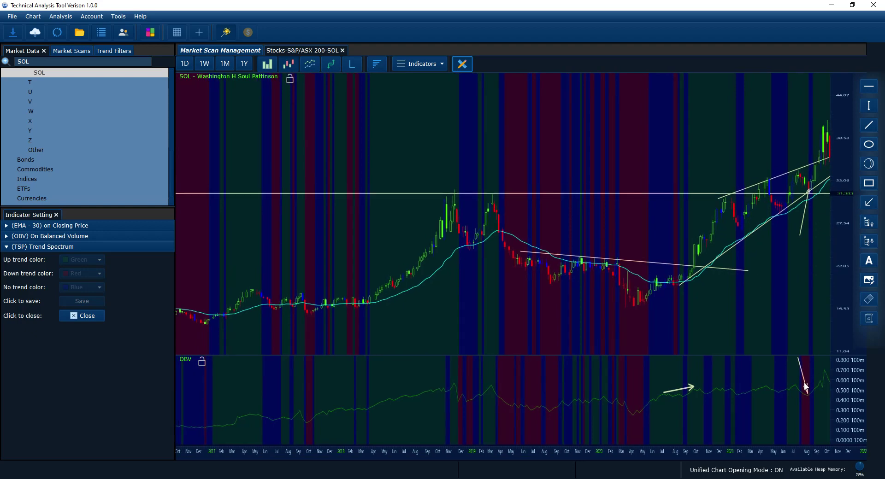
left_click_drag(795, 331, 804, 328)
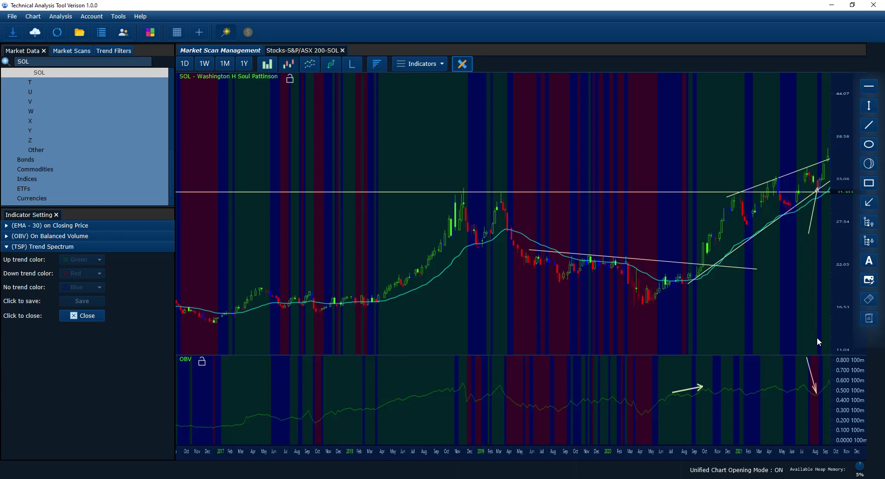
left_click_drag(800, 343, 795, 340)
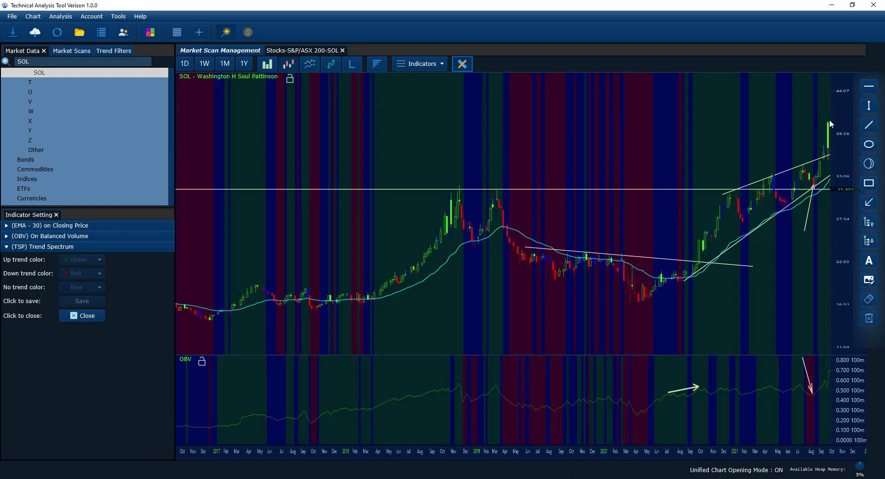
mouse_move(823, 121)
left_mouse_down()
mouse_move(814, 122)
mouse_move(826, 140)
left_mouse_up()
left_click(869, 164)
left_click_drag(783, 160, 782, 178)
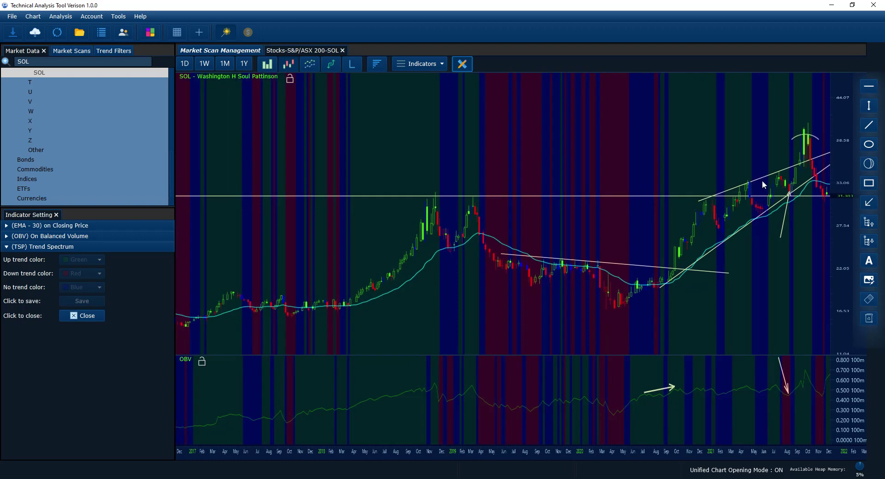
Examine the SOL price rally and drop of August to November 2021 against the OBV line
mouse_move(649, 306)
left_mouse_down()
mouse_move(751, 308)
mouse_move(726, 294)
mouse_move(743, 294)
left_mouse_up()
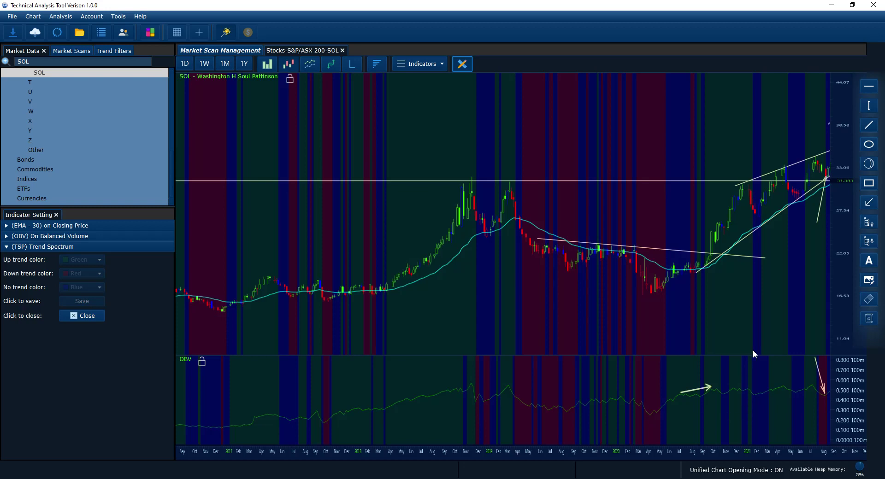
left_click_drag(772, 317, 750, 320)
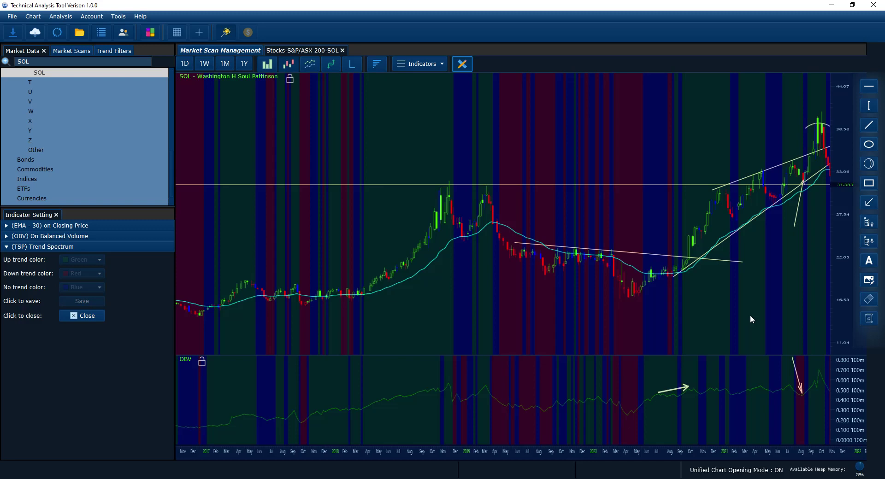
left_click_drag(750, 314, 782, 248)
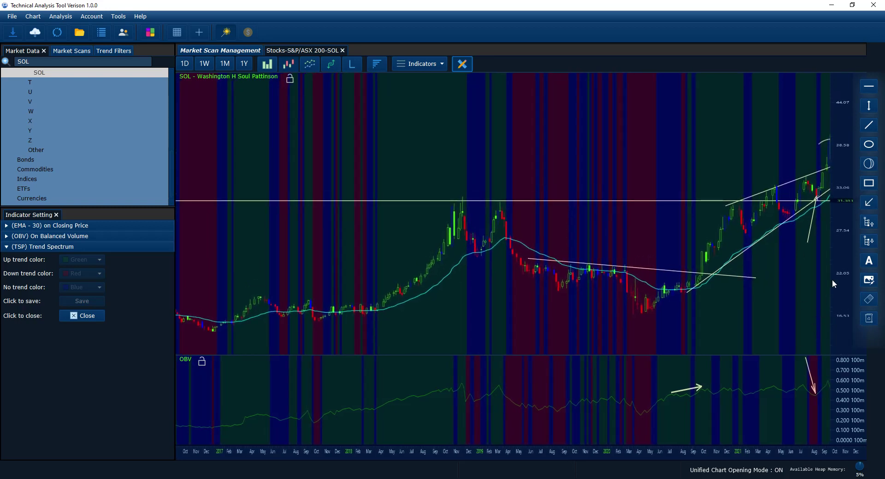
left_click_drag(827, 159, 828, 160)
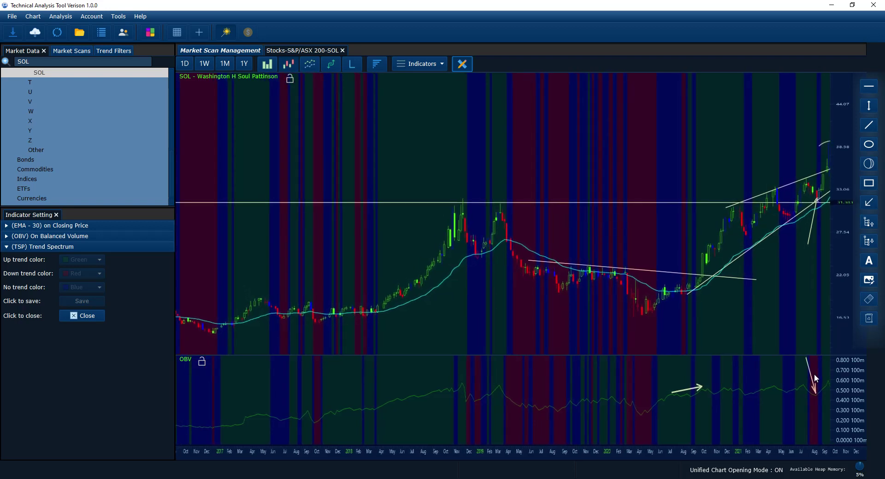
left_click_drag(821, 278, 804, 282)
left_click_drag(581, 286, 685, 306)
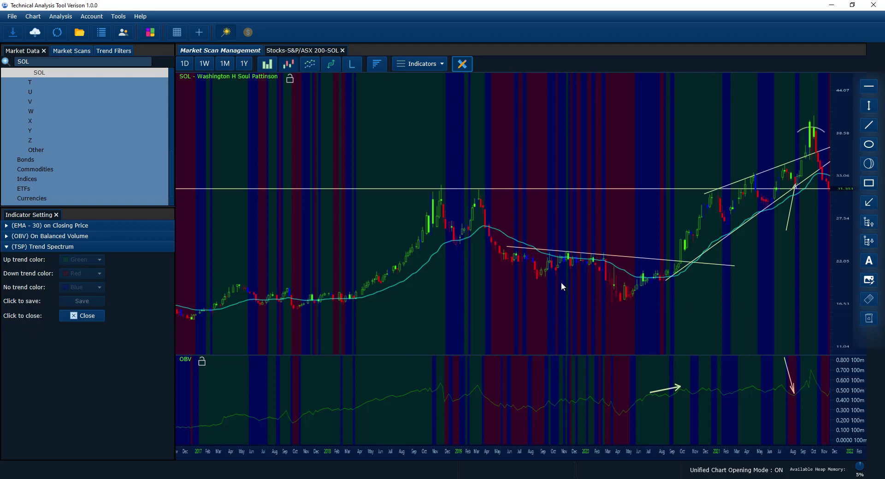
Close the SOL chart and display the list of trend filters
left_click(343, 51)
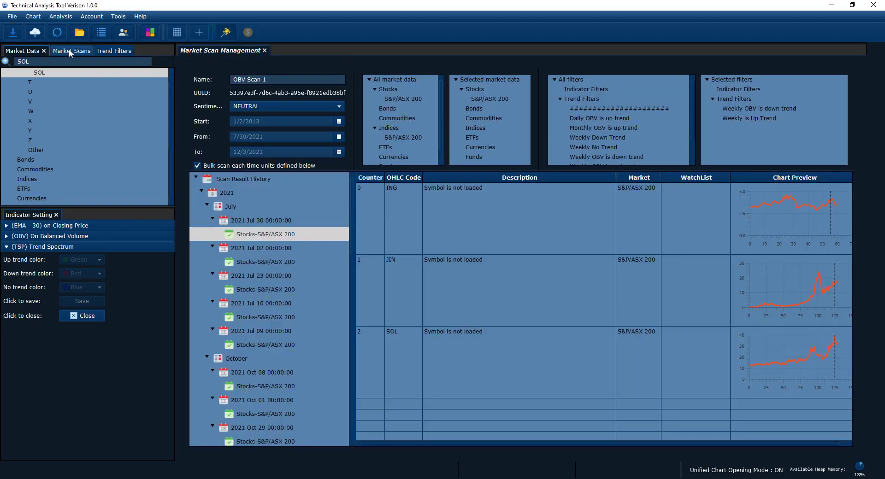
left_click(113, 50)
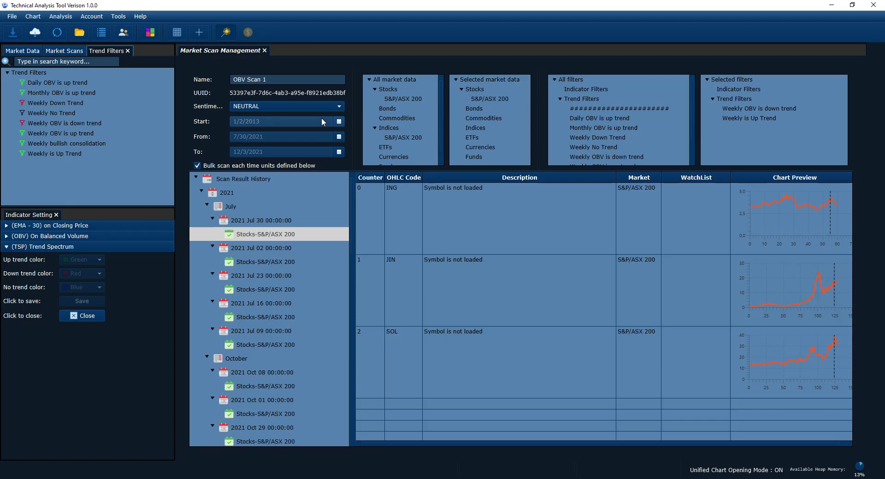
left_click(64, 19)
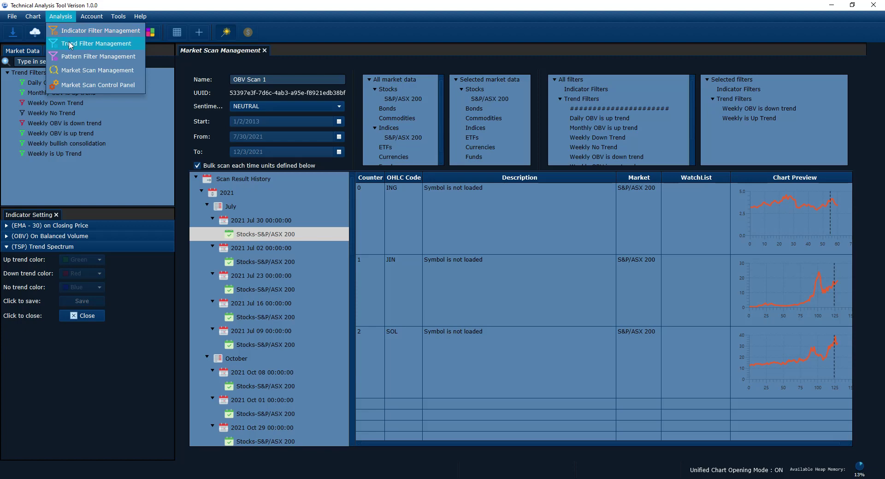
left_click(80, 44)
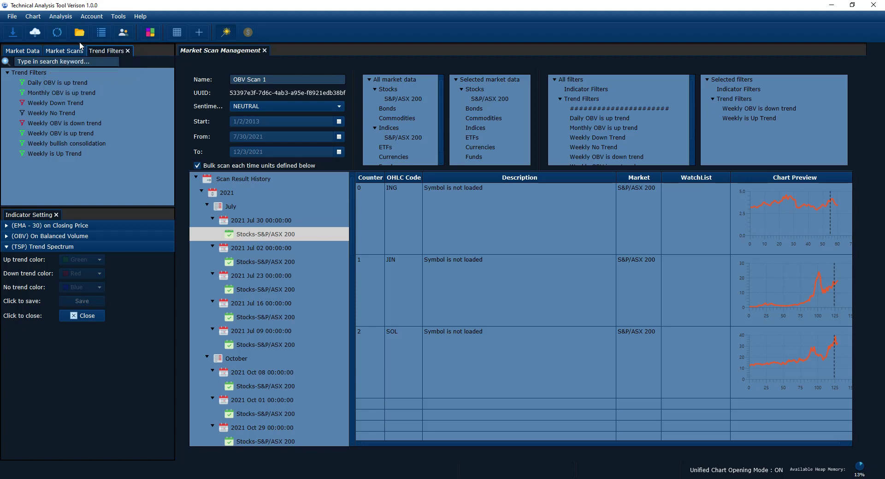
Close and reopen the trend filter list, and add a new trend filter to it
left_click(127, 52)
left_click(60, 16)
left_click(72, 46)
left_click_drag(120, 207, 120, 193)
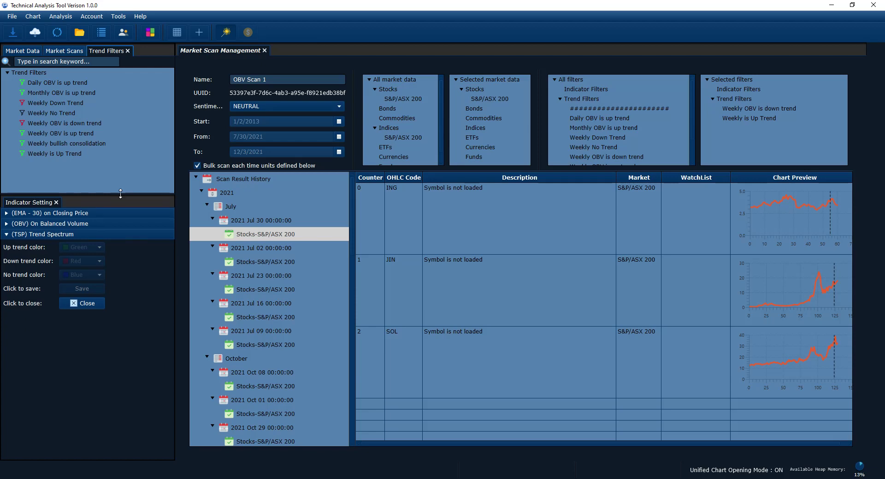
right_click(41, 76)
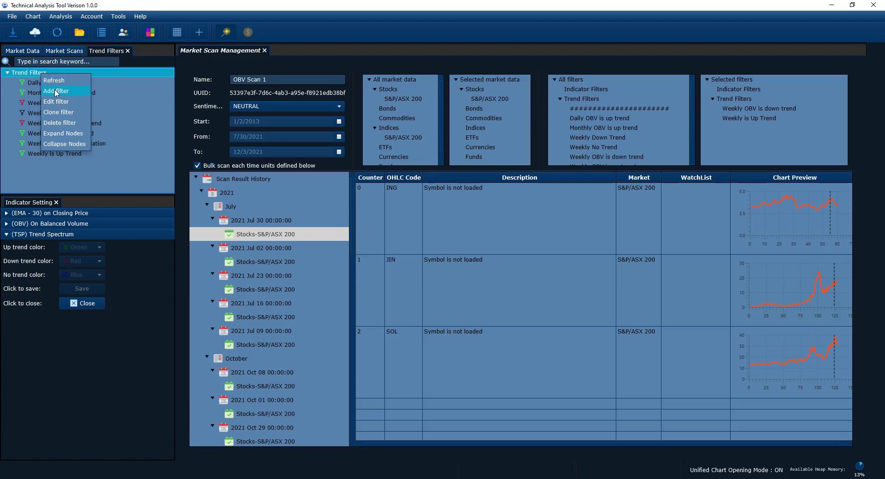
left_click(56, 91)
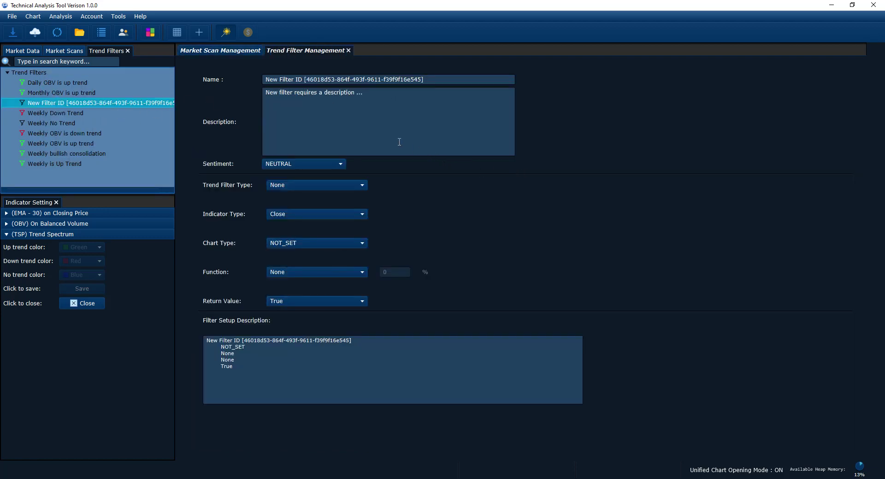
Rename the new trend filter as "demo obv is down trend"
left_click(435, 79)
key("ctrl+a")
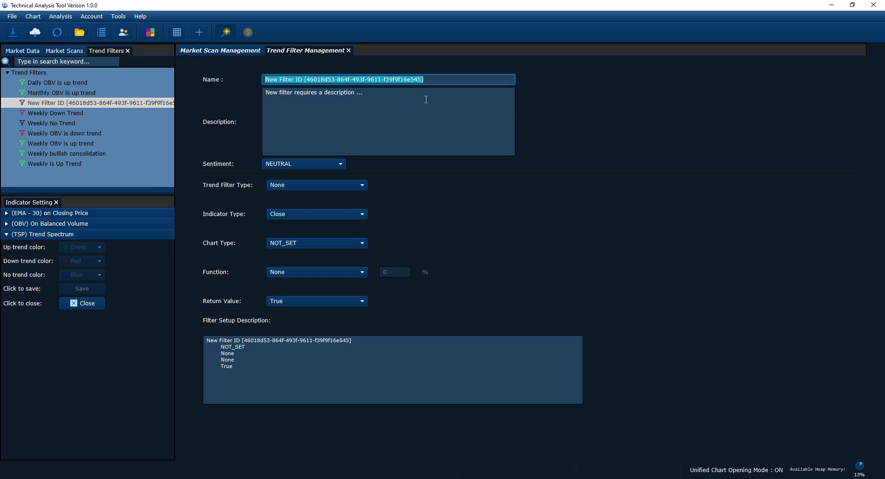
key("BackSpace")
type("demo")
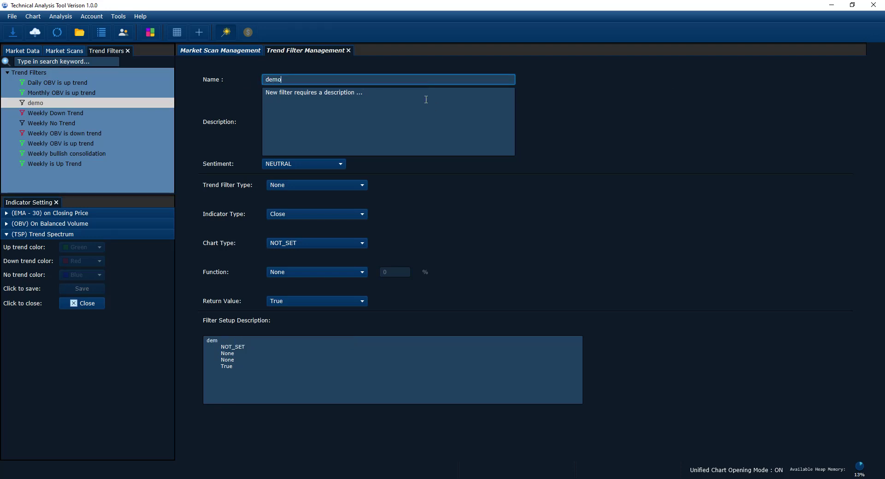
type(" obv is down trend")
key("BackSpace")
type("d")
Copy the filter's name into its description, replacing the placeholder text with "demo obv is down trend"
key("ctrl+a")
key("ctrl+c")
left_click(426, 99)
key("ctrl+v")
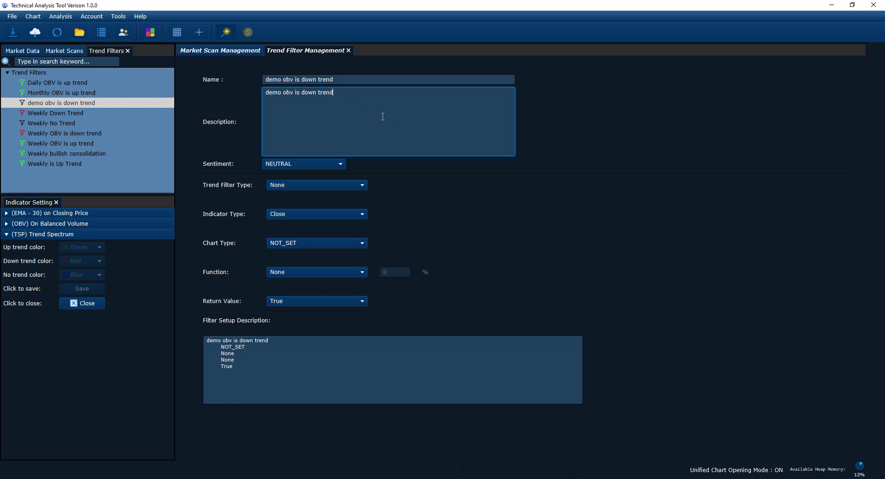
key("ctrl+a")
left_click(418, 120)
Set the sentiment of the demo filter to BEARISH
left_click(296, 168)
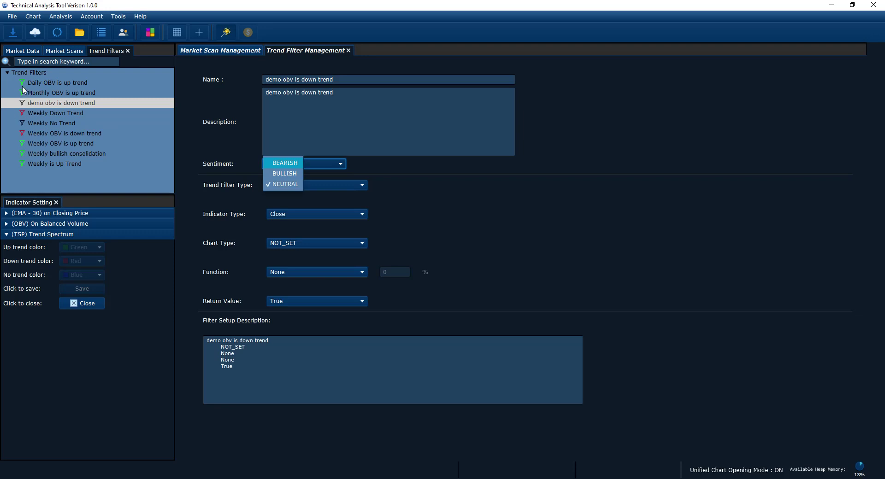
left_click(428, 196)
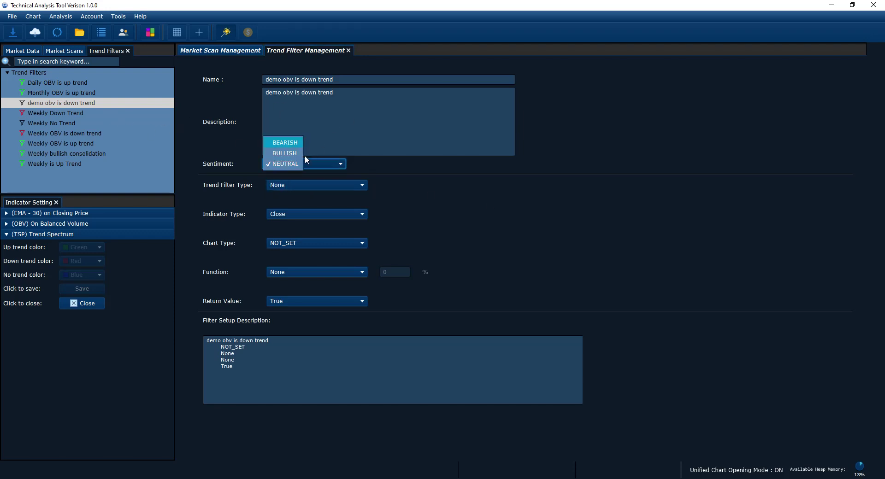
left_click(285, 143)
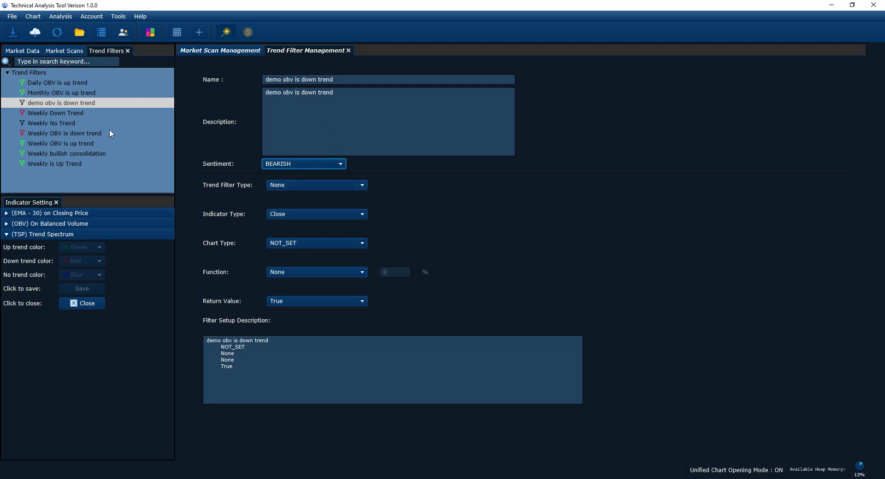
Review the settings of the "Weekly is Up Trend" and "Weekly OBV is down trend" filters, and return to the demo filter
left_click(112, 163)
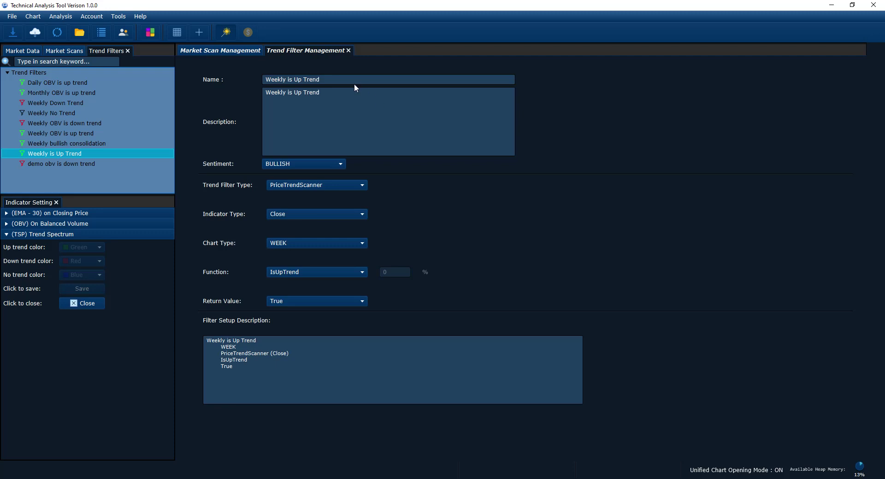
left_click(353, 82)
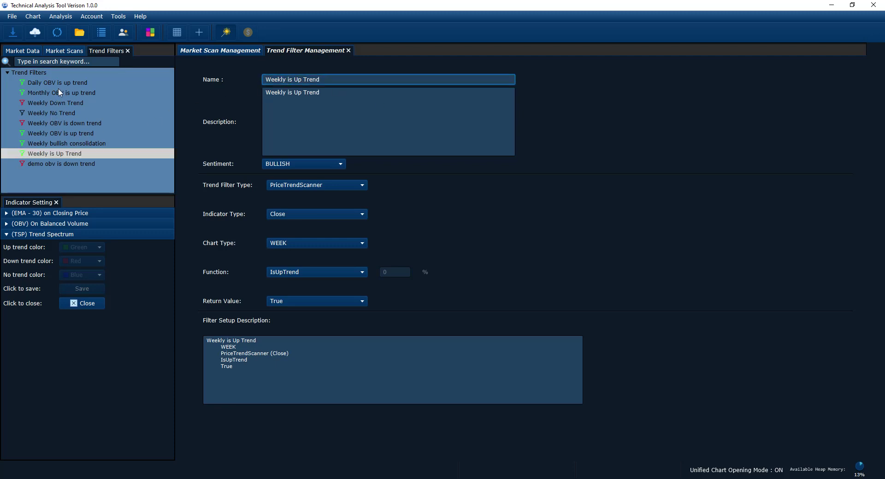
left_click(65, 123)
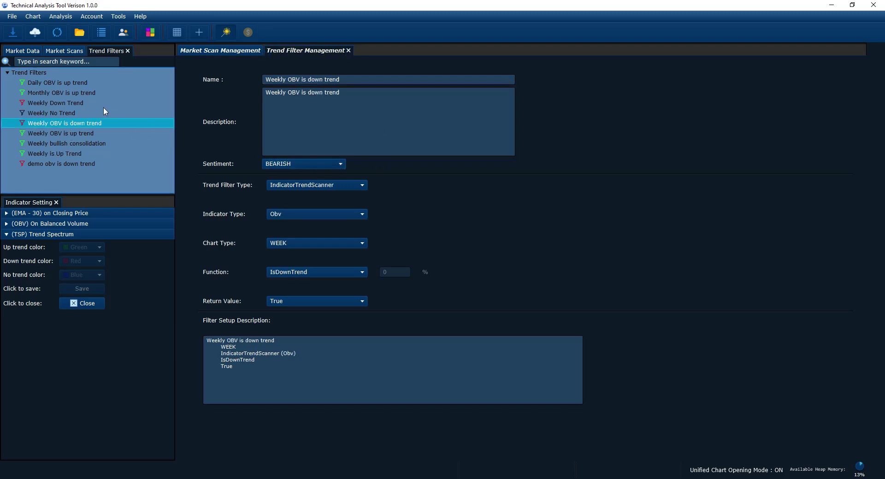
left_click(78, 164)
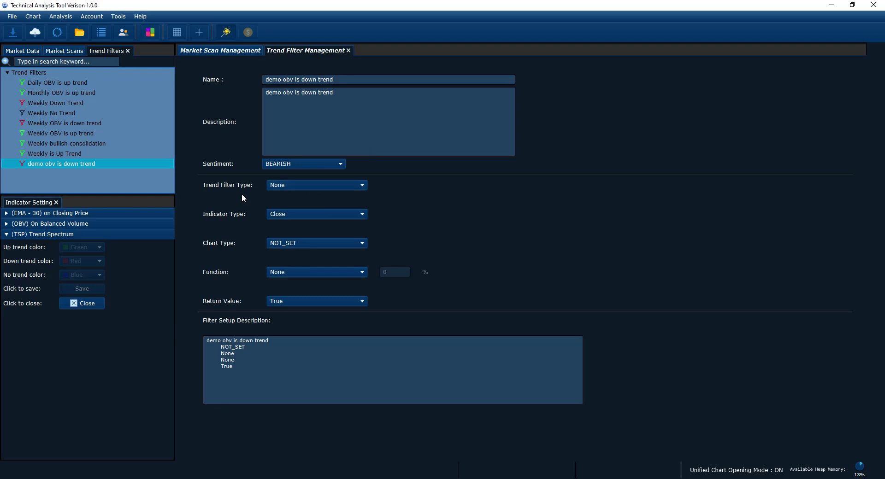
Set the demo filter's trend filter type to IndicatorTrendScanner
left_click(292, 185)
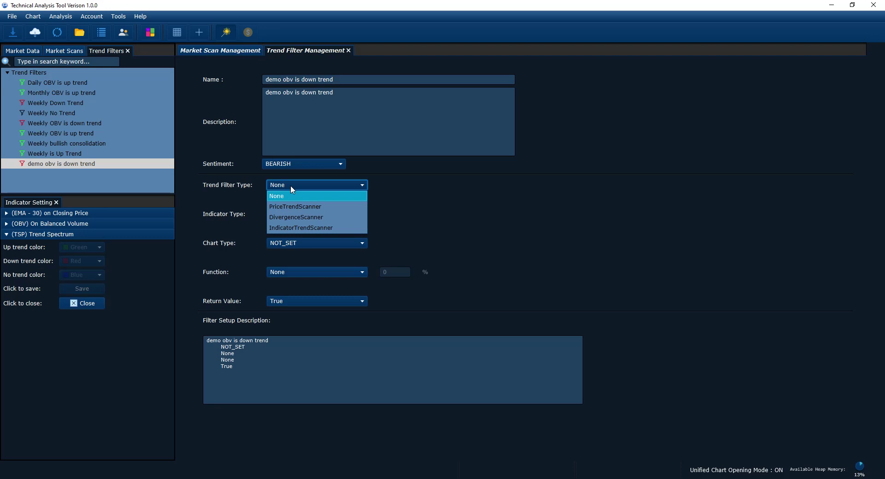
left_click(289, 228)
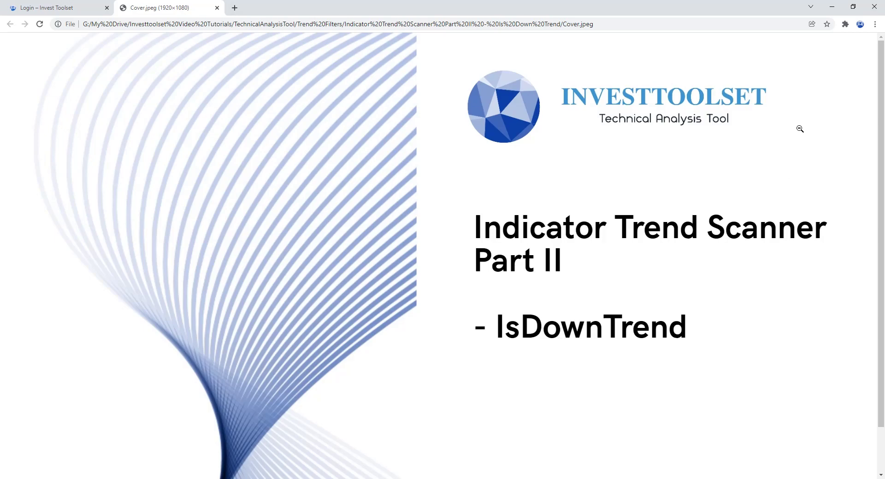
left_click(832, 10)
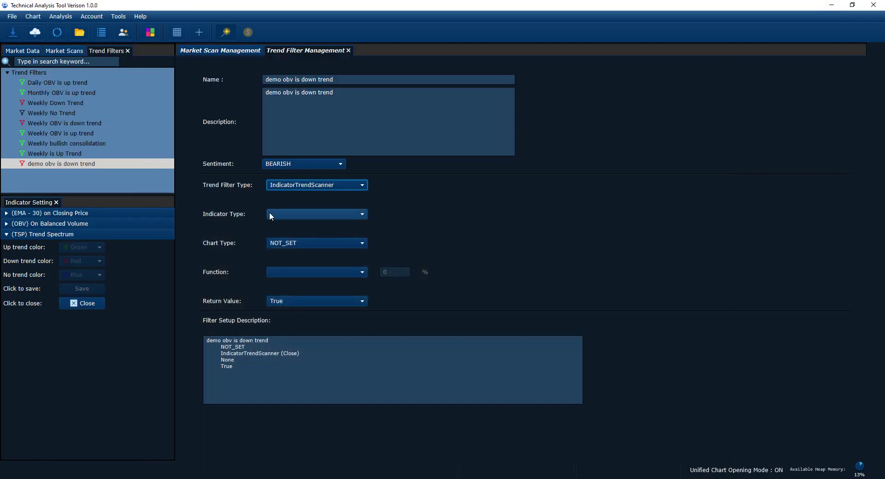
left_click(289, 184)
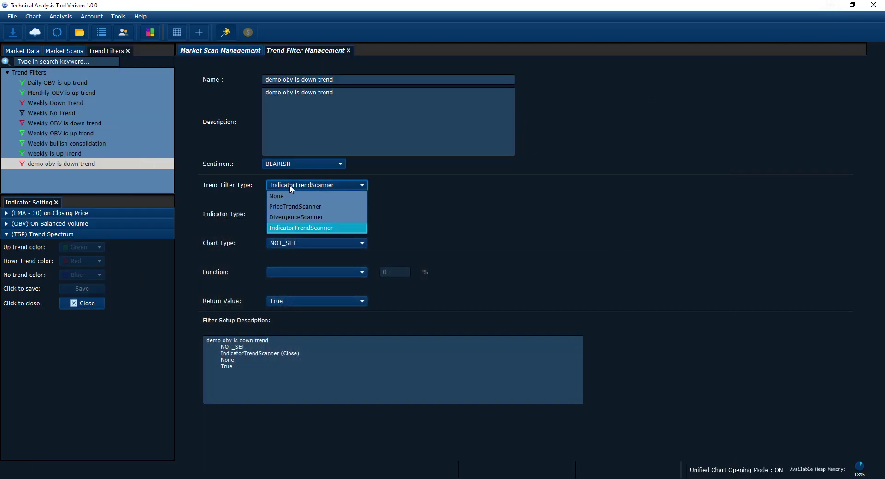
left_click(328, 185)
Choose Obv as the indicator type of the demo filter
left_click(300, 215)
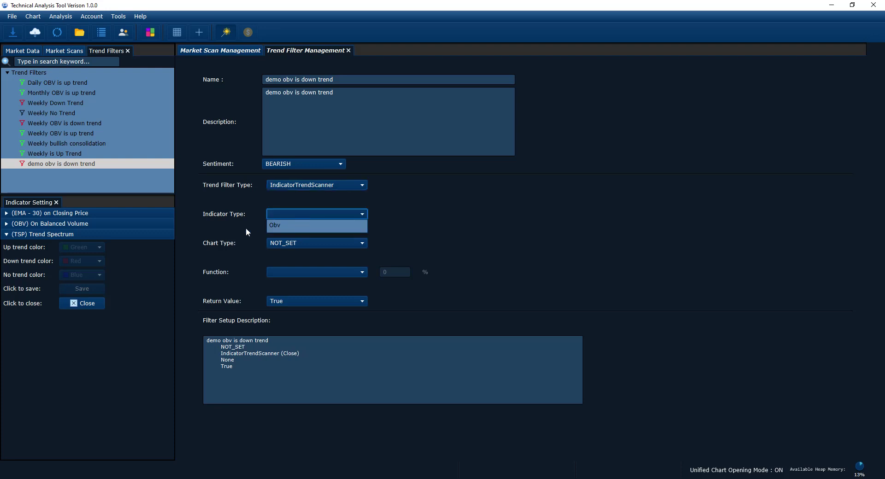
left_click(283, 229)
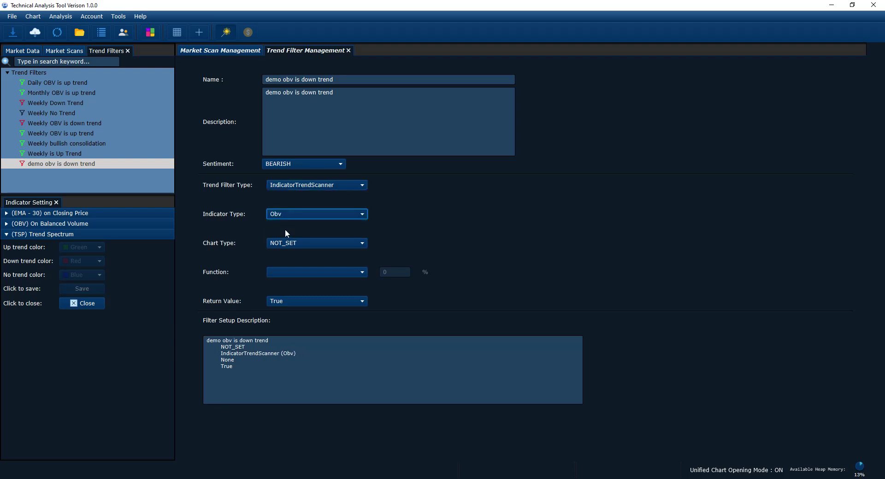
left_click(286, 213)
left_click(281, 223)
Set the demo filter's chart type to DAY and its function to IsDownTrend
left_click(300, 242)
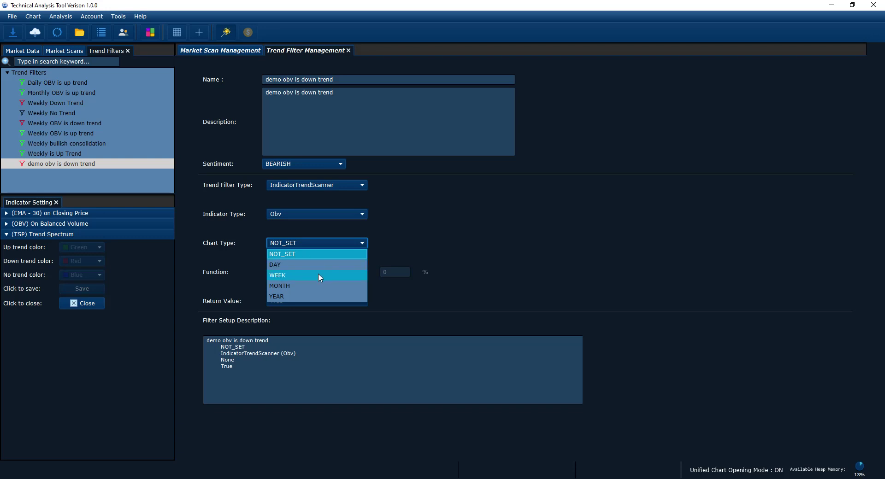
left_click(304, 266)
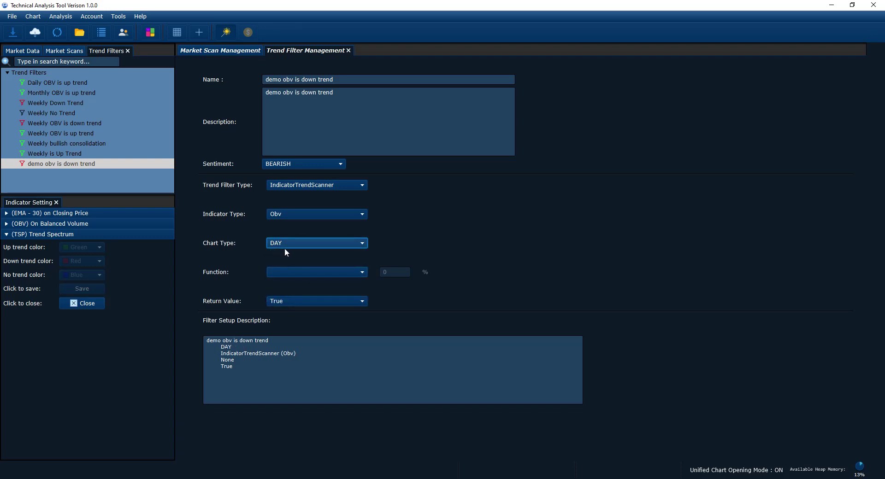
left_click(279, 276)
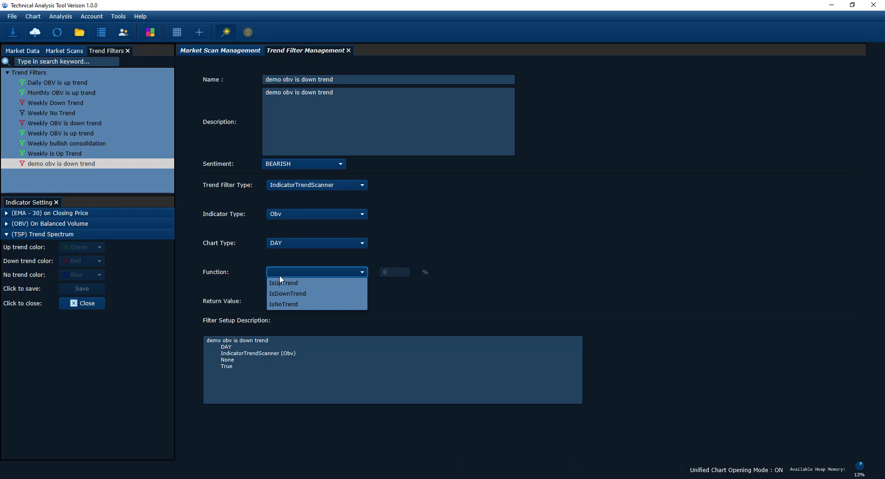
left_click(311, 294)
Set the demo filter's return value to True and reselect IsDownTrend as its function
left_click(280, 303)
left_click(281, 323)
left_click(278, 302)
left_click(282, 312)
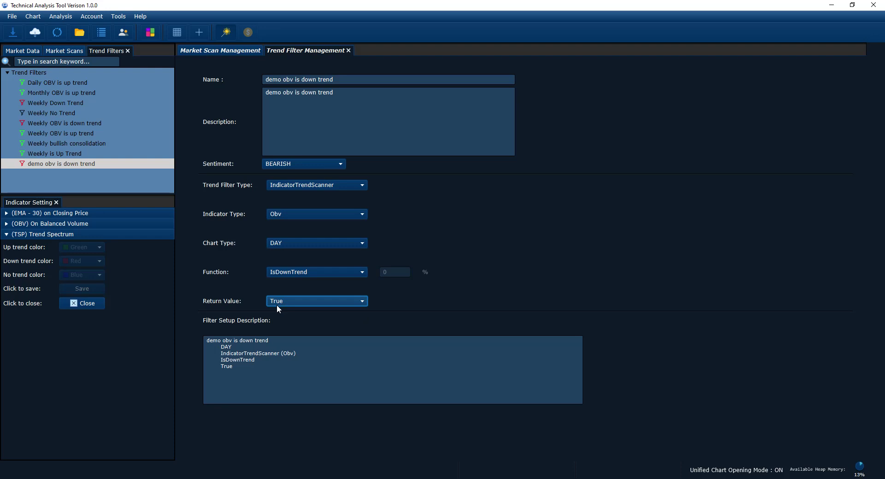
left_click(260, 380)
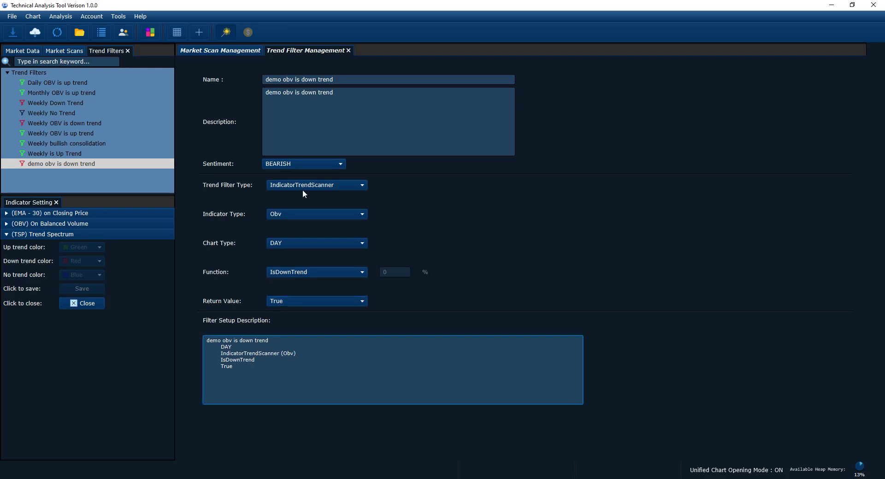
left_click(281, 271)
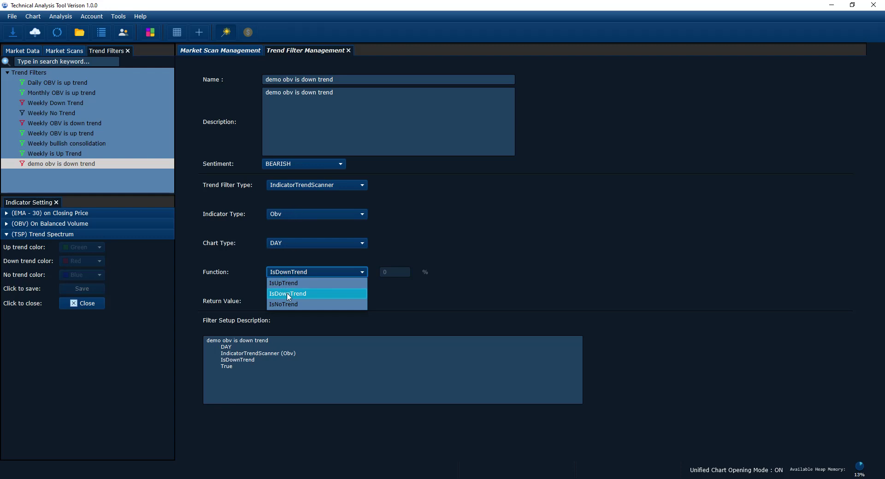
left_click(288, 296)
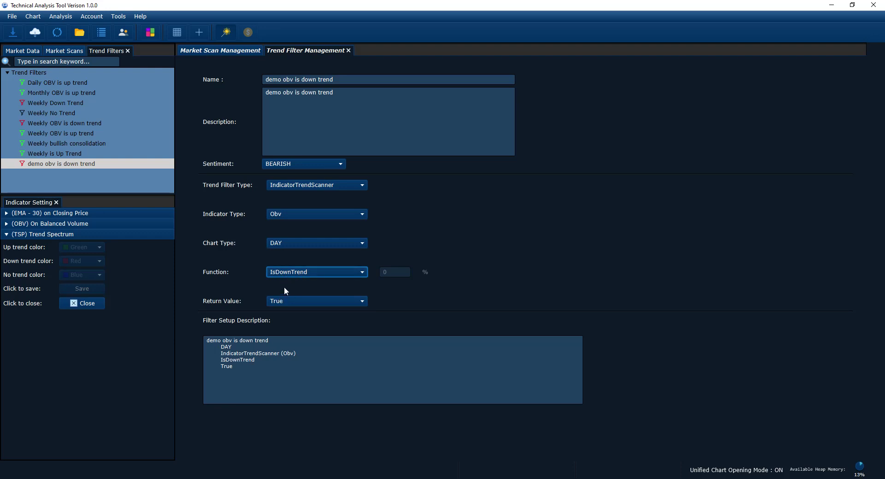
Switch to the Invest Toolset website in the browser and open the Technical Analysis Tool's Trend Filter Function Documentation
key("alt+Tab")
left_click(54, 10)
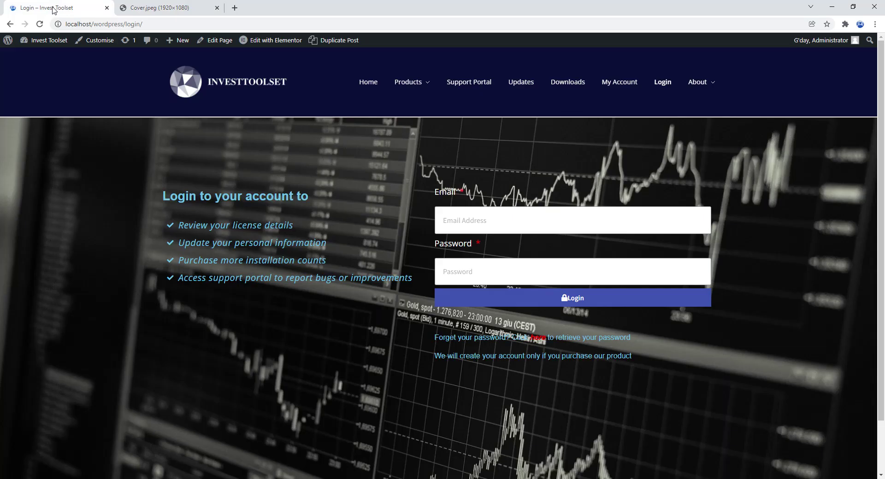
mouse_move(419, 87)
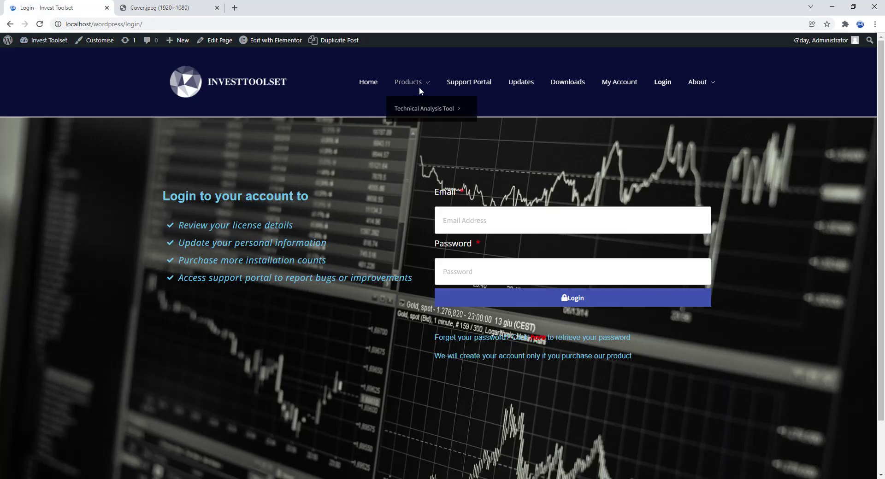
mouse_move(422, 109)
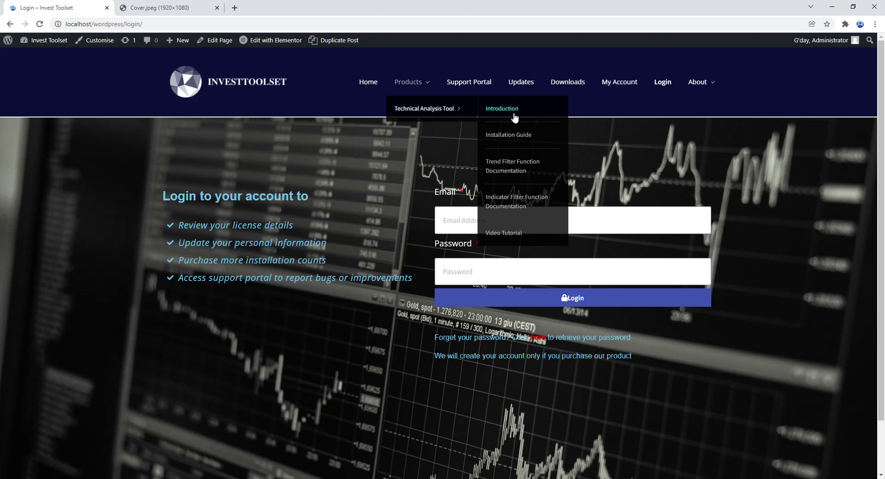
left_click(512, 174)
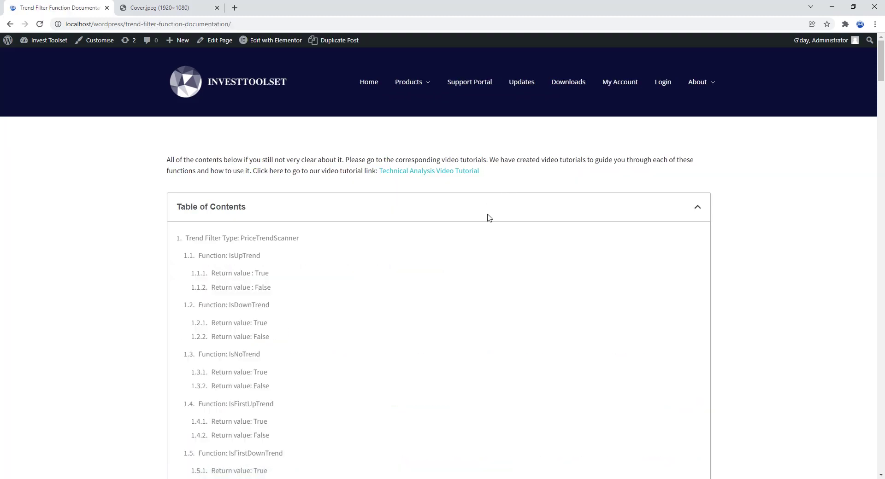
Find the IsDownTrend function under IndicatorTrendScanner in the table of contents and go to its section
scroll(489, 218, "down", 1)
scroll(489, 217, "down", 1)
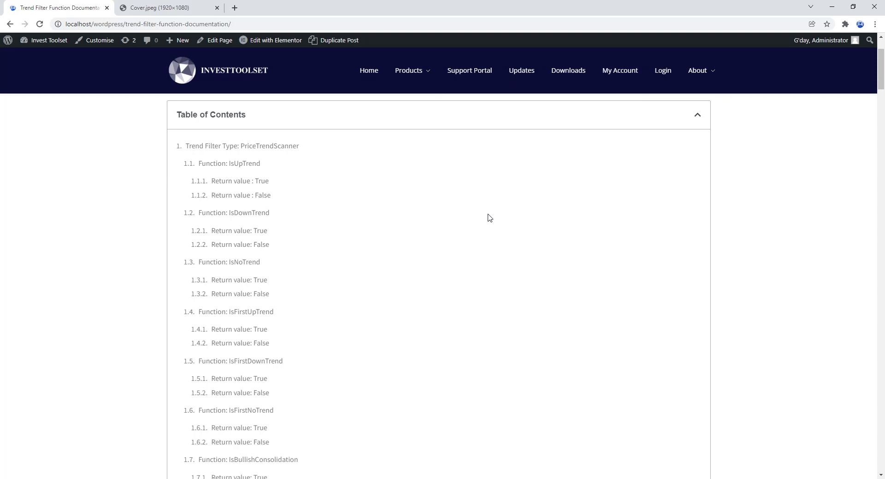
scroll(480, 217, "down", 2)
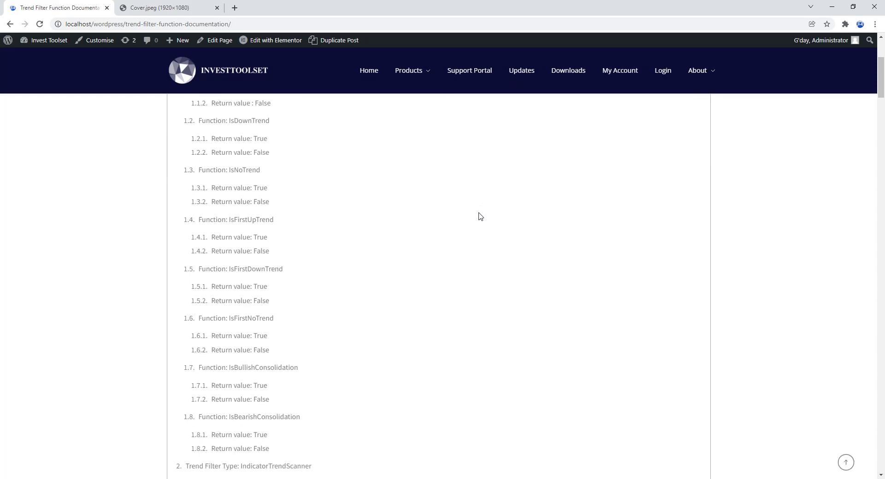
scroll(448, 223, "up", 2)
scroll(450, 224, "down", 4)
scroll(318, 277, "down", 2)
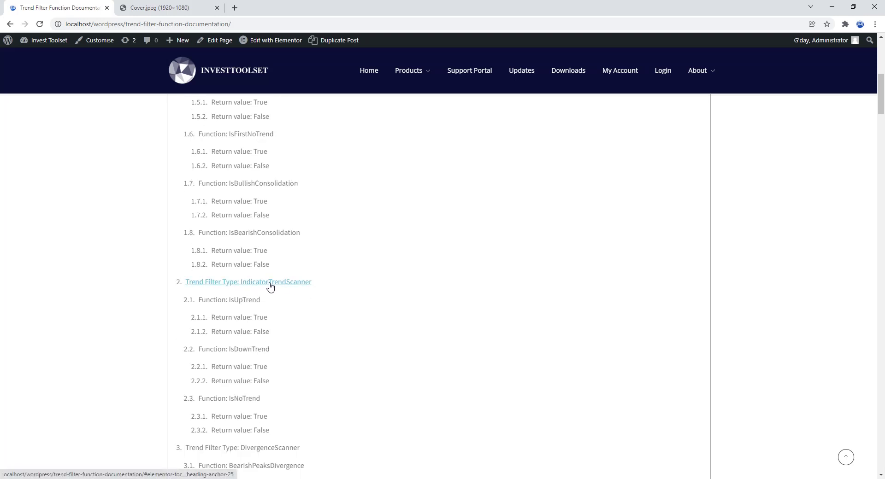
scroll(270, 286, "down", 1)
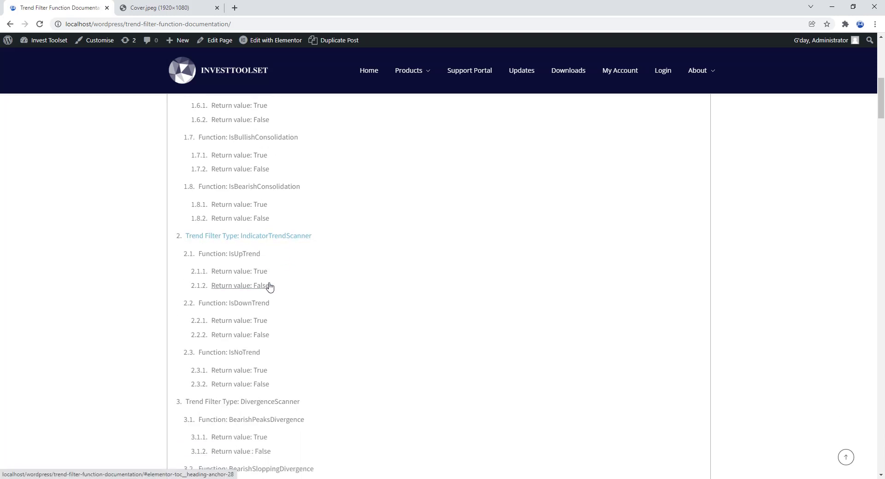
left_click(242, 302)
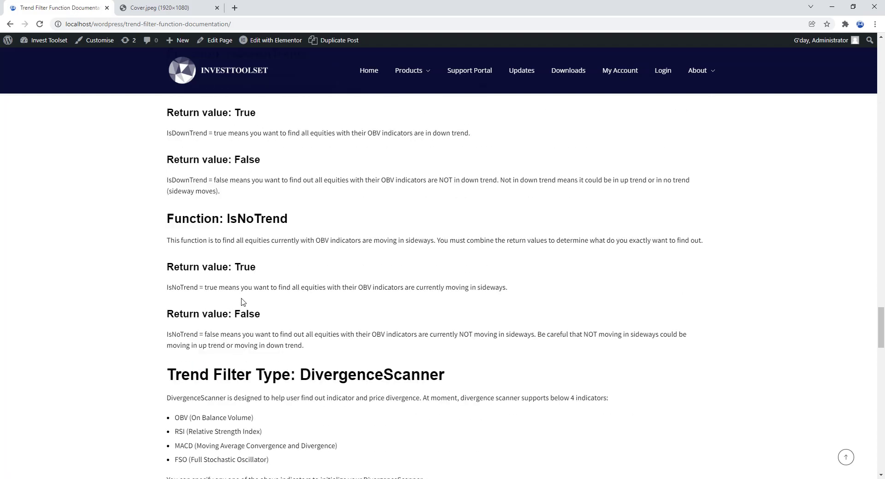
Read the IsDownTrend function description, and return to the demo filter in the Technical Analysis Tool
scroll(242, 302, "up", 1)
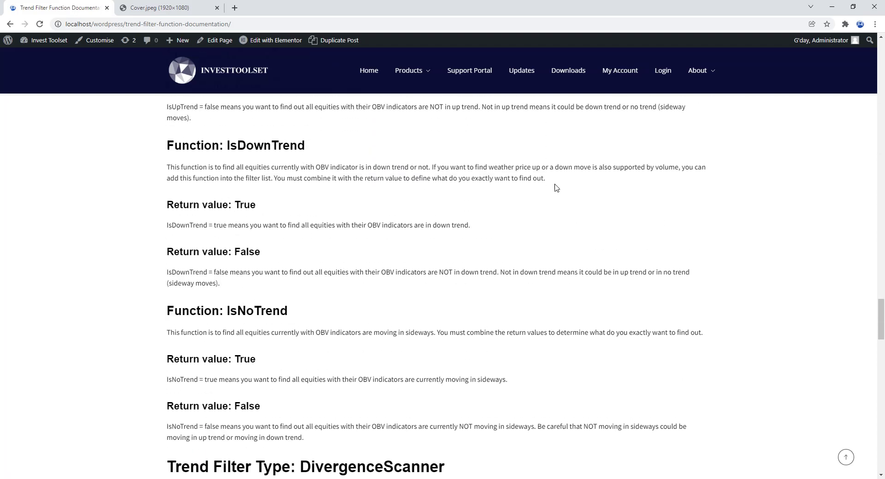
left_click_drag(566, 183, 146, 178)
left_click(217, 158)
left_click(830, 6)
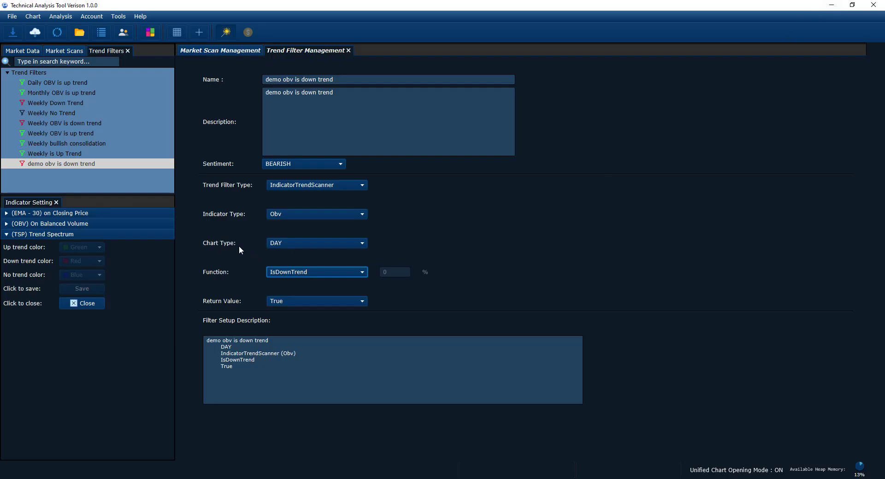
left_click(92, 177)
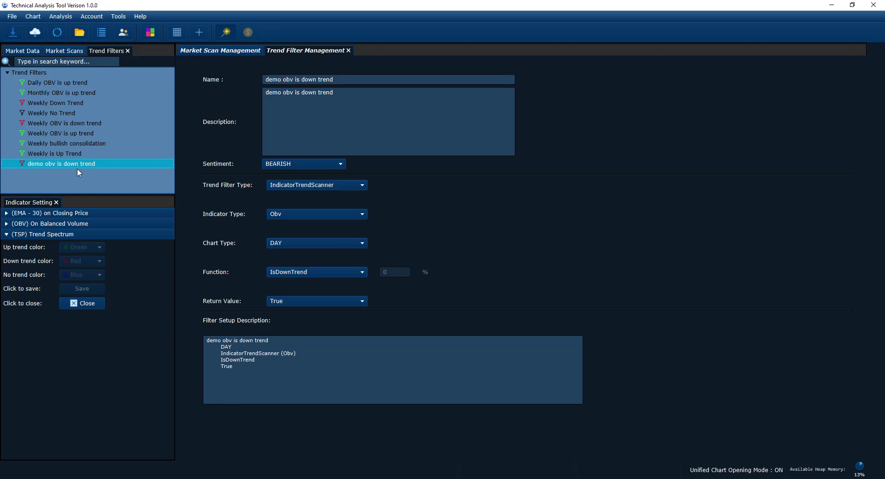
Show the market scans list, enlarge its pane, and add a new market scan
left_click(59, 54)
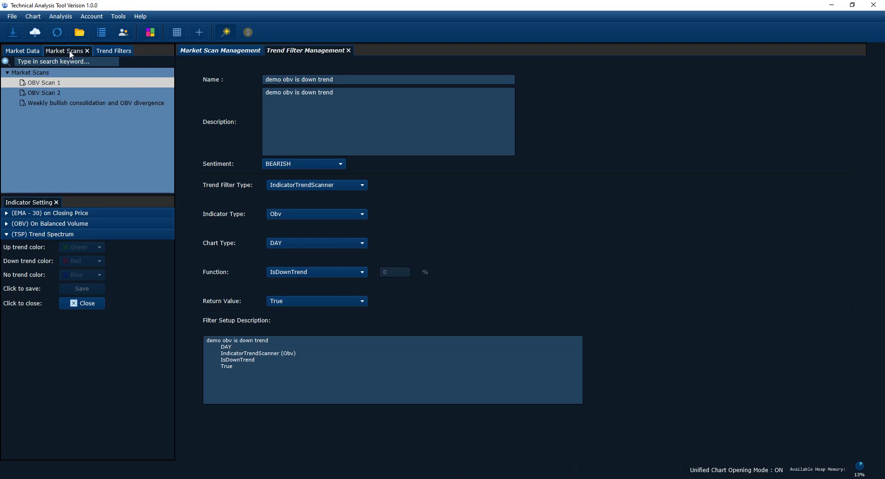
left_click(109, 51)
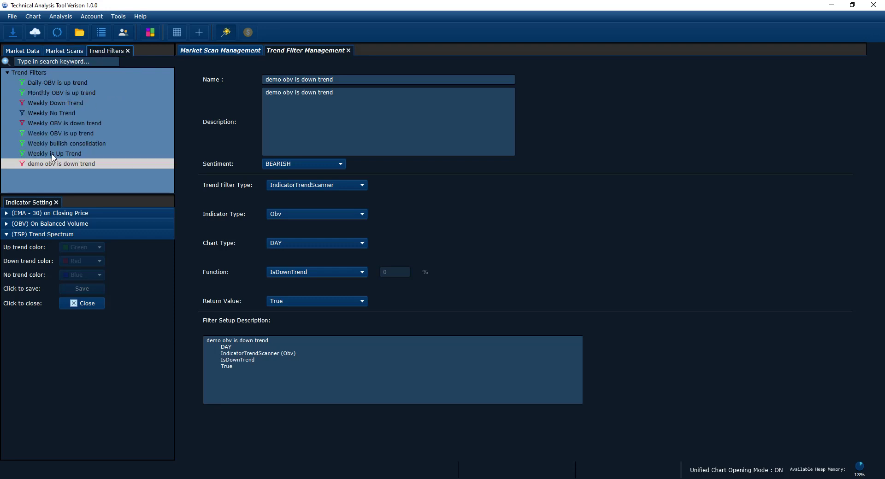
left_click(59, 50)
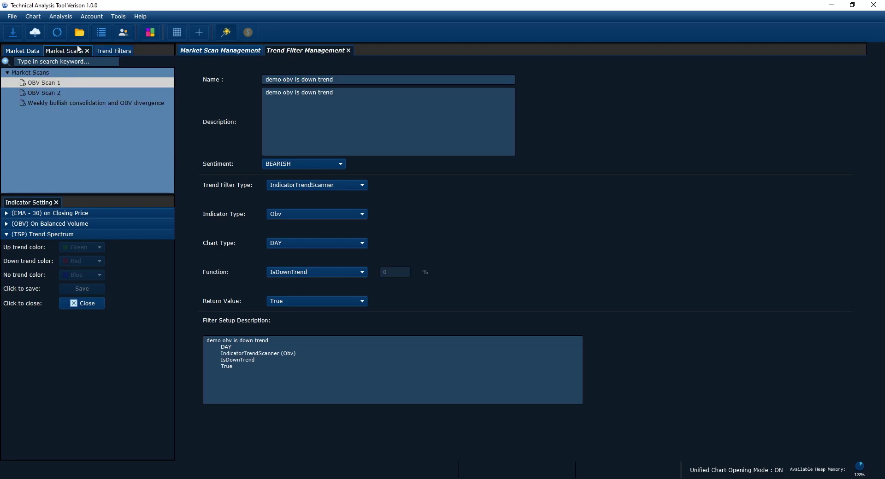
left_click(59, 17)
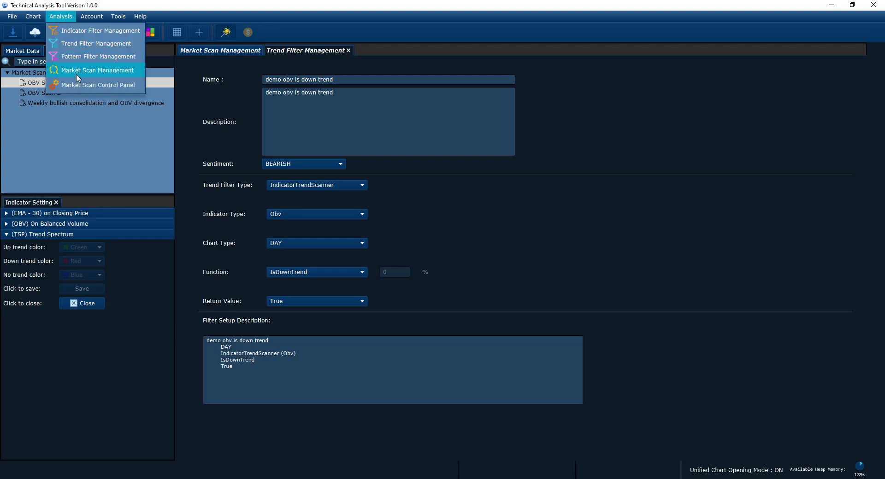
left_click(101, 73)
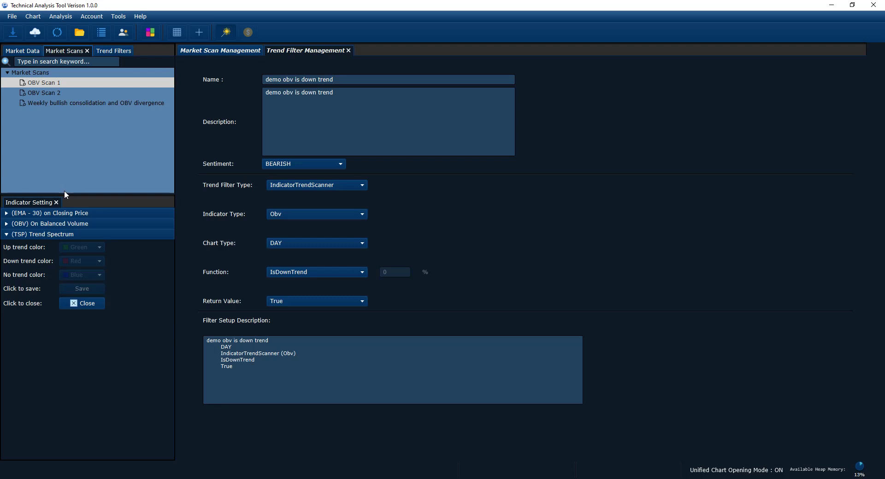
left_click_drag(65, 193, 65, 247)
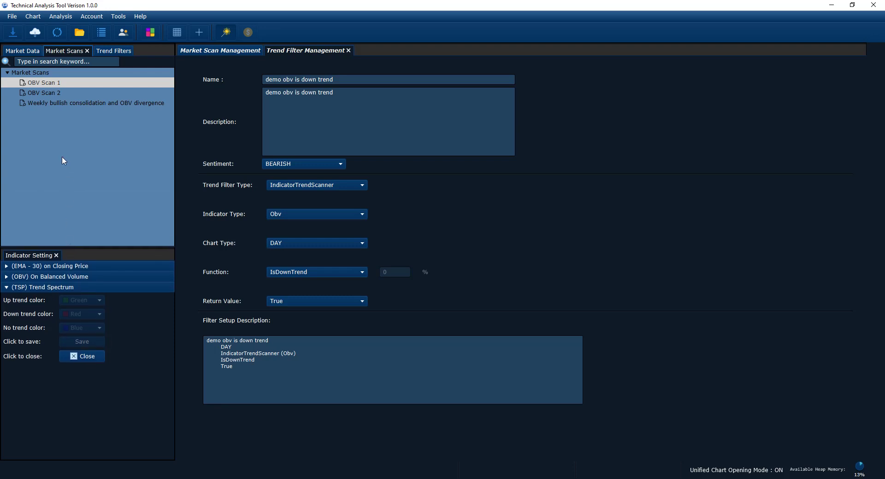
right_click(46, 72)
left_click(68, 86)
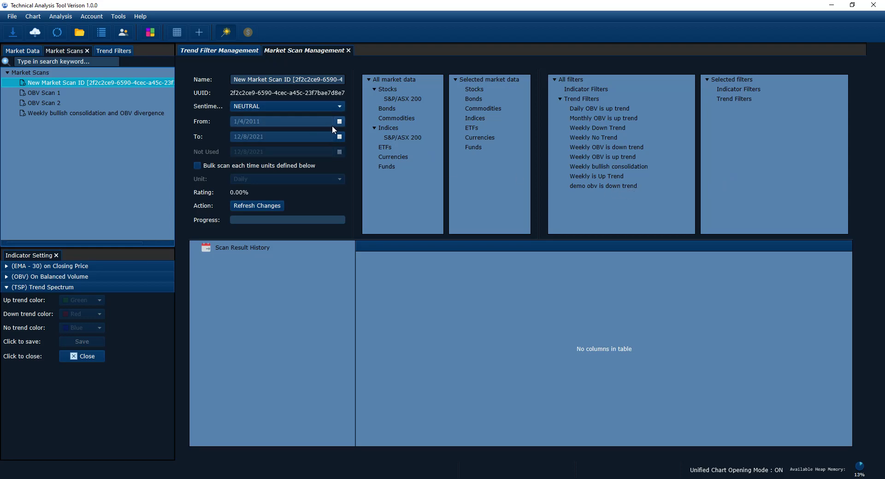
Name the new market scan "Demo OBV is Down Trend" and set its sentiment to BEARISH
left_click(305, 83)
triple_click(306, 83)
key("BackSpace")
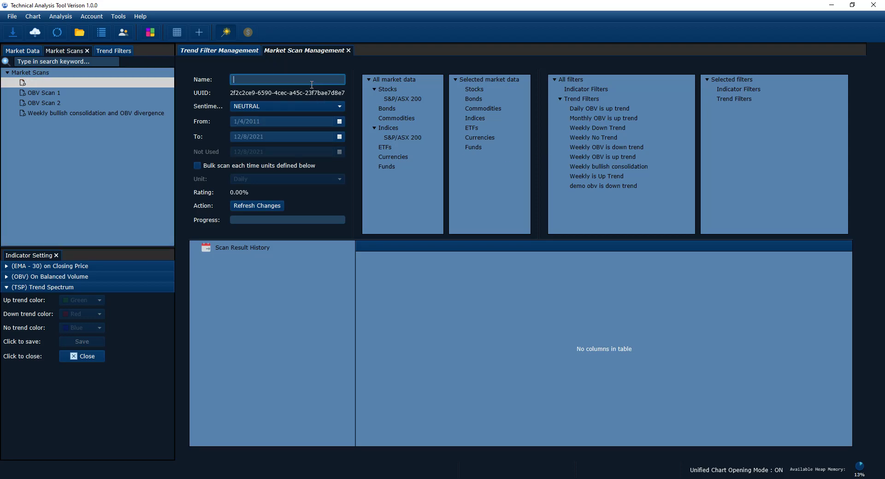
type("Demo OBV is Down Trend")
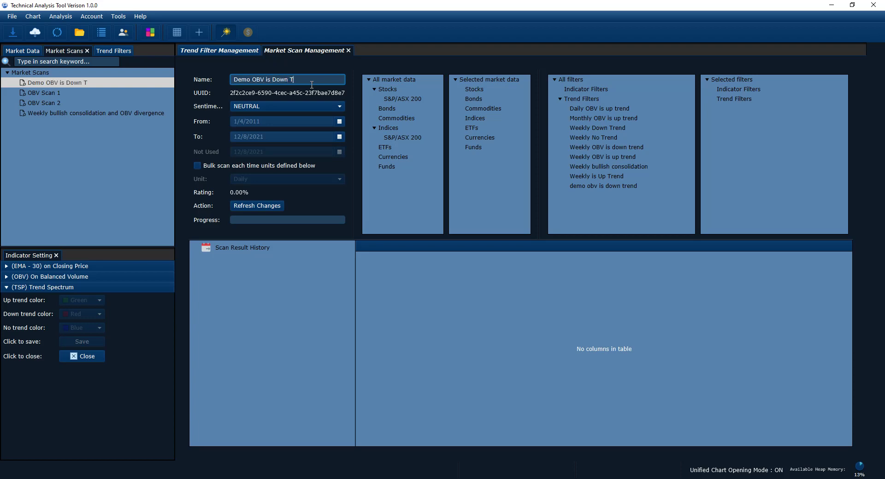
left_click(263, 107)
left_click(263, 136)
left_click(128, 190)
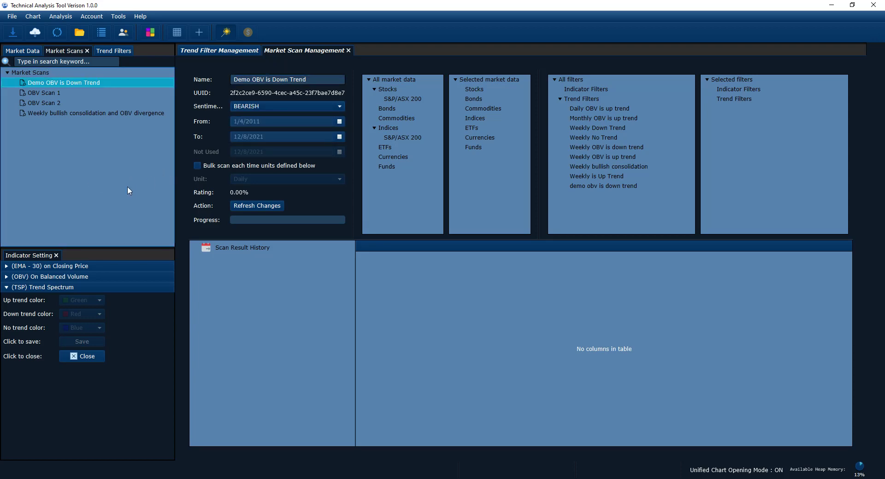
Add the S&P/ASX 200 stocks to the scan's selected market data and set its end date to 12/3/2021
double_click(407, 99)
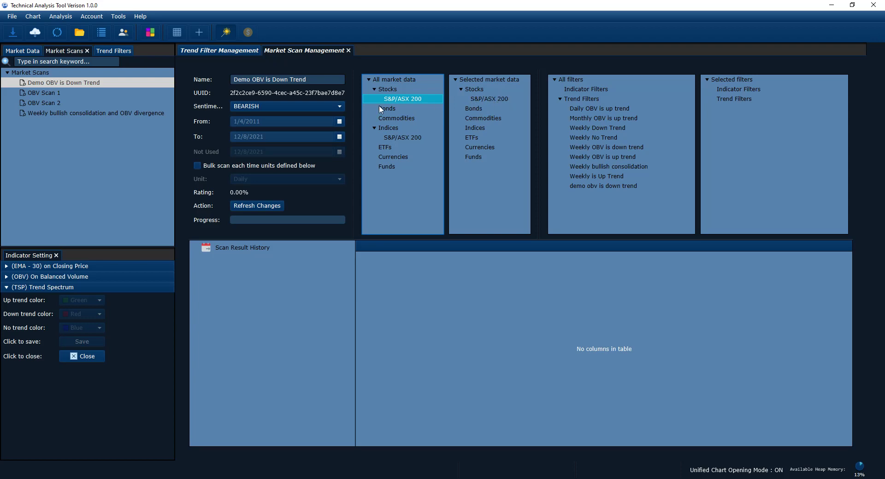
left_click(251, 139)
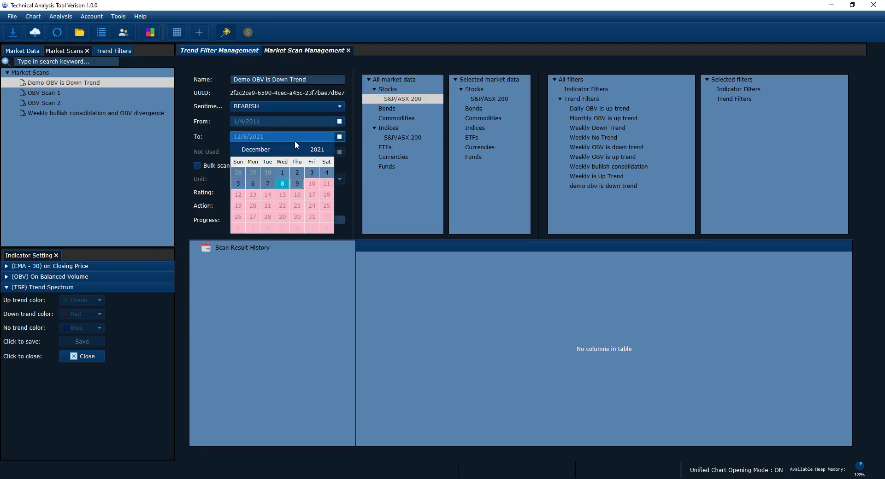
left_click(408, 189)
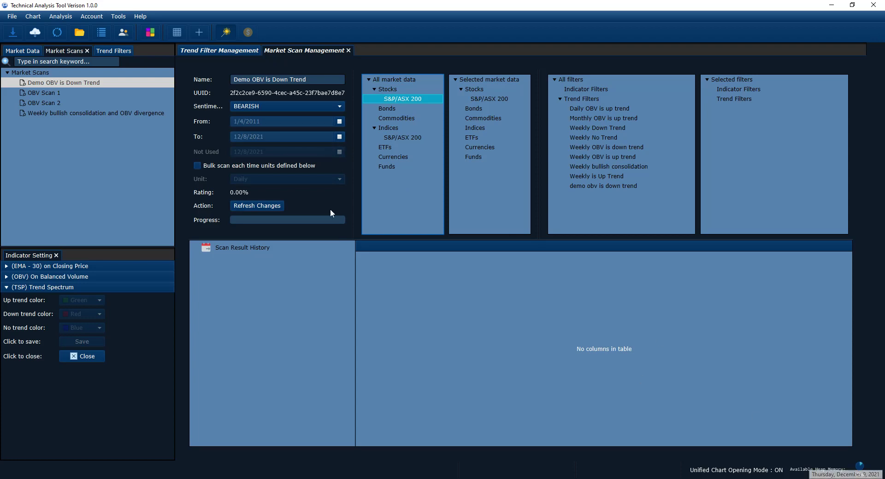
left_click(337, 138)
left_click(297, 183)
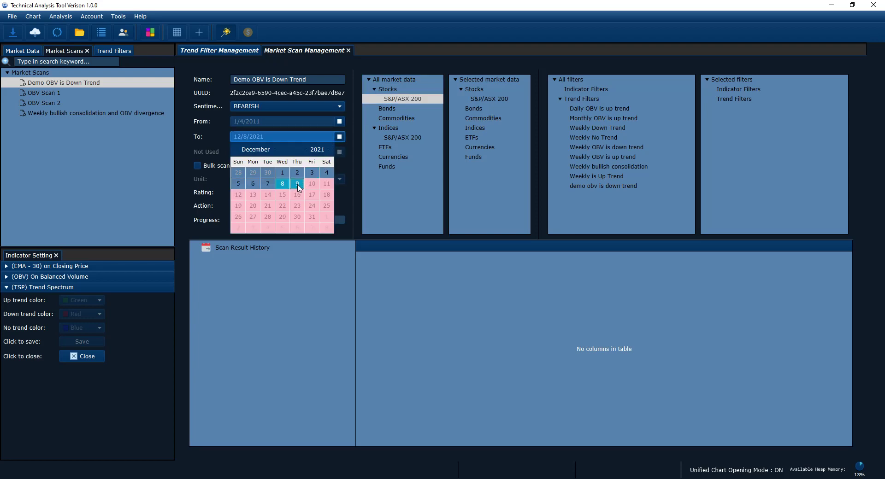
left_click(337, 137)
left_click(312, 173)
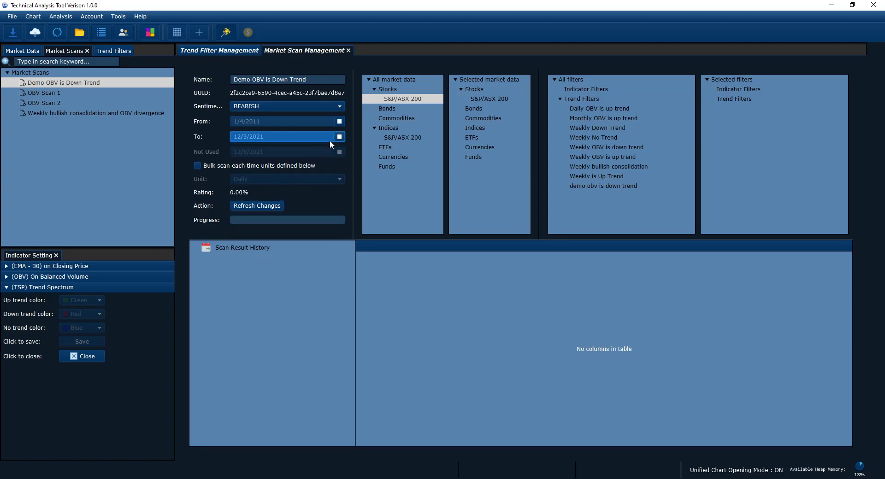
left_click(337, 138)
left_click(310, 170)
Add the "demo obv is down trend" filter to the scan's selected trend filters
left_click(586, 186)
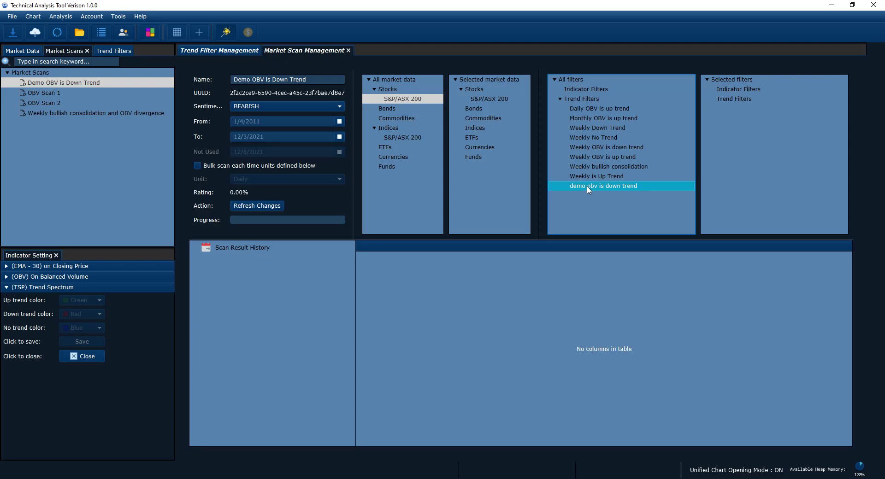
double_click(589, 187)
left_click(749, 109)
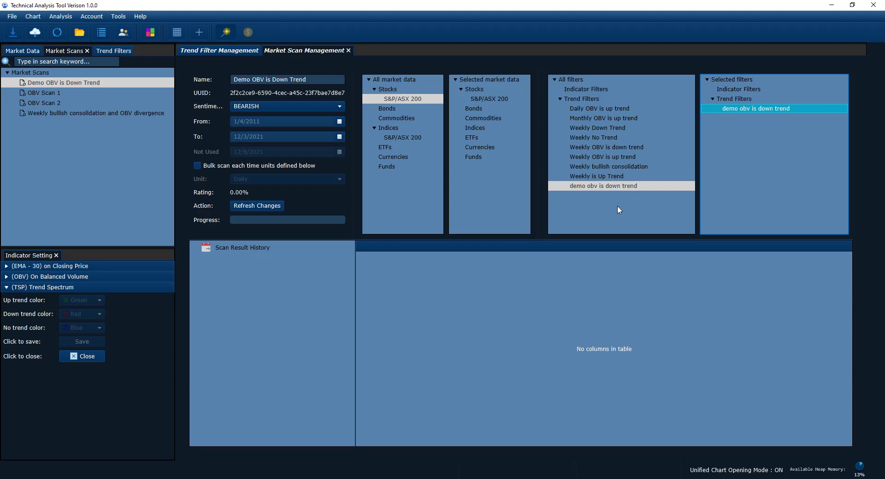
Return to trend filter management and add a new trend filter to the Trend Filters list
left_click(205, 51)
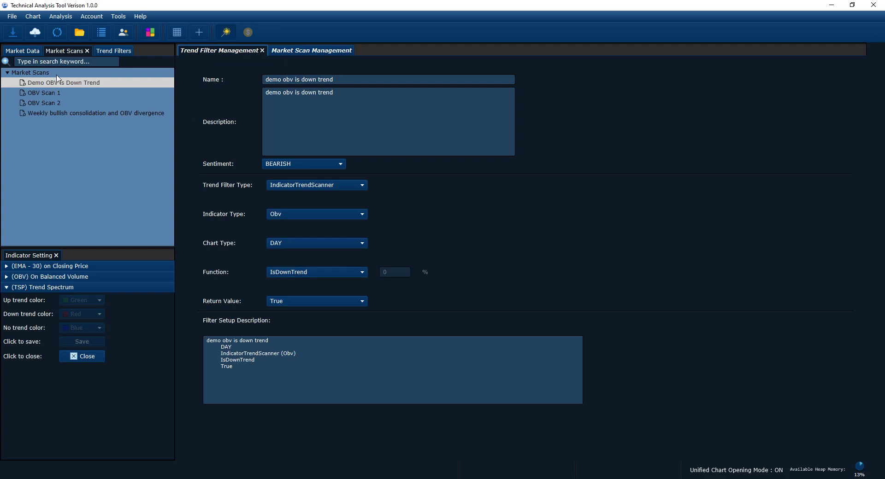
left_click(121, 51)
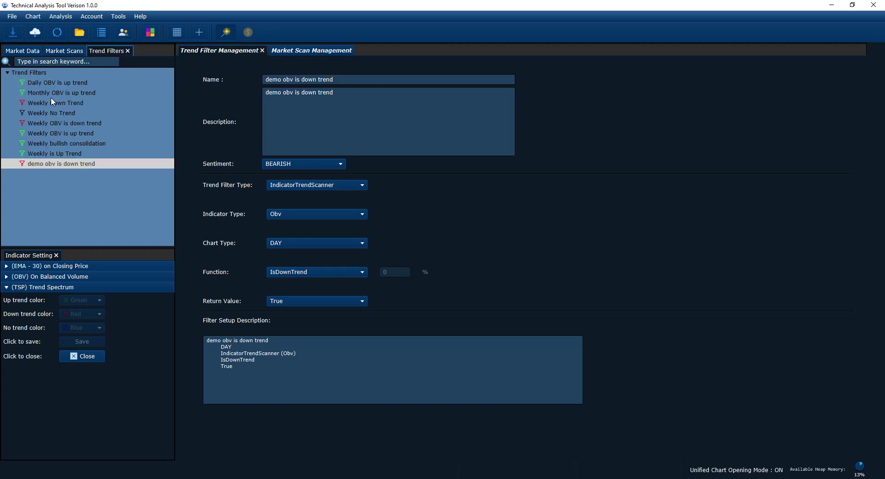
right_click(45, 76)
left_click(78, 92)
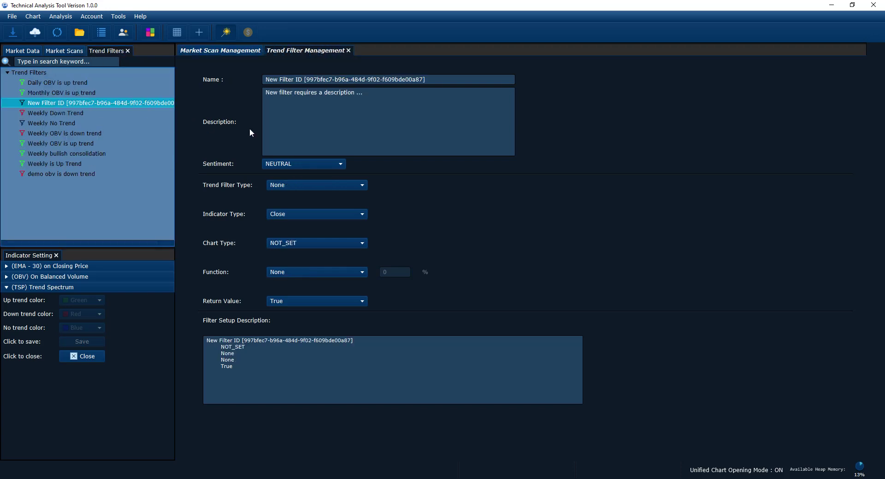
Enter "Weekly bearish consolidation" as both the name and the description of the new trend filter
left_click(449, 80)
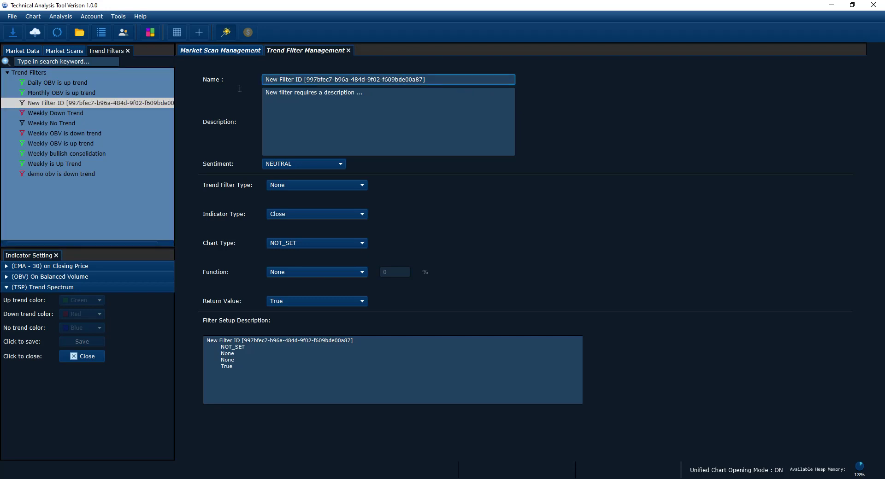
left_click_drag(367, 80, 377, 80)
triple_click(378, 80)
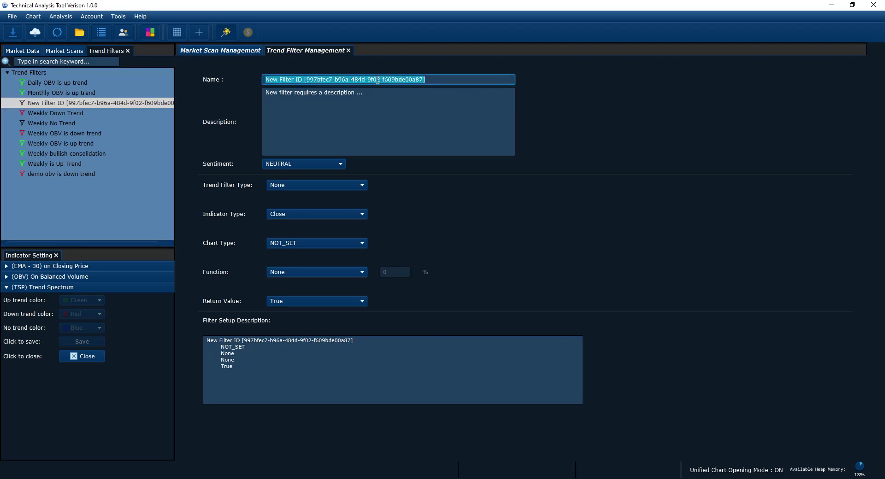
key("BackSpace")
type("Week")
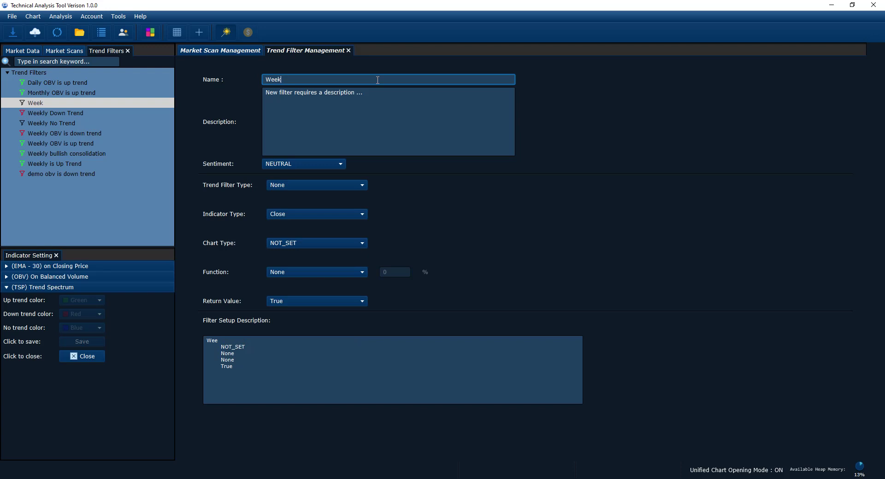
type("ly bearish consolidation")
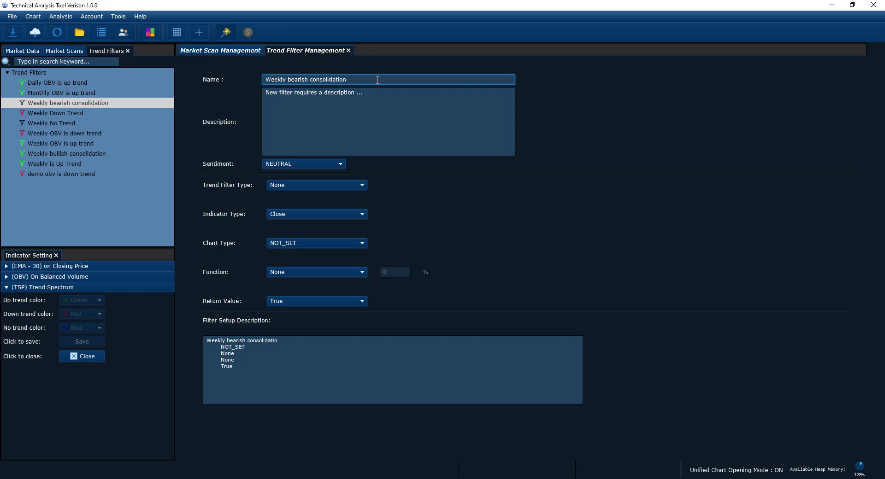
left_click(360, 101)
type("Weekly bearish consolidation")
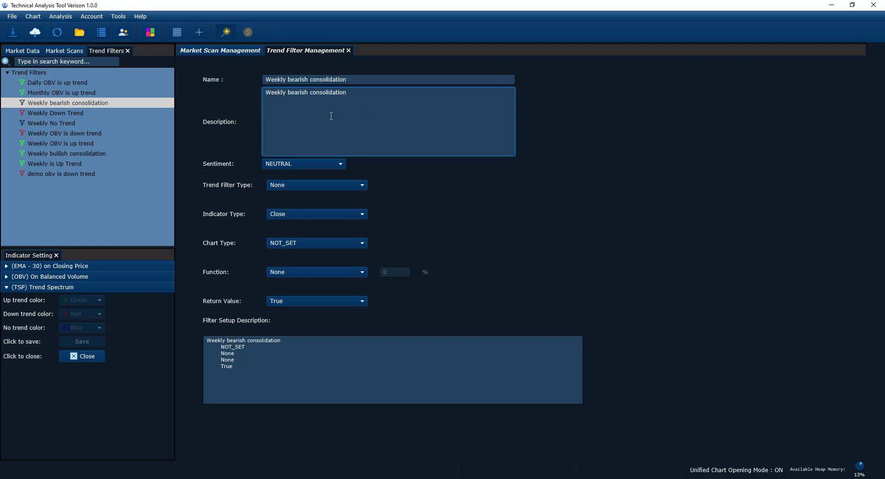
Set the new filter's sentiment to BEARISH and its trend filter type to PriceTrendScanner
left_click(299, 162)
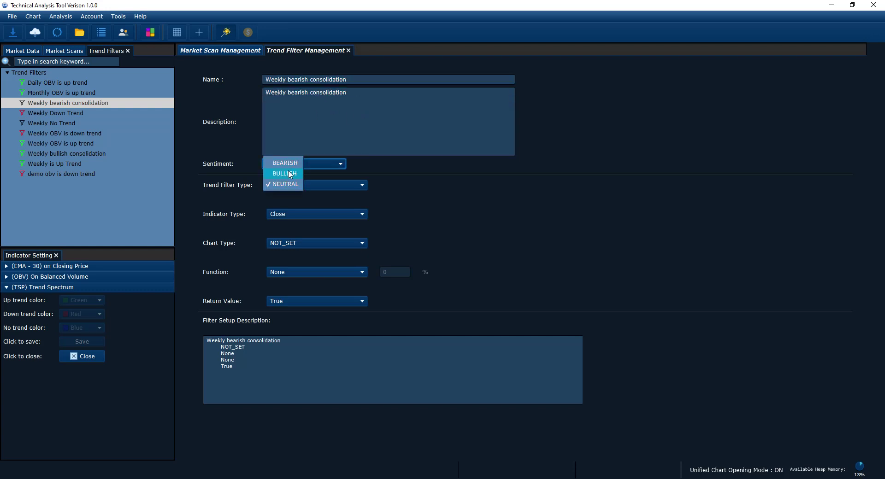
left_click(291, 173)
left_click(302, 185)
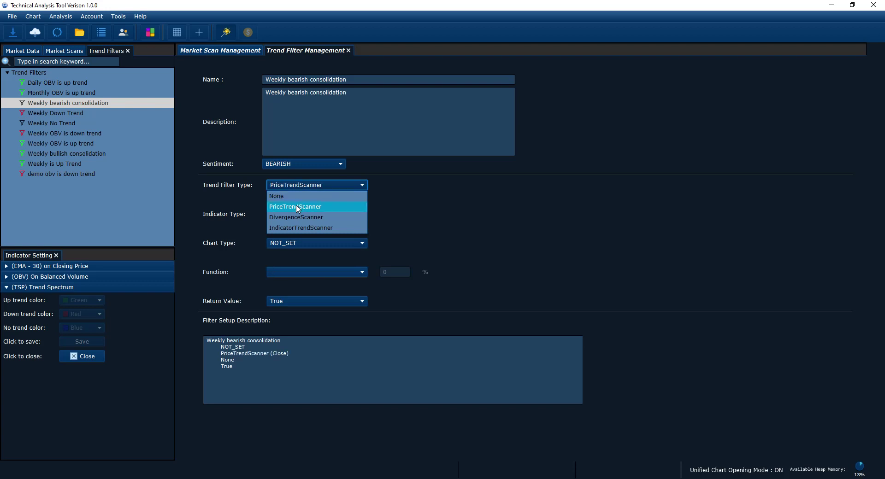
left_click(297, 207)
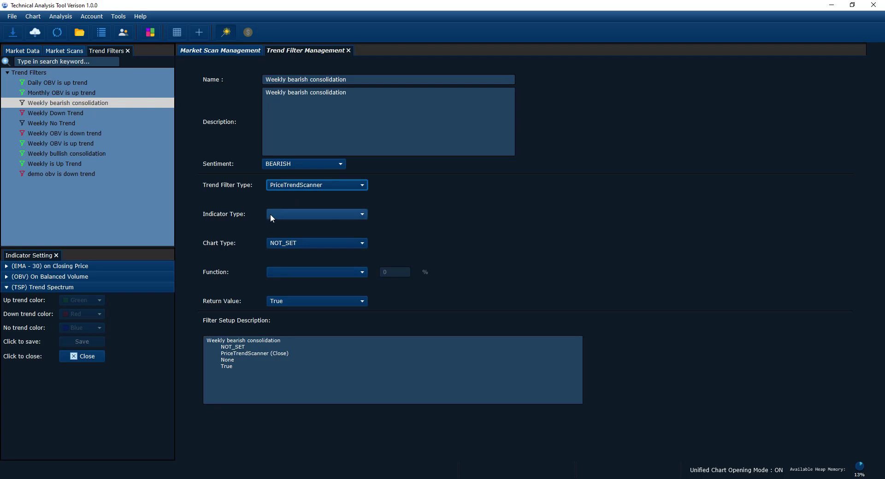
Set the weekly bearish consolidation filter's indicator type to Close and its chart type to WEEK
left_click(289, 212)
left_click(284, 223)
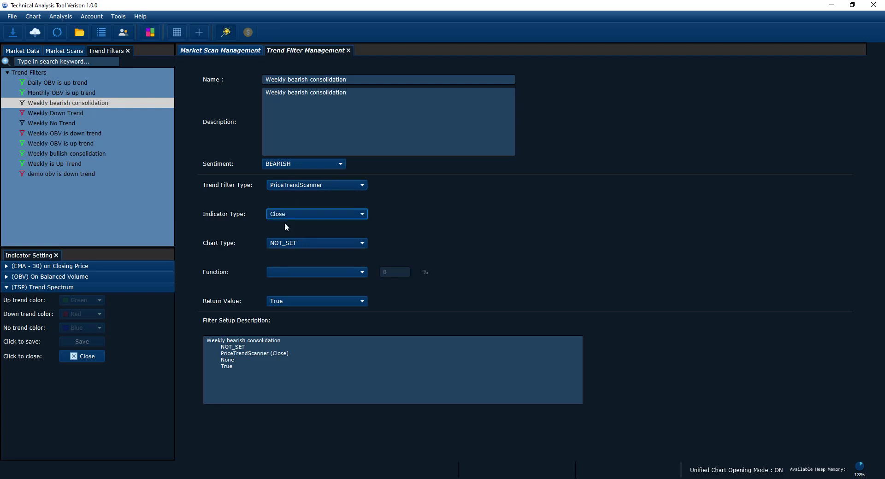
left_click(279, 244)
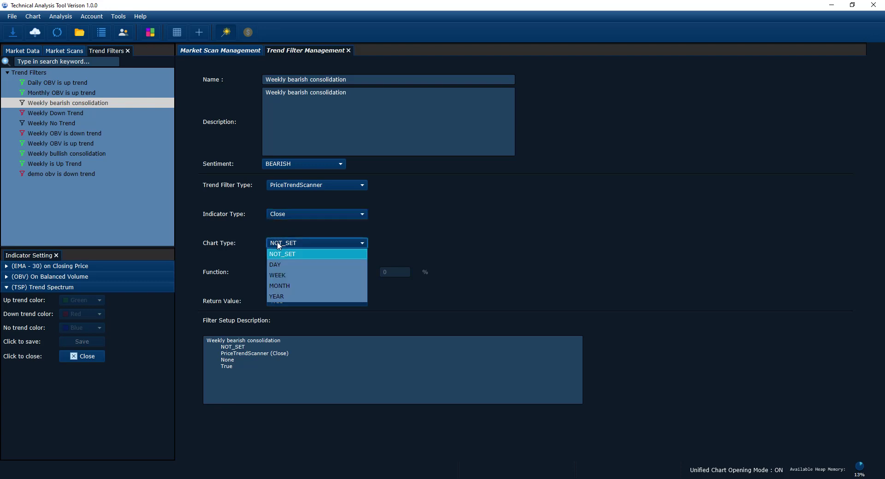
left_click(278, 276)
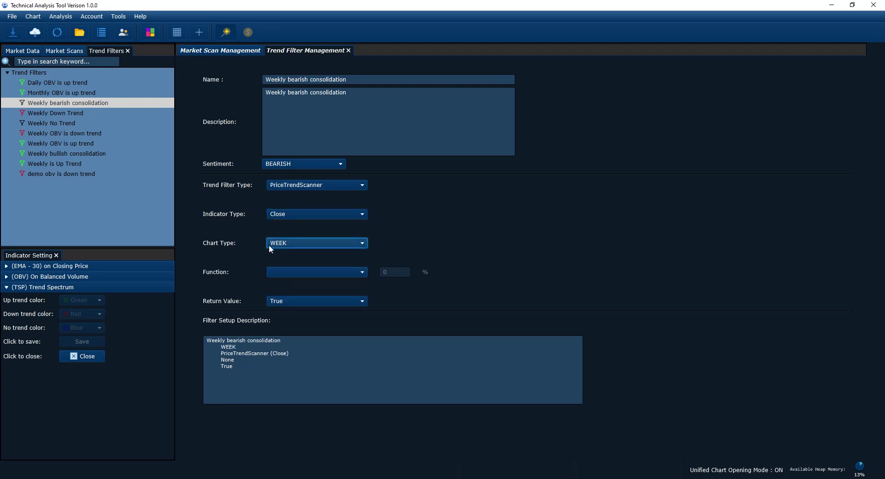
Set the filter's function to isBearishConsolidation with return value True, and commit the setup
left_click(277, 272)
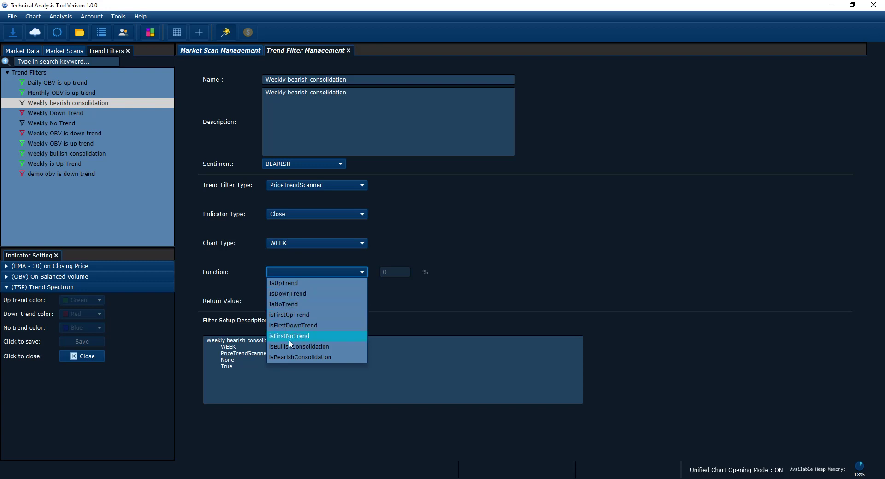
left_click(293, 358)
left_click(285, 302)
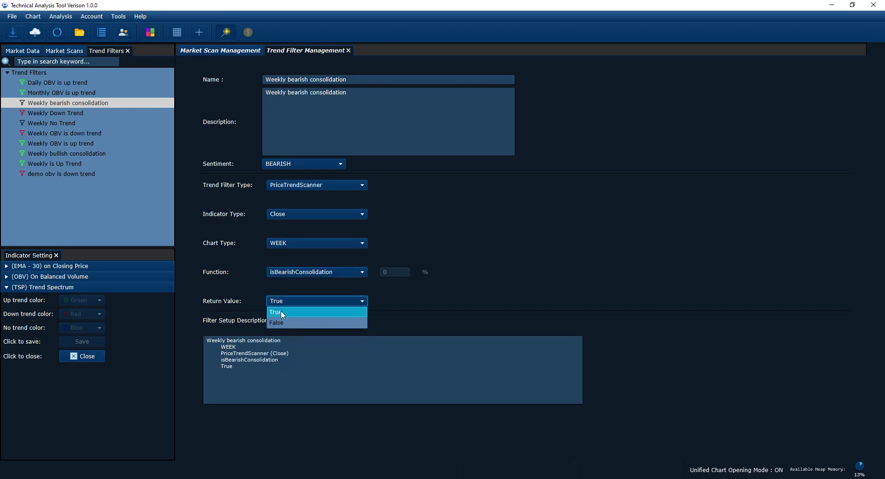
left_click(282, 313)
left_click(358, 391)
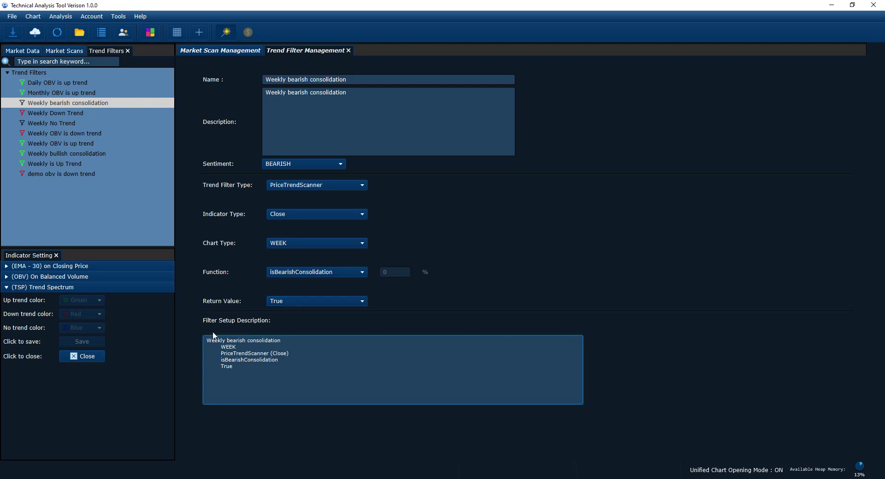
left_click(40, 221)
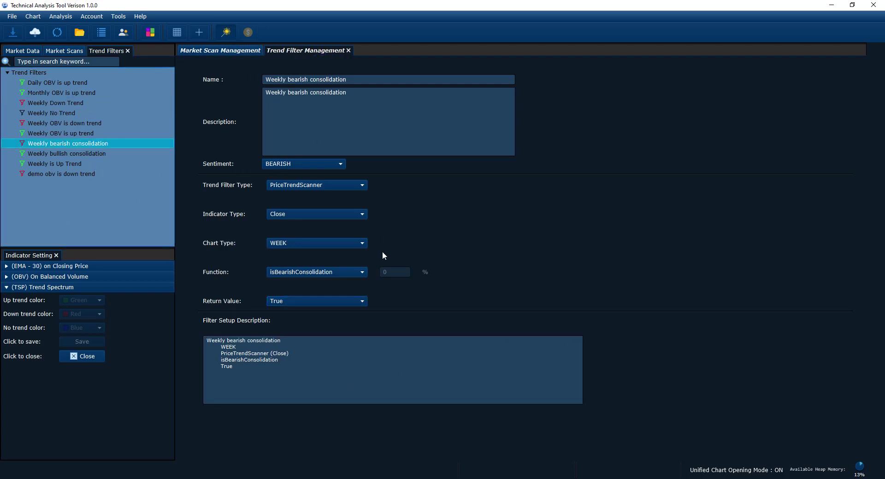
Refresh the Demo OBV is Down Trend scan's filter list and add Weekly bearish consolidation to its selected trend filters
left_click(215, 52)
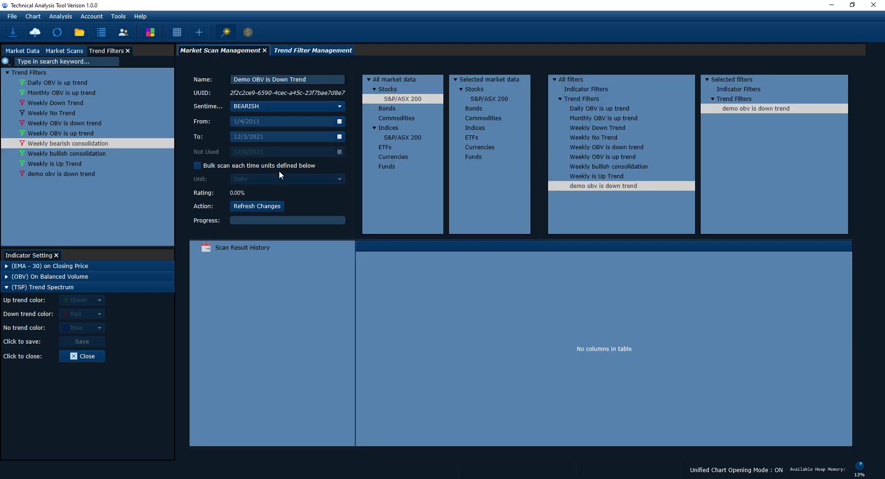
left_click(260, 206)
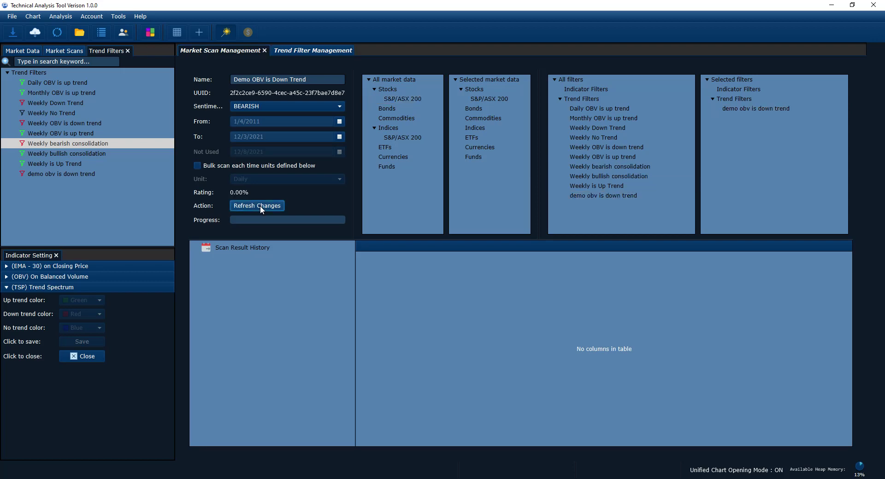
left_click(610, 166)
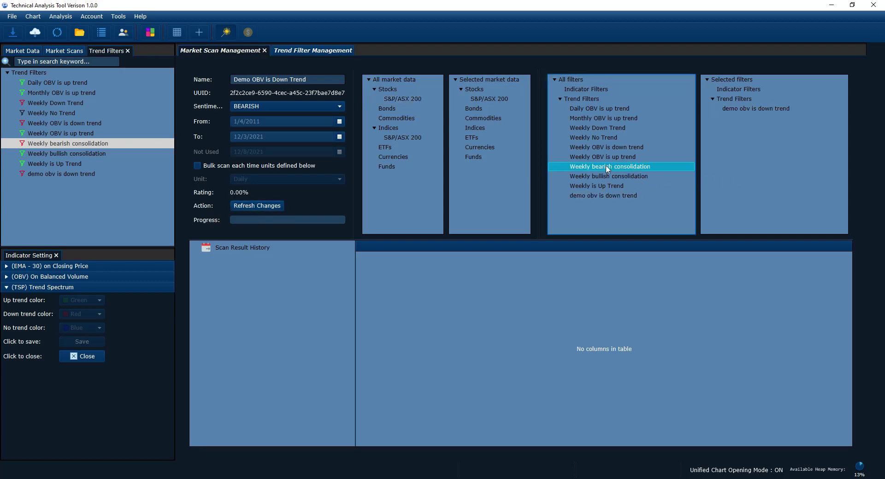
double_click(639, 169)
Open the Market Scan Control Panel and bring it into view
left_click(59, 17)
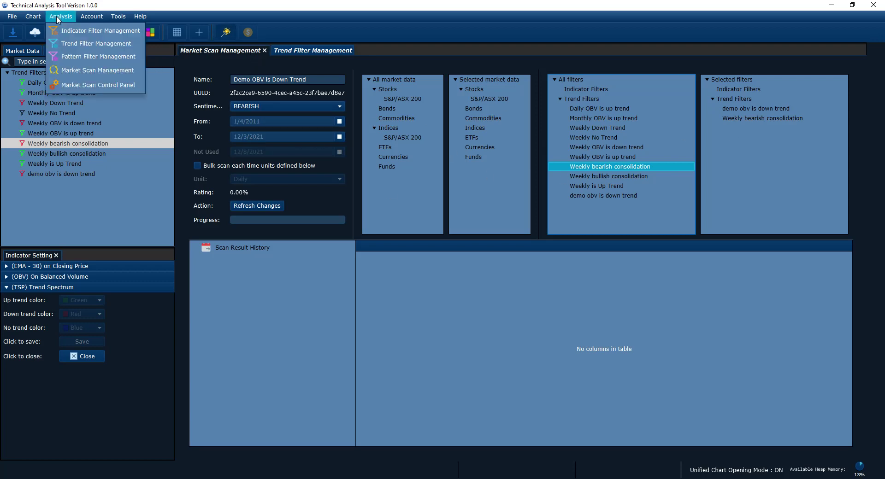
left_click(68, 86)
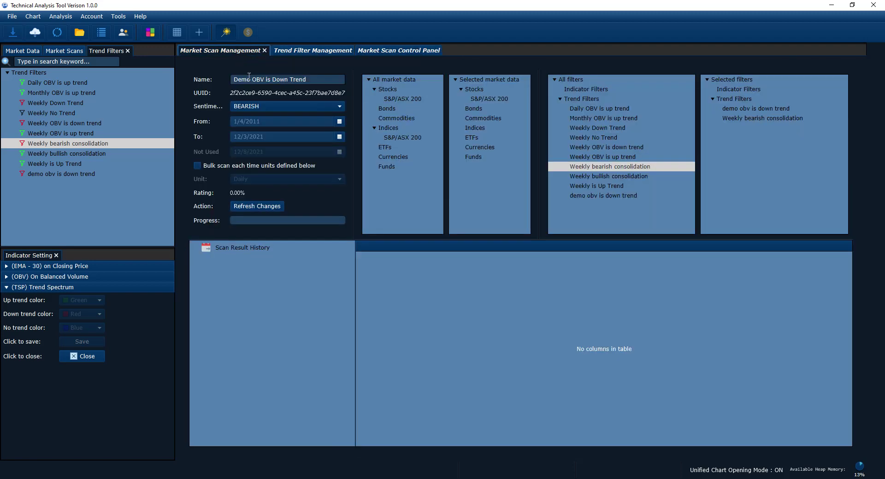
left_click(386, 52)
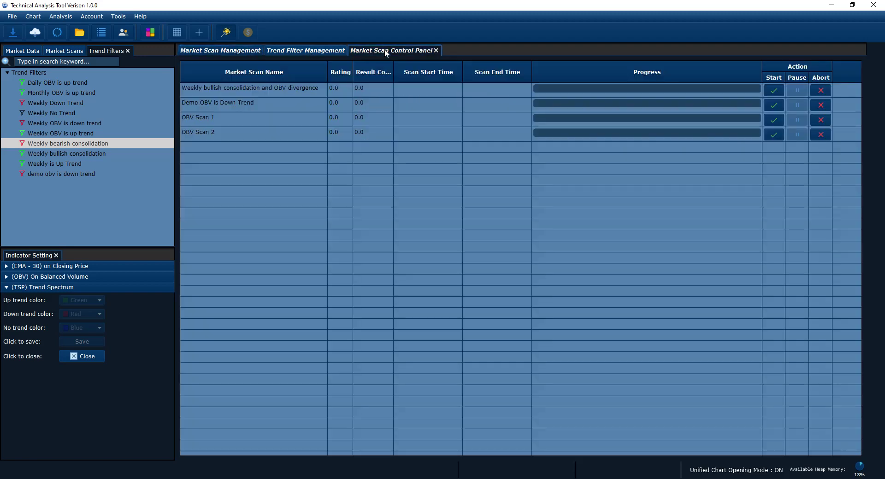
left_click(253, 103)
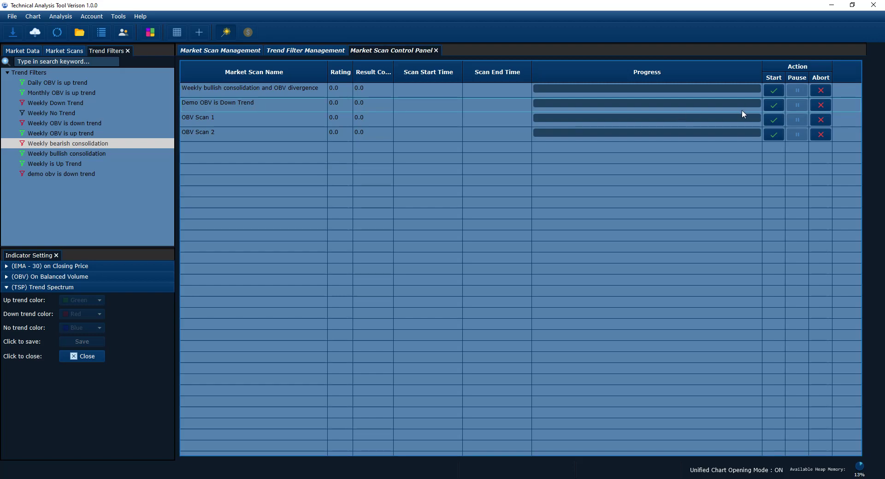
left_click(773, 106)
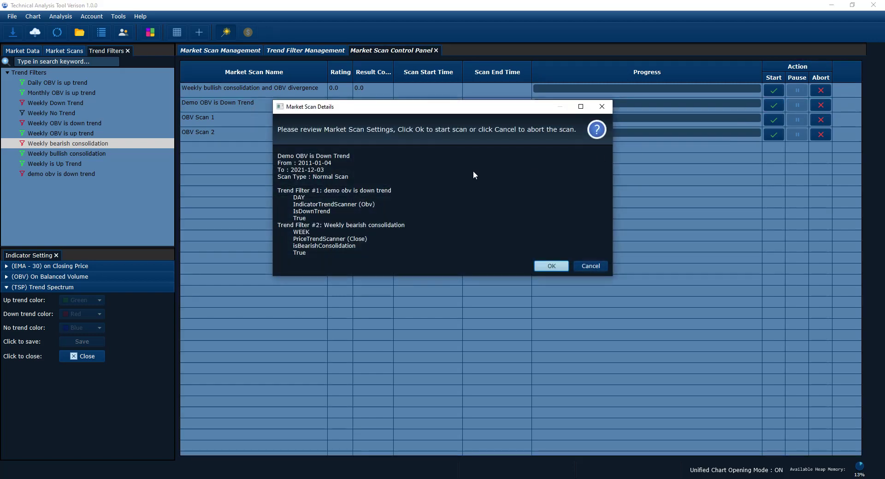
mouse_move(345, 131)
left_mouse_down()
mouse_move(350, 144)
mouse_move(358, 83)
mouse_move(355, 141)
left_mouse_up()
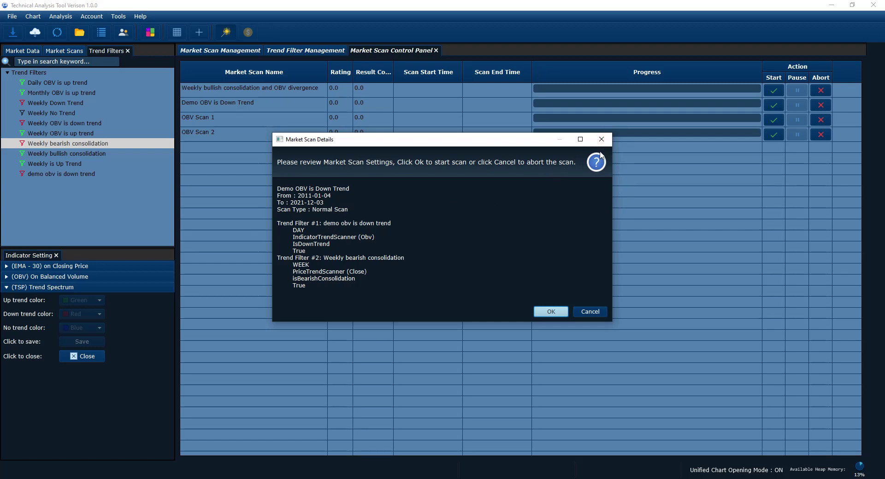
left_click(590, 313)
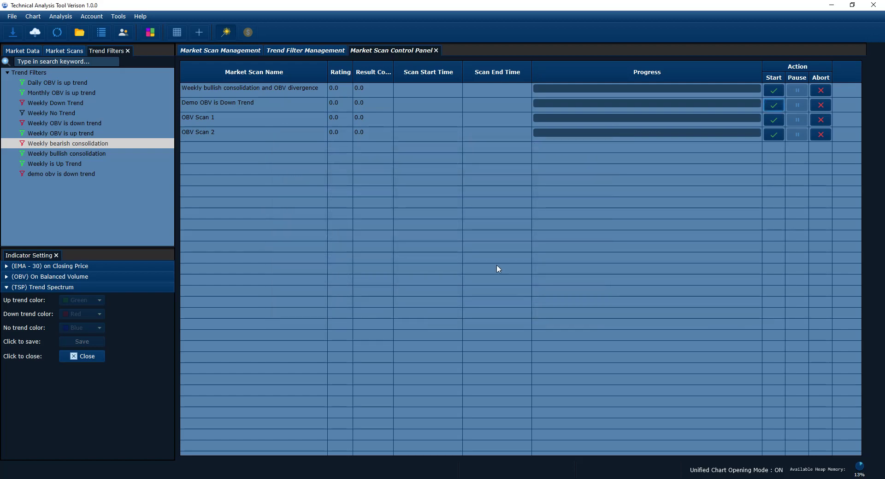
Set the chart type of the "demo obv is down trend" trend filter to WEEK
left_click(280, 51)
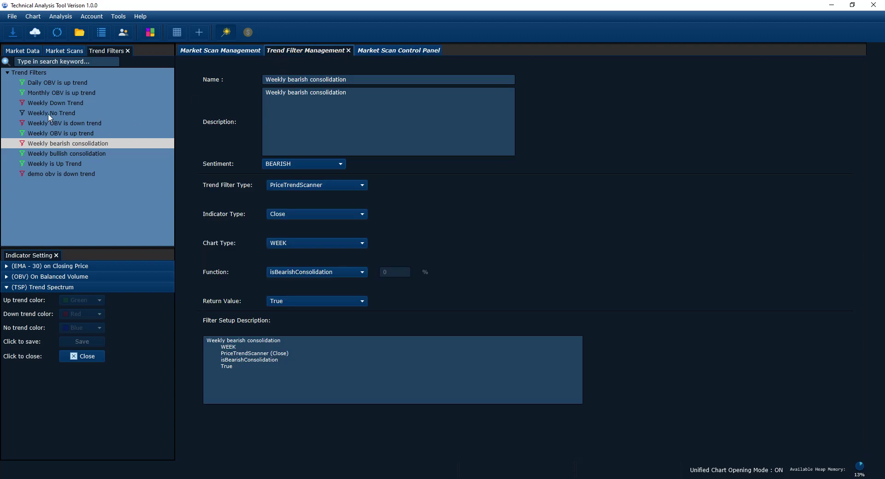
left_click(57, 173)
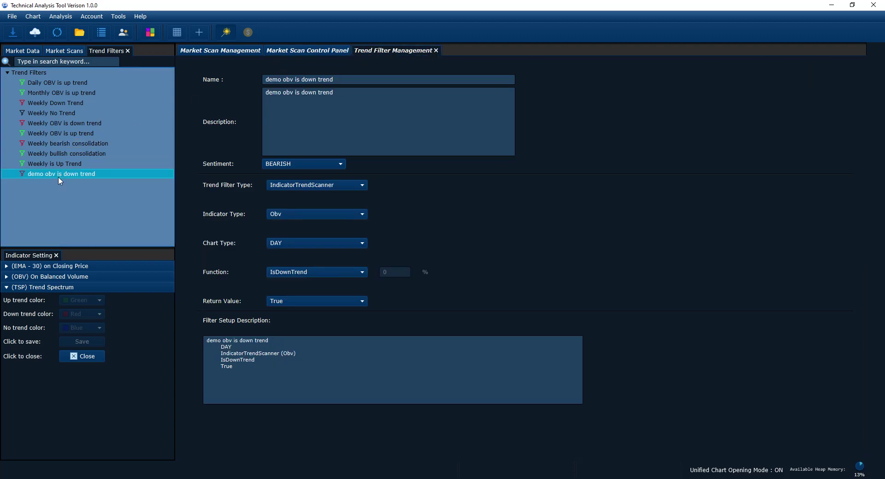
left_click(300, 245)
left_click(290, 274)
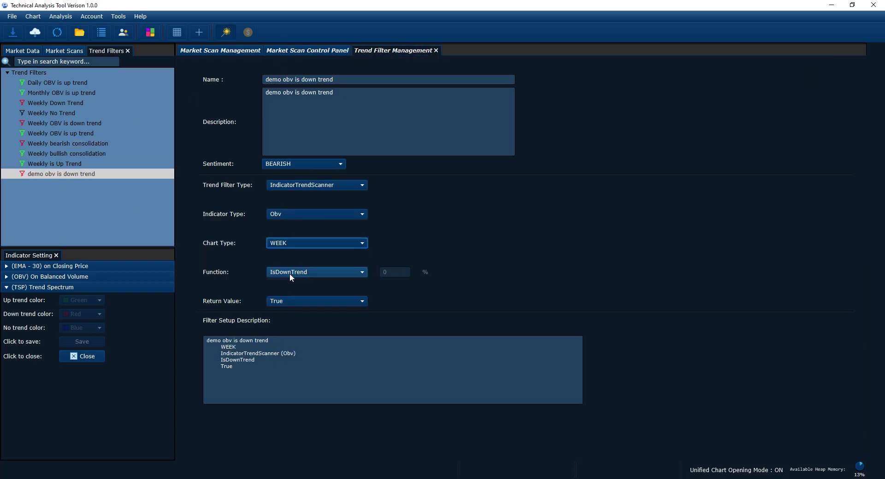
Start the Demo OBV is Down Trend market scan and confirm its settings
left_click(229, 52)
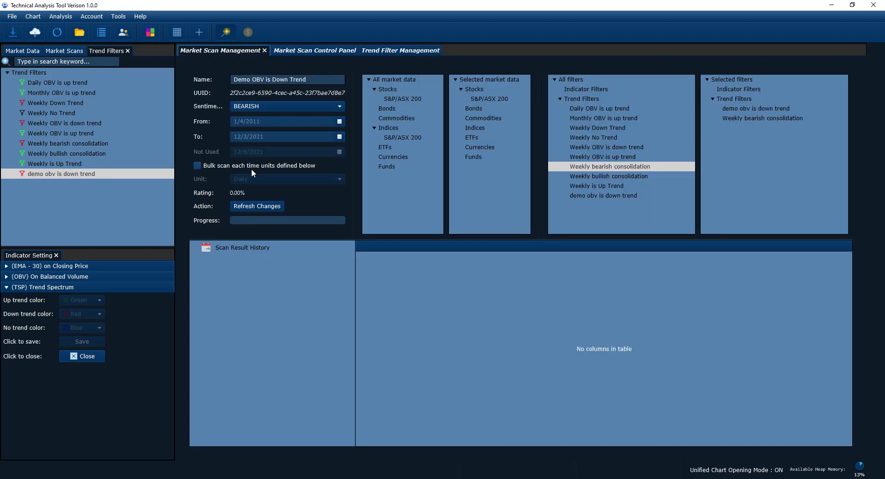
left_click(298, 52)
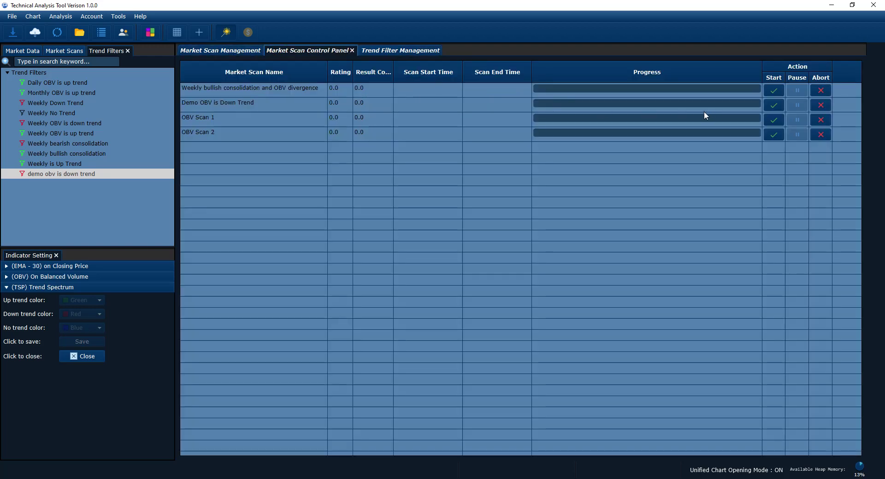
left_click(775, 106)
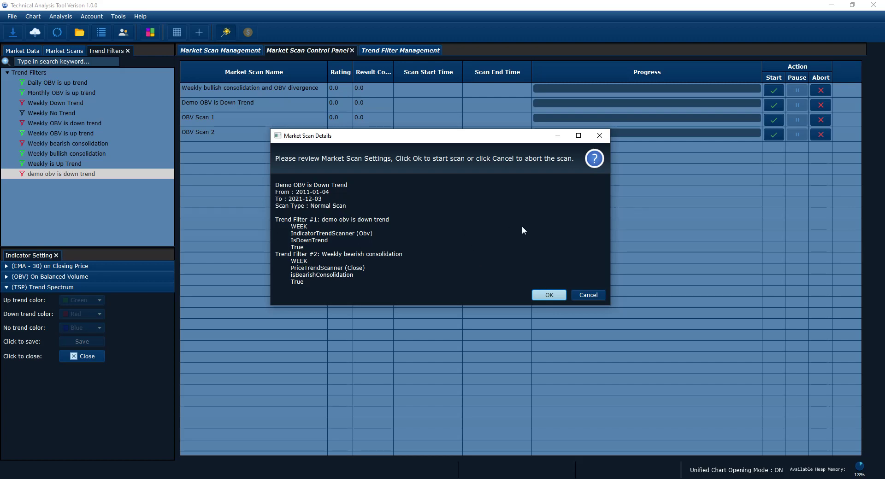
left_click(550, 295)
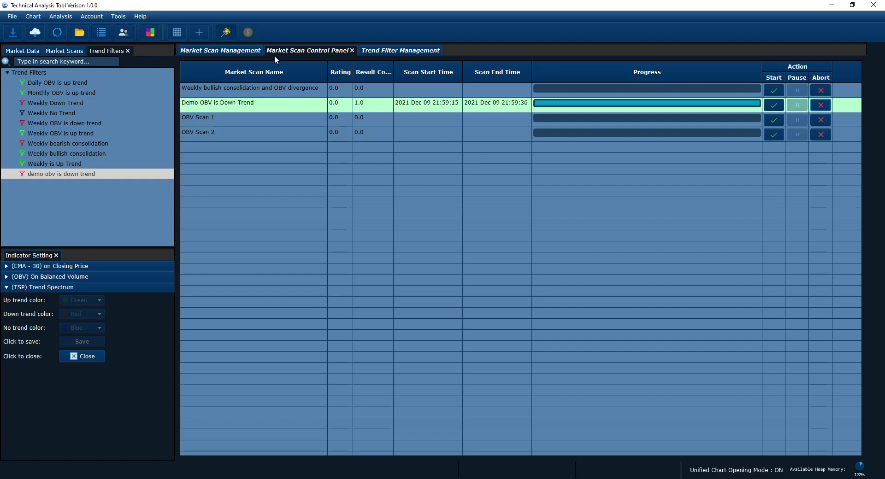
Refresh the scan result history and display the Stocks-S&P/ASX 200 result for 2021 Dec 03
left_click(236, 51)
right_click(250, 250)
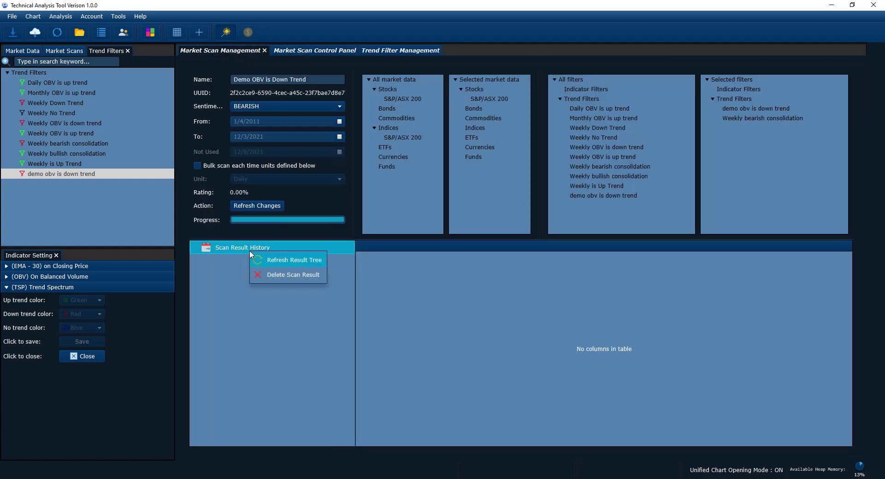
left_click(266, 261)
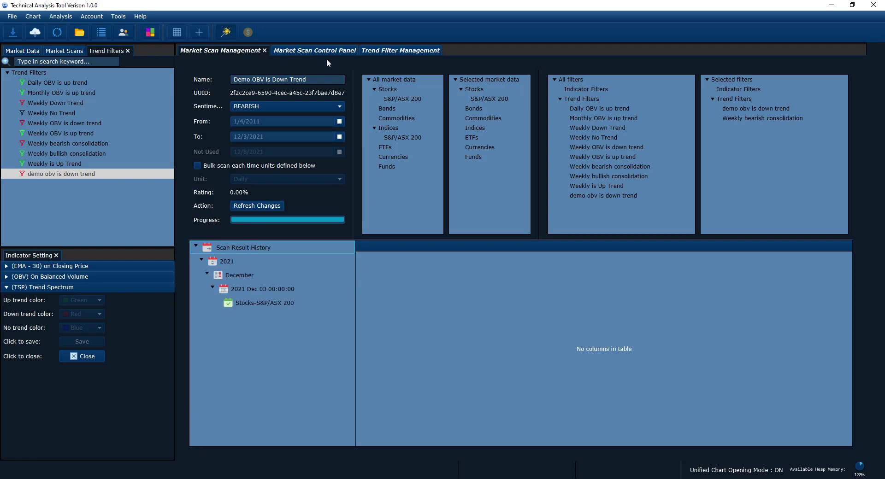
left_click(375, 51)
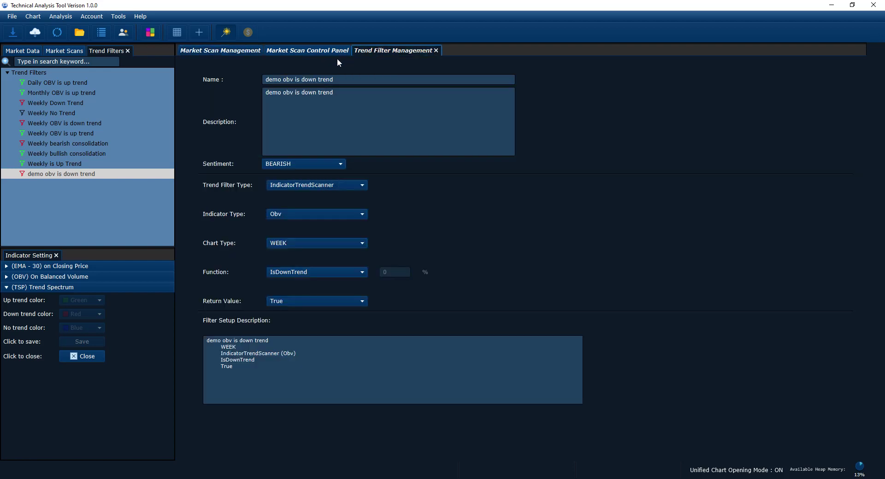
left_click(318, 51)
left_click(220, 51)
left_click(267, 304)
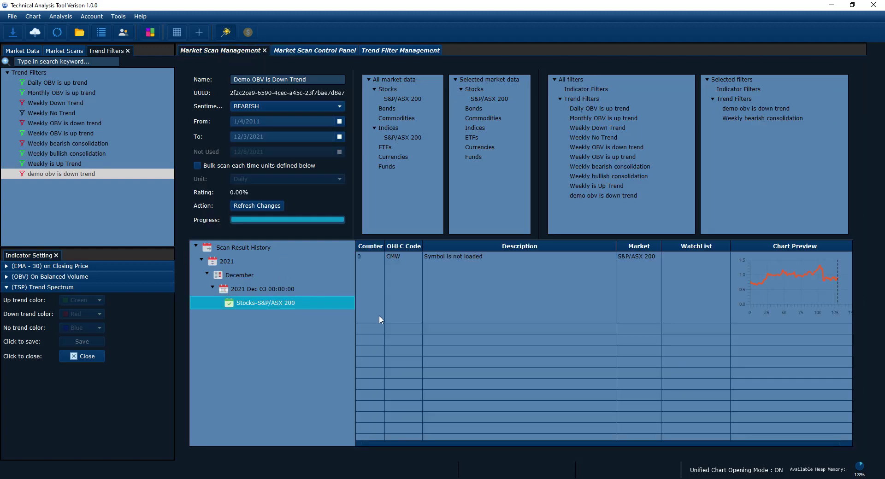
Open the CMW chart from the scan results and display its weekly prices as candlesticks
left_click(482, 305)
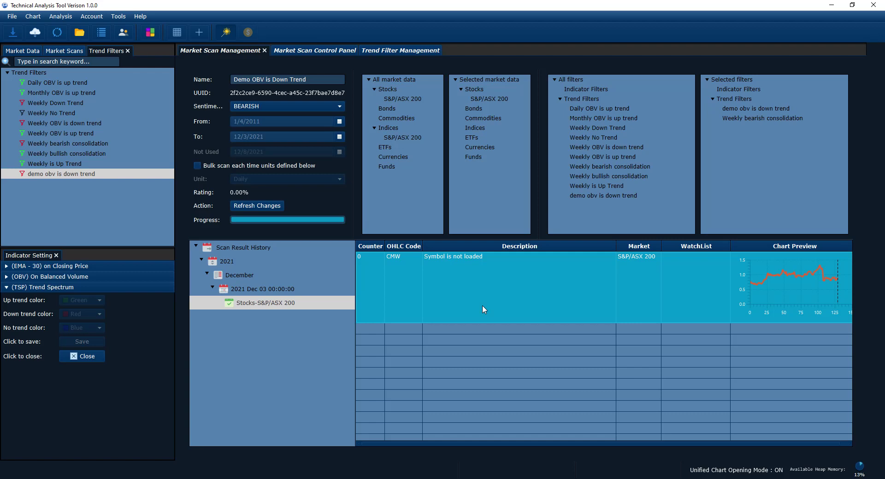
double_click(481, 305)
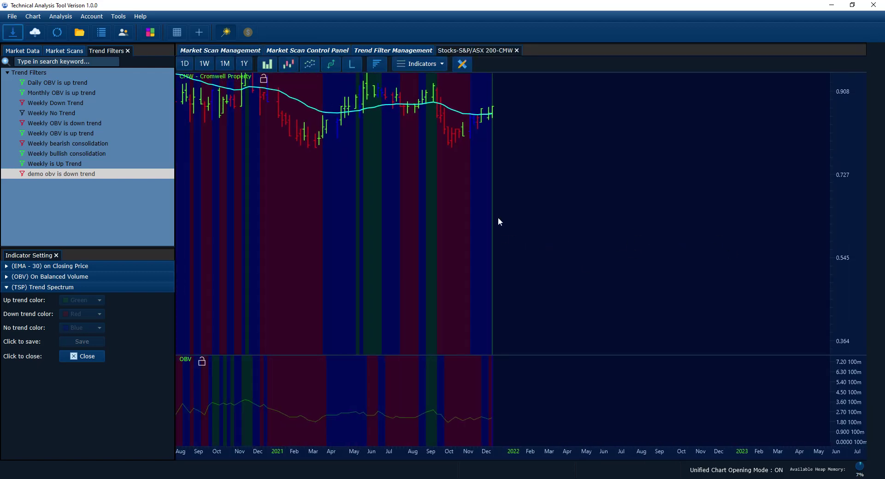
left_click_drag(350, 181, 706, 244)
scroll(651, 243, "up", 3)
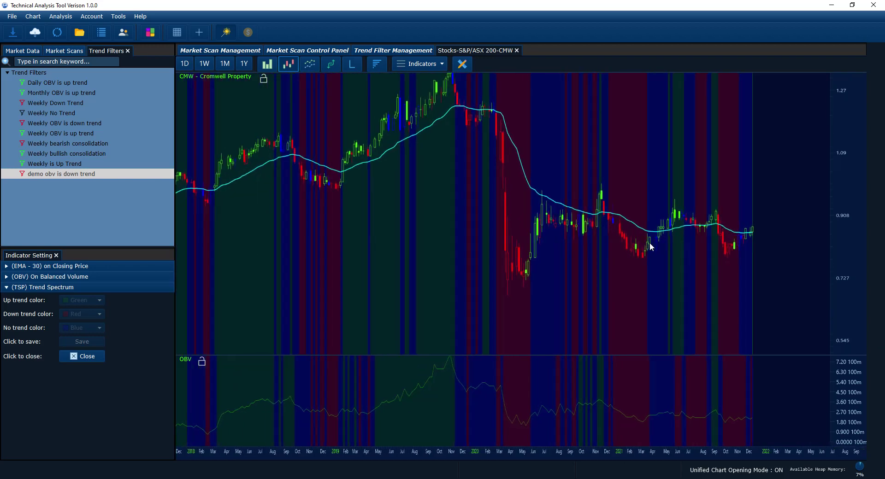
Turn on the crosshair and inspect the OHLC details of the latest weekly candles on the CMW chart
left_click(206, 34)
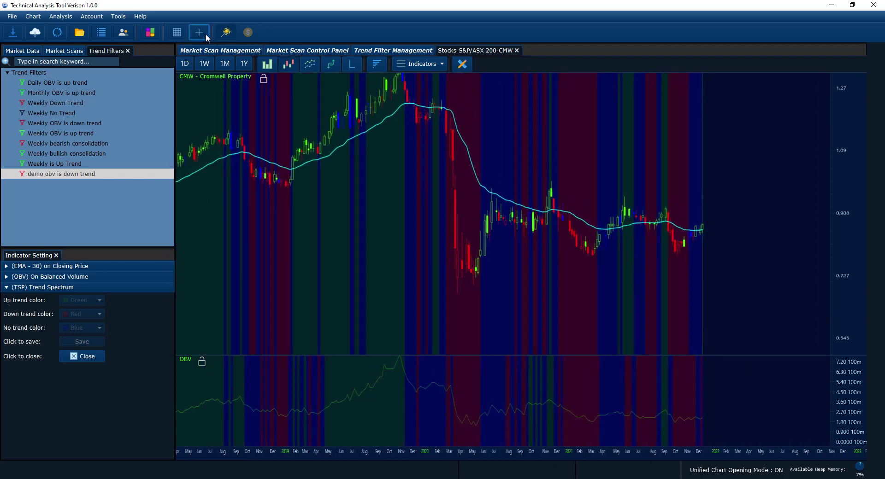
scroll(705, 231, "up", 1)
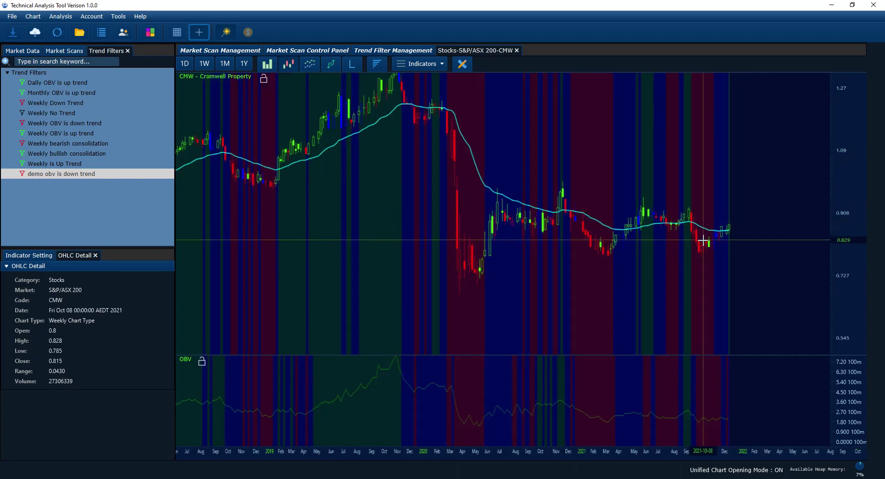
scroll(713, 224, "up", 2)
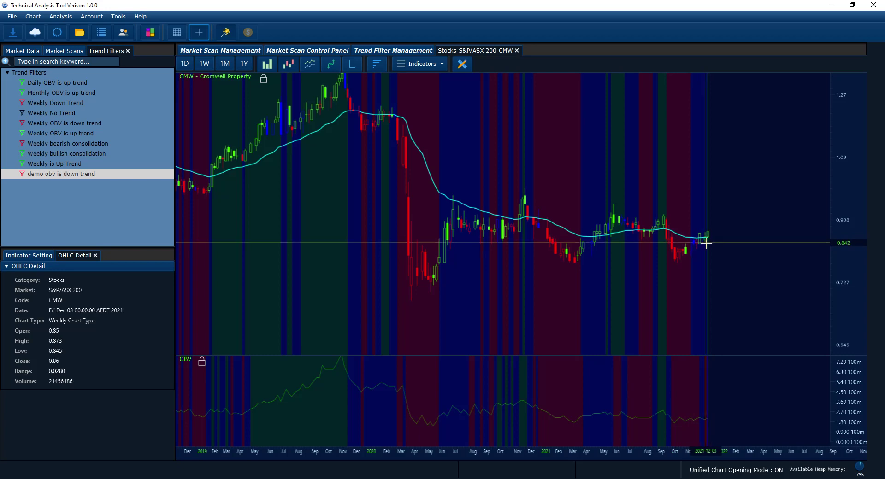
Show the drawing tools and draw an arrow pointing down to the latest candles on the CMW price chart
left_click(463, 65)
left_click(868, 203)
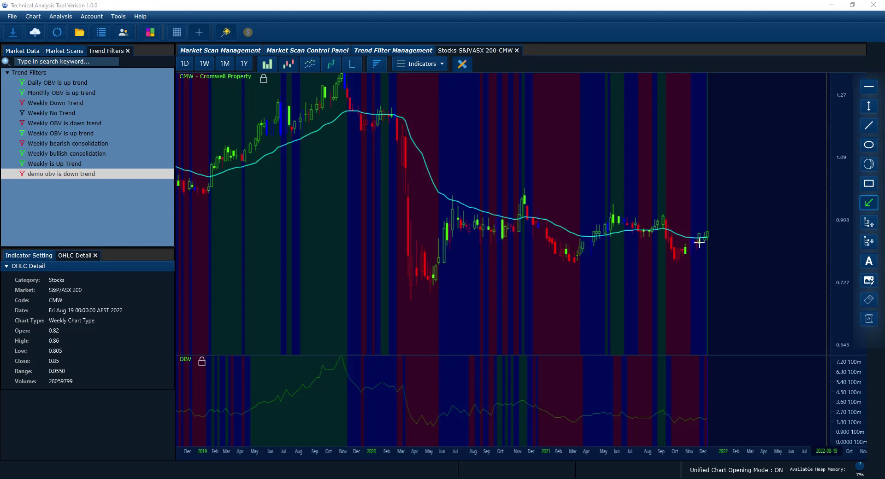
left_click_drag(703, 240, 604, 181)
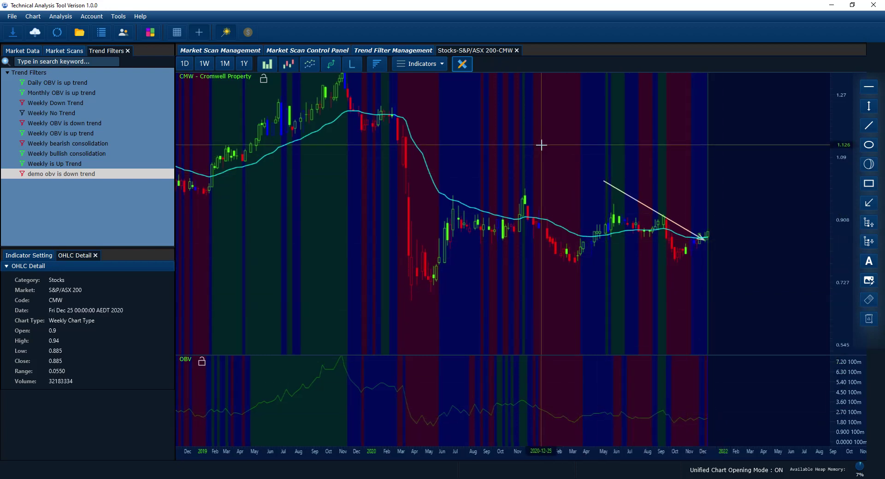
Draw two converging trend lines on the CMW chart, one falling along the highs since mid-2020 and one rising along the lows
left_click_drag(539, 145, 553, 144)
left_click(868, 125)
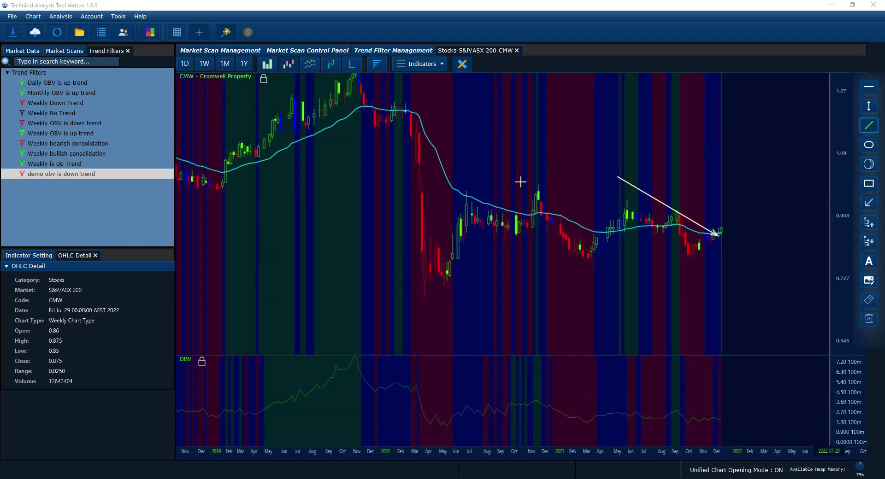
left_click_drag(464, 170, 755, 226)
left_click(868, 125)
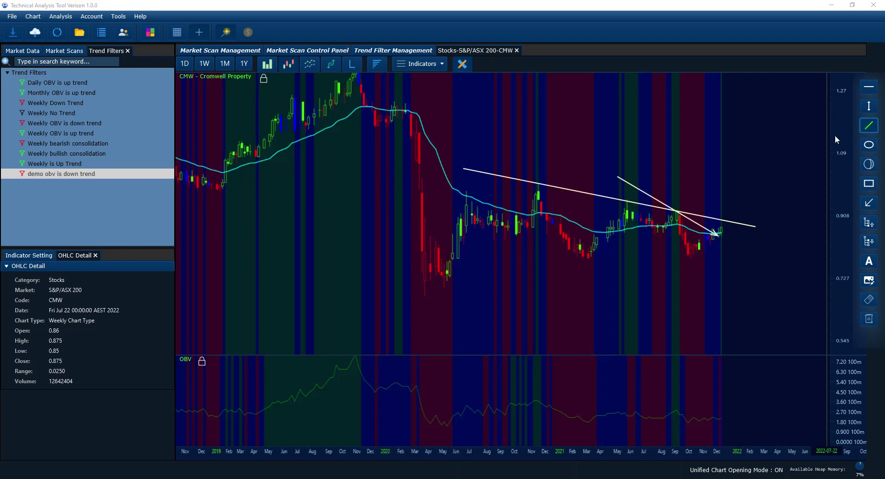
left_click_drag(427, 296, 762, 244)
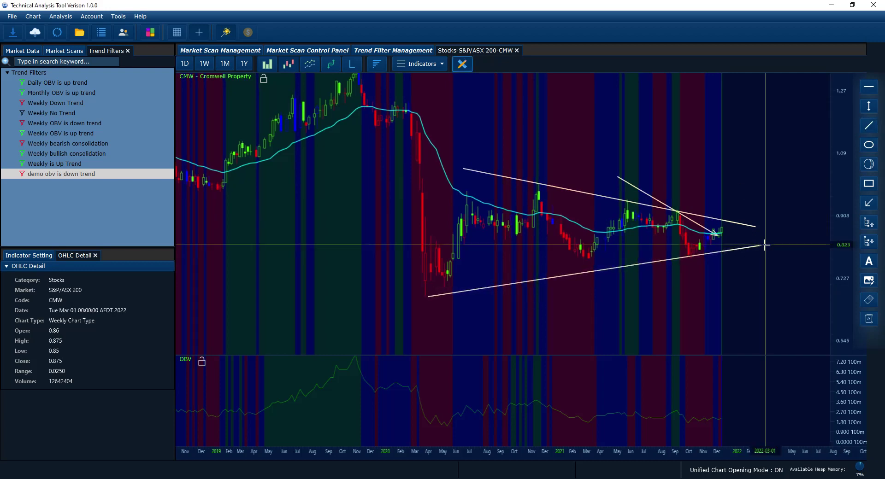
scroll(764, 249, "down", 1)
scroll(817, 227, "down", 2)
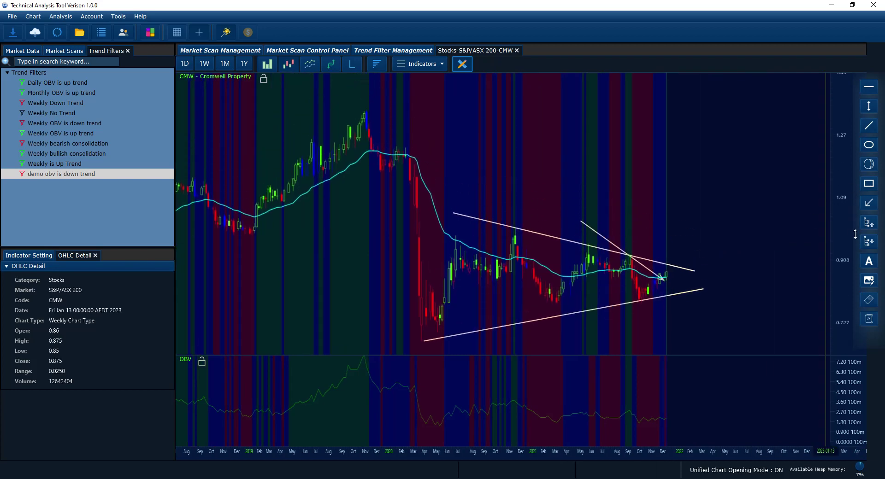
left_click_drag(811, 229, 705, 242)
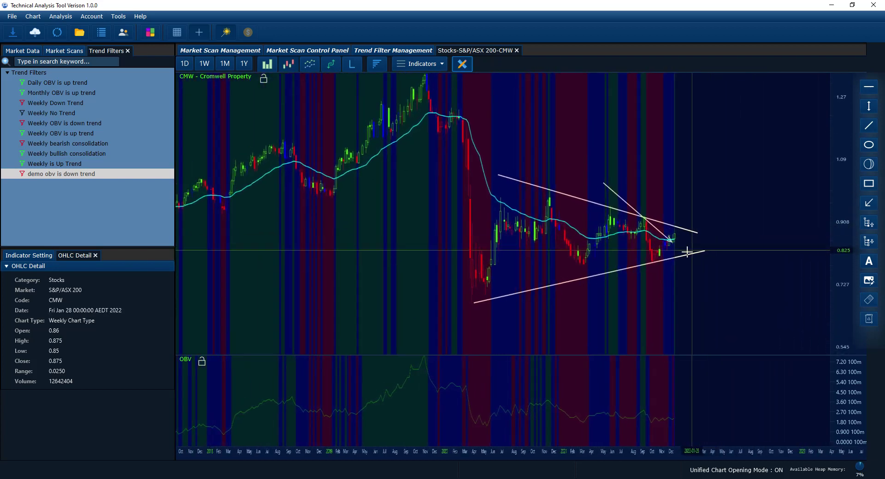
scroll(715, 247, "up", 1)
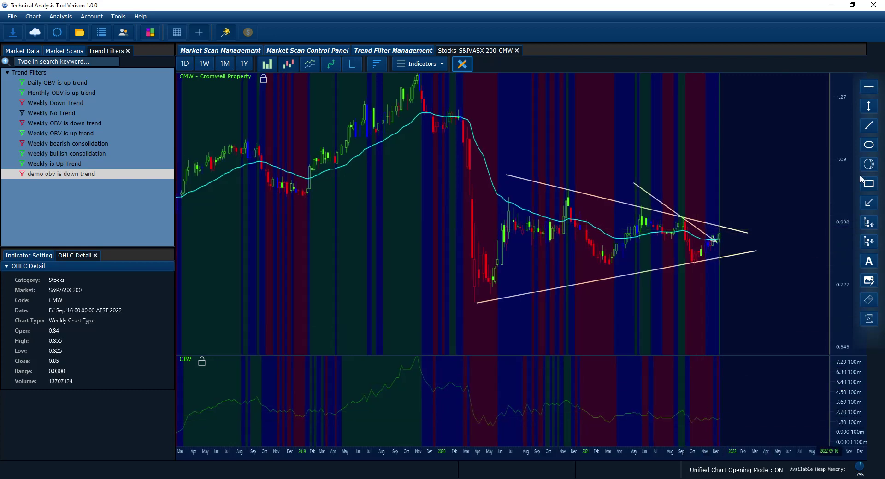
Draw a nearly horizontal arrow along the latest OBV readings in the CMW chart's indicator pane
left_click(869, 202)
left_click_drag(717, 416, 668, 420)
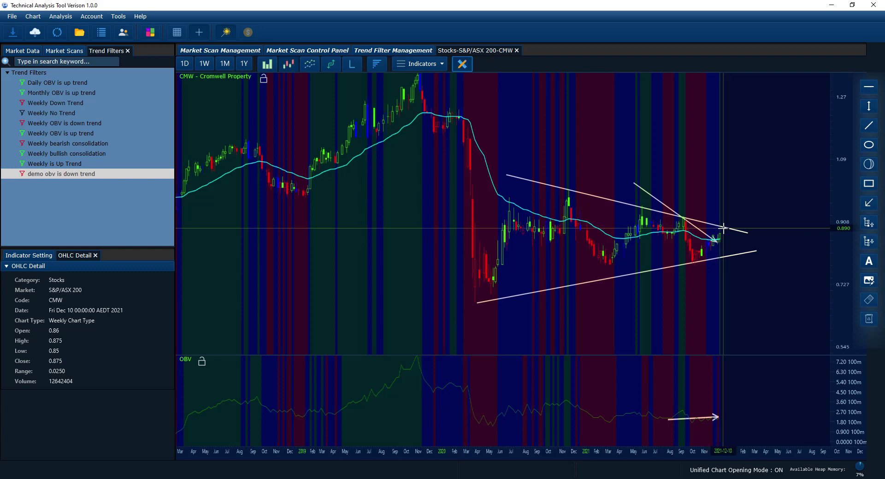
scroll(760, 218, "down", 3)
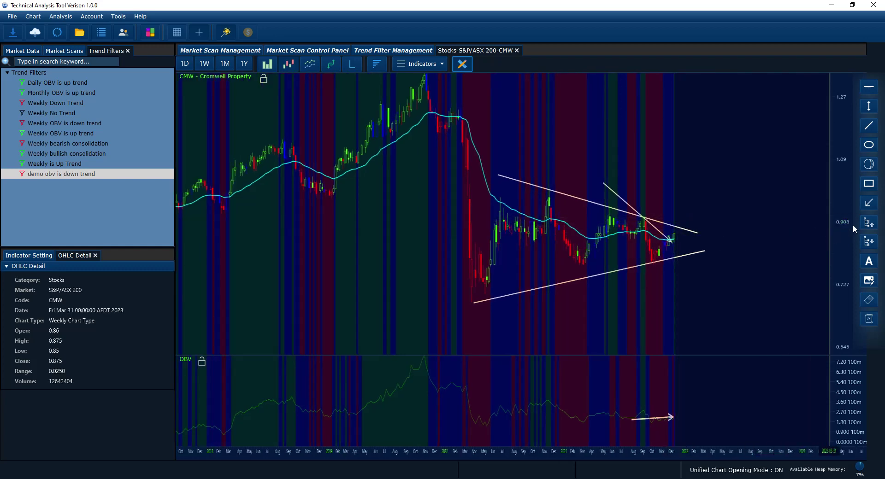
scroll(692, 306, "left", 5)
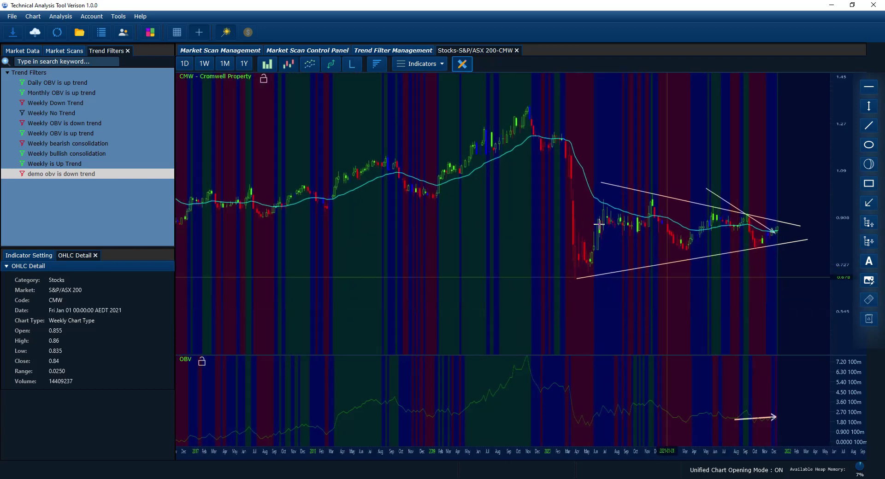
Close the CMW chart and the trend filter settings, and return to the Demo OBV is Down Trend scan setup
left_click(516, 50)
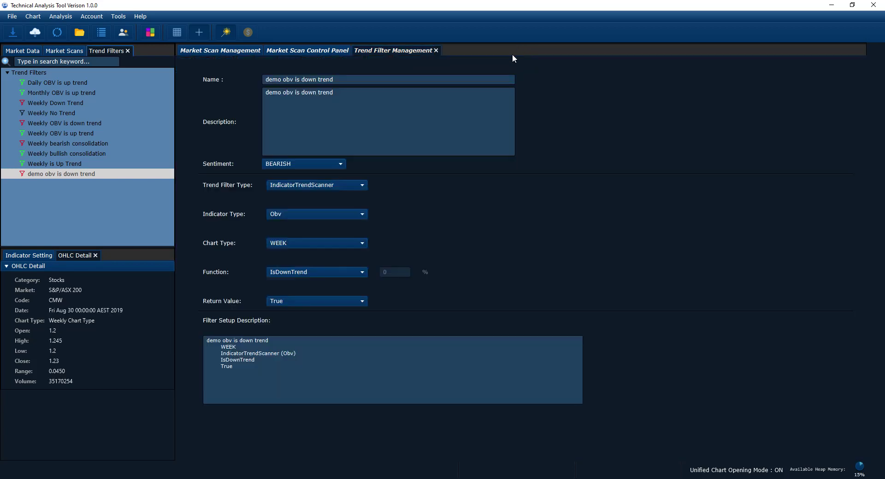
left_click(435, 51)
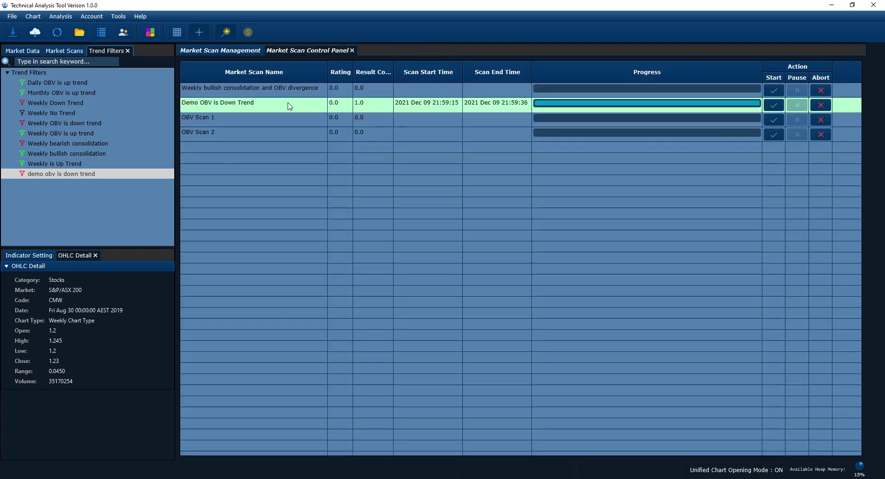
left_click(219, 51)
Set the scan's end date to 11/5/2021 and apply the change
left_click(339, 136)
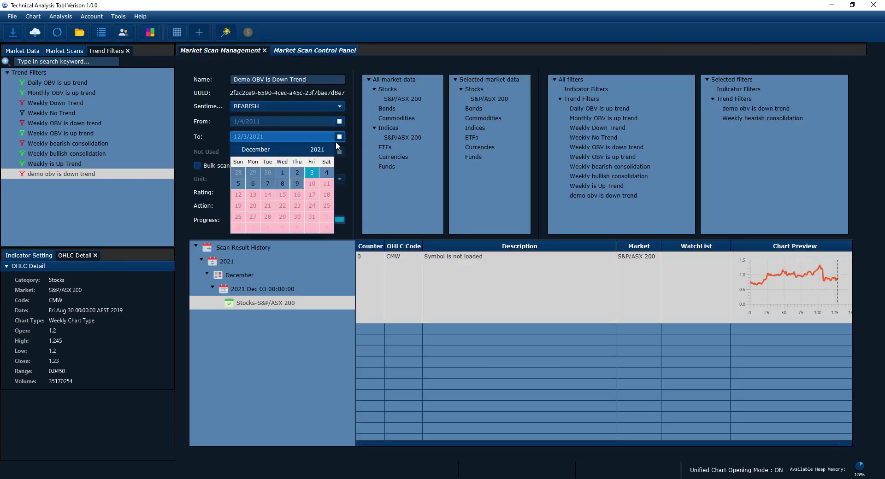
left_click(305, 153)
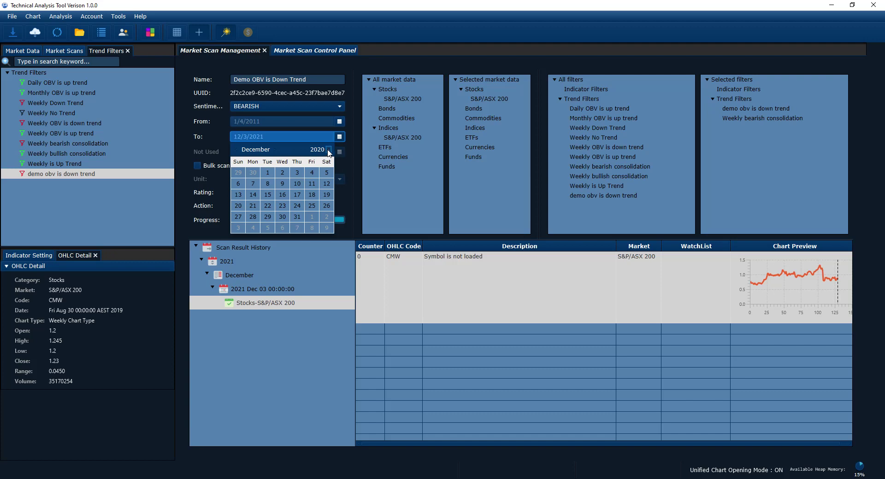
left_click(328, 150)
left_click(237, 150)
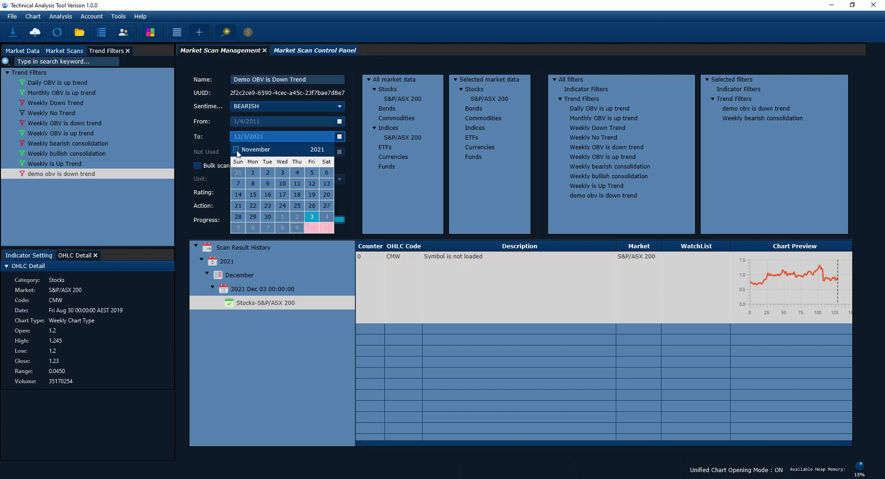
left_click(312, 172)
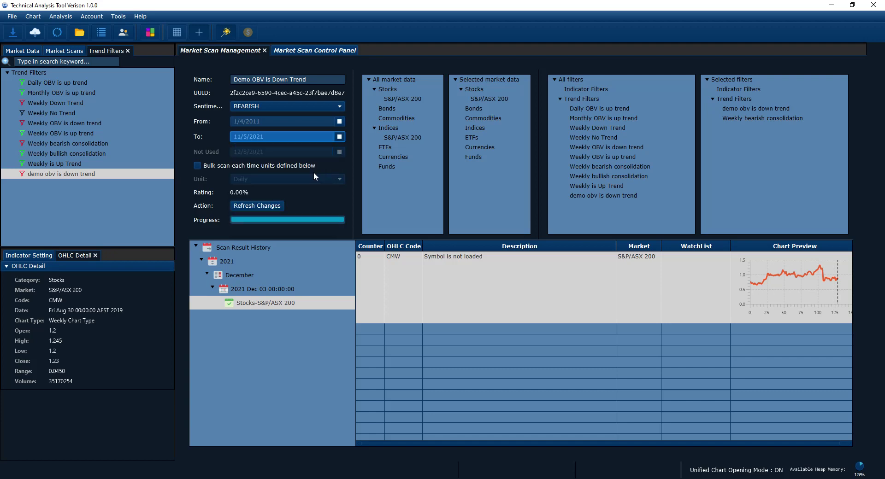
left_click(267, 205)
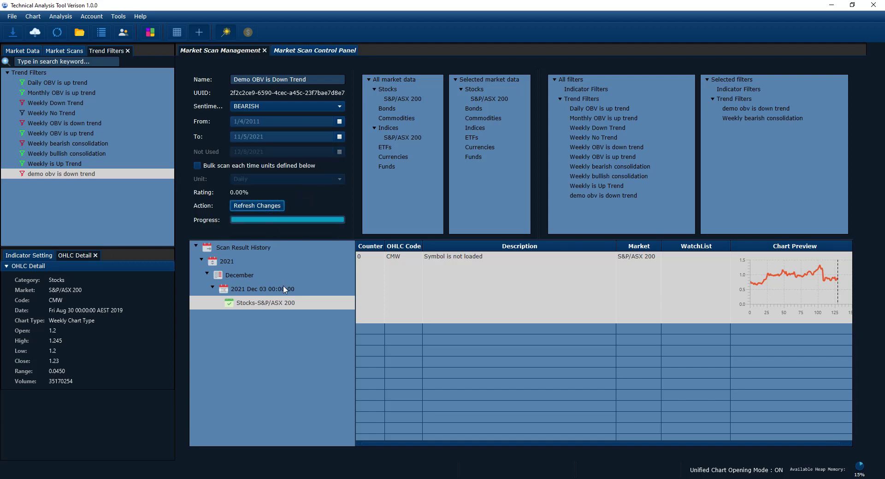
Run the Demo OBV is Down Trend scan with the reviewed settings
left_click(345, 51)
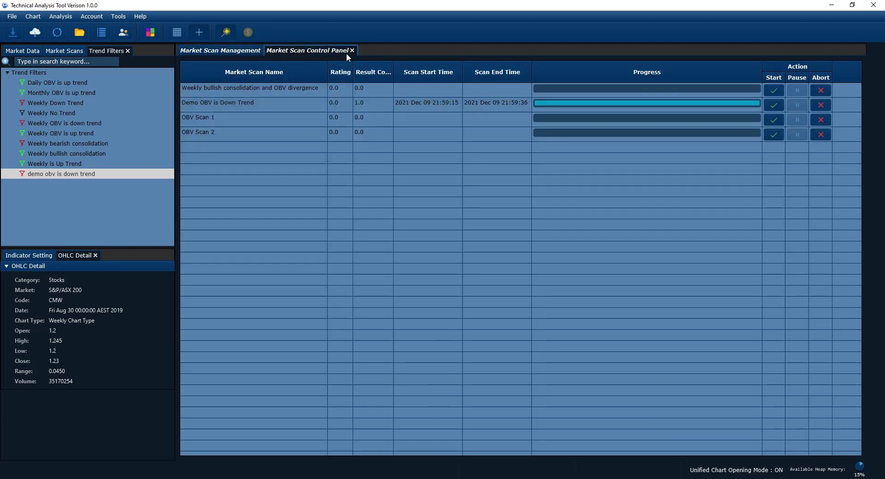
left_click(776, 105)
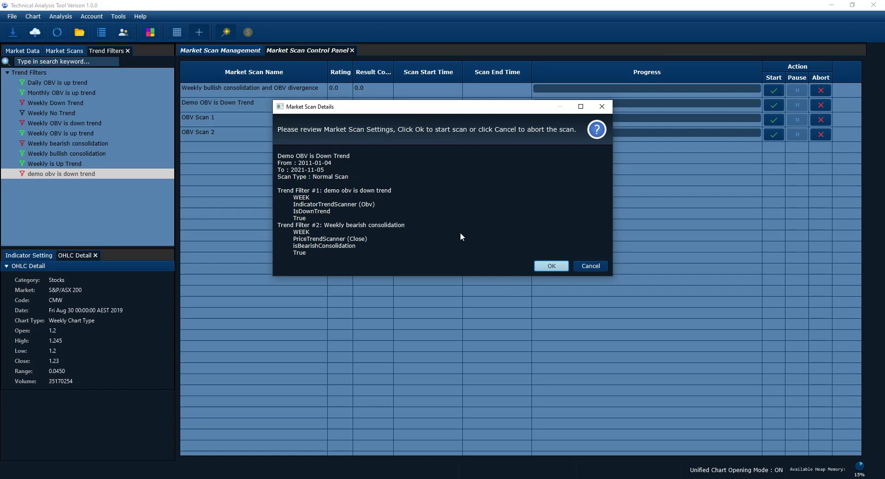
left_click(550, 267)
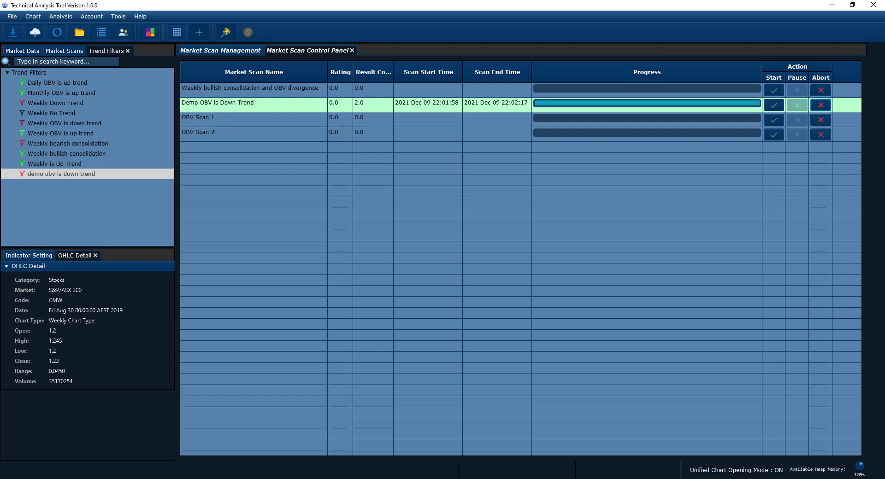
Update the scan result history and display the S&P/ASX 200 results for 2021 Nov 05
left_click(228, 52)
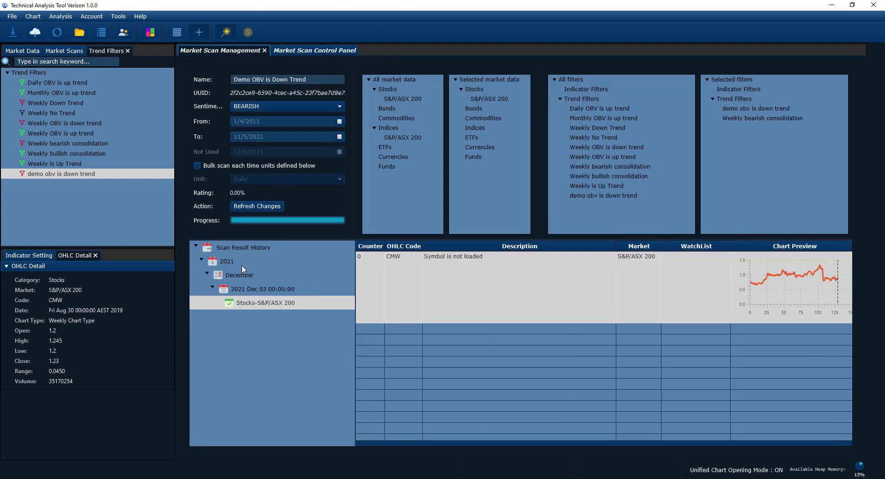
left_click(245, 247)
left_click(245, 285)
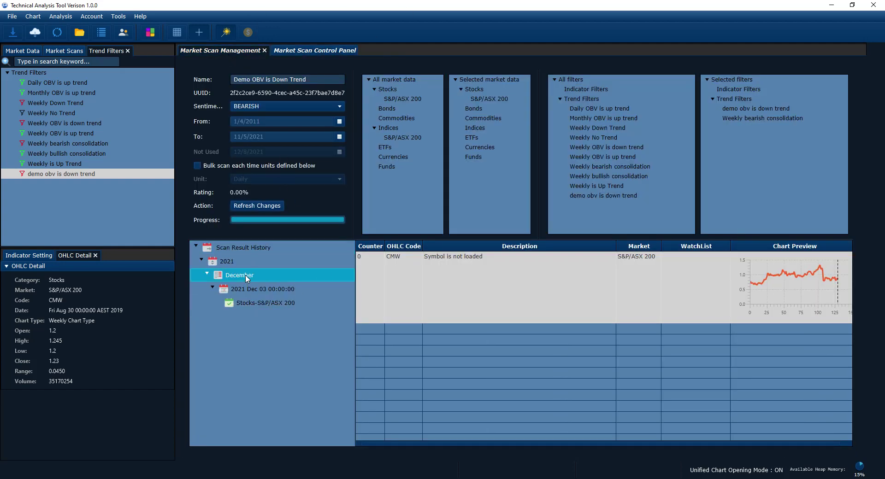
right_click(244, 286)
left_click(273, 298)
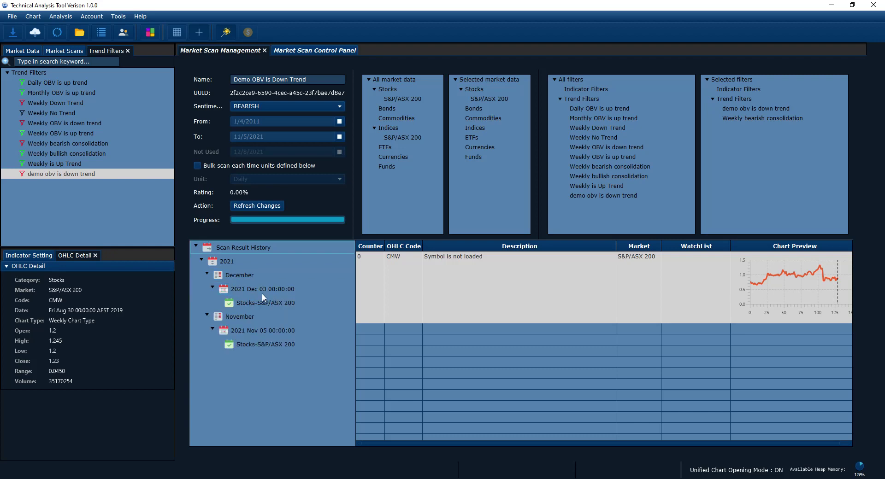
right_click(273, 288)
left_click(288, 298)
left_click(277, 343)
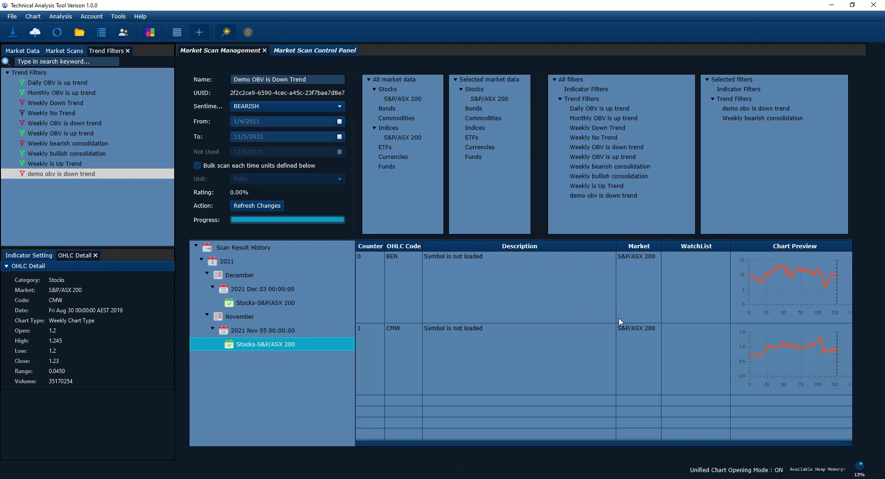
Compare the S&P/ASX 200 scan results of 2021 Dec 03 with those of 2021 Nov 05
left_click(618, 353)
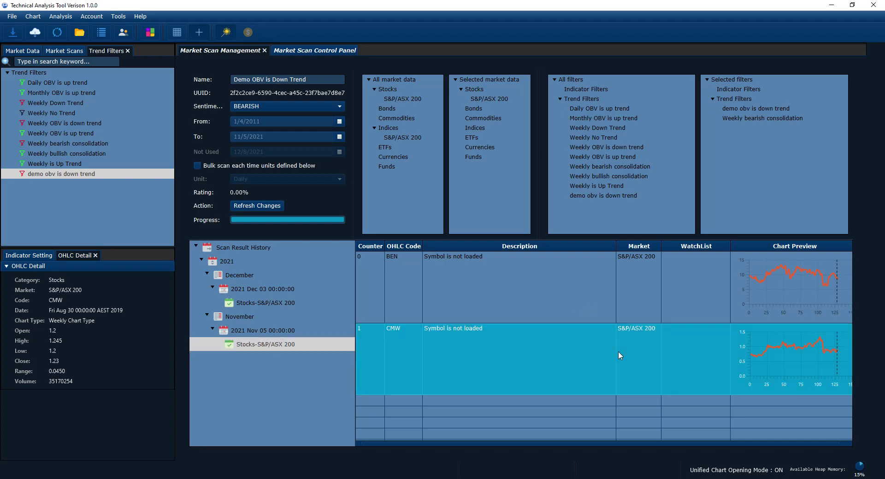
left_click(272, 298)
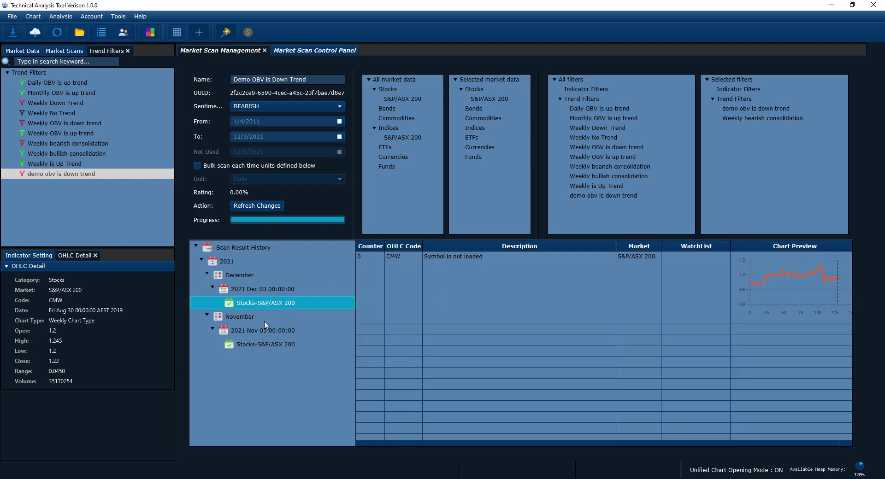
left_click(263, 345)
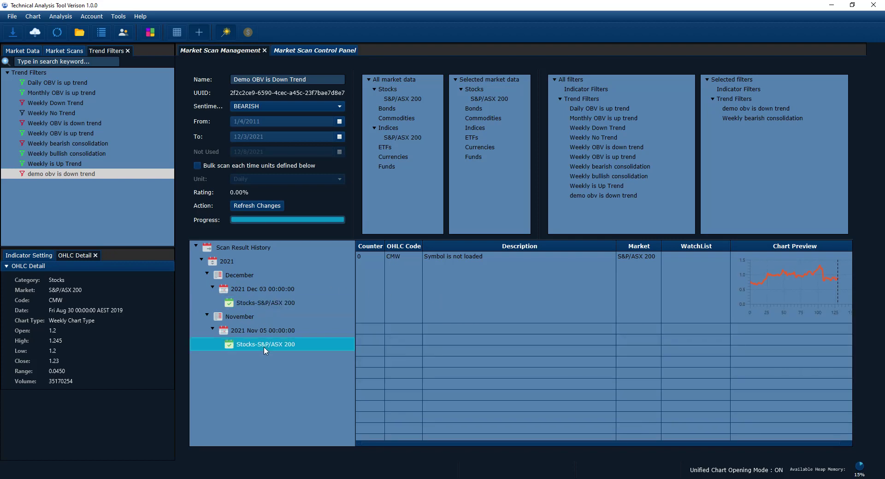
Open the BEN chart from the 2021 Nov 05 results and display its weekly prices as candlesticks
left_click(554, 286)
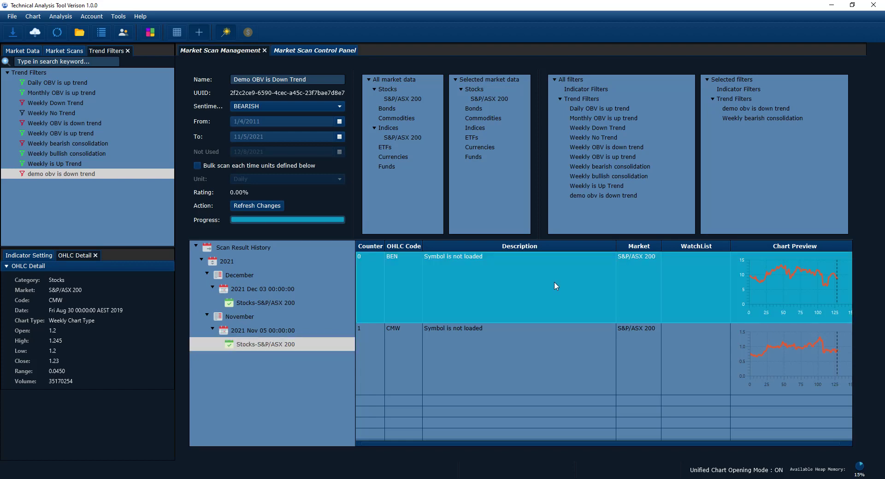
double_click(554, 282)
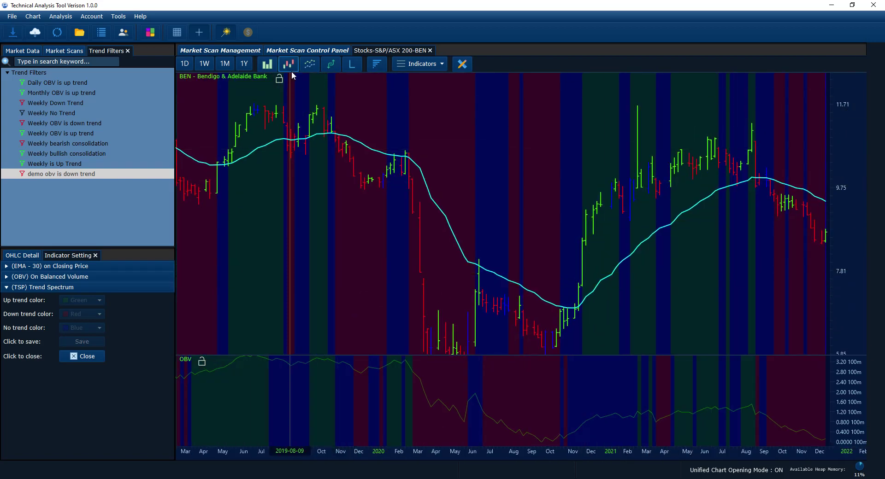
scroll(391, 147, "down", 5)
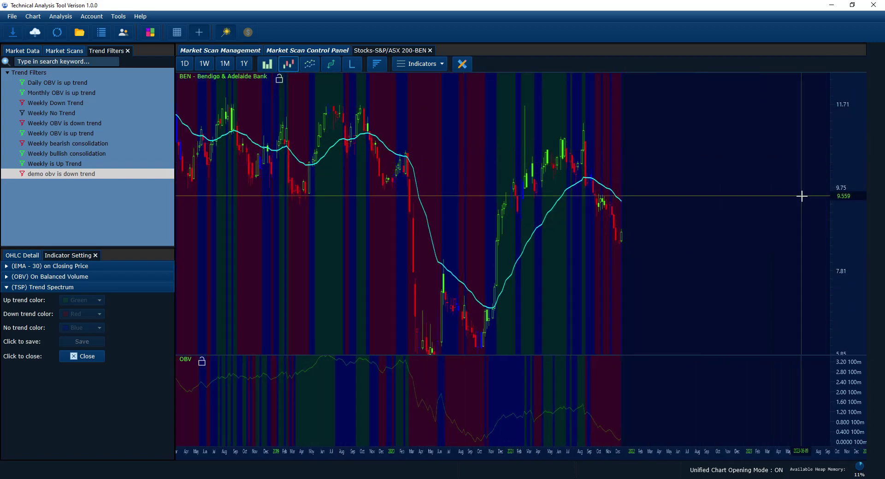
Examine the BEN weekly price trend and OBV around October and November 2021 and over the earlier years
left_click_drag(347, 255, 405, 225)
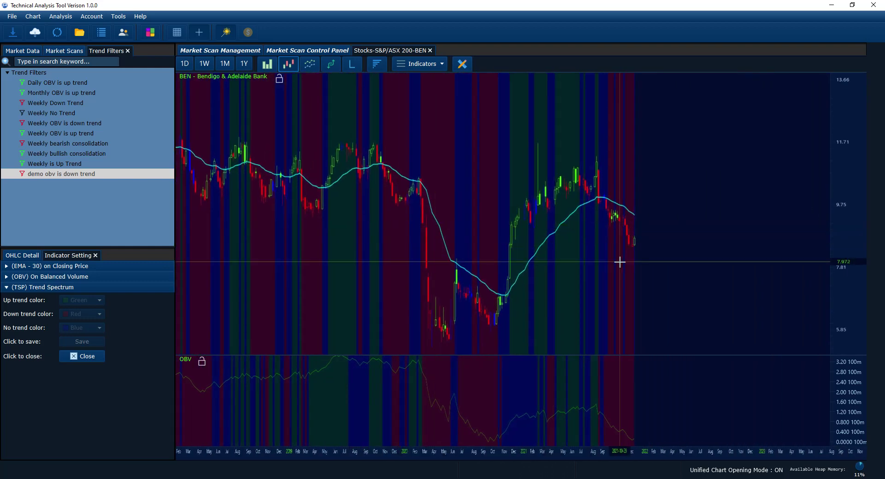
scroll(620, 259, "up", 3)
left_click_drag(671, 258, 595, 255)
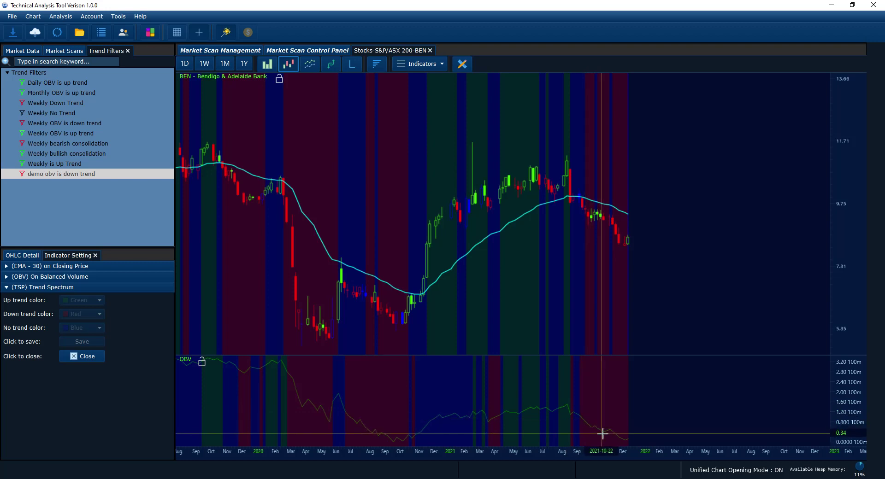
left_click_drag(624, 436, 673, 258)
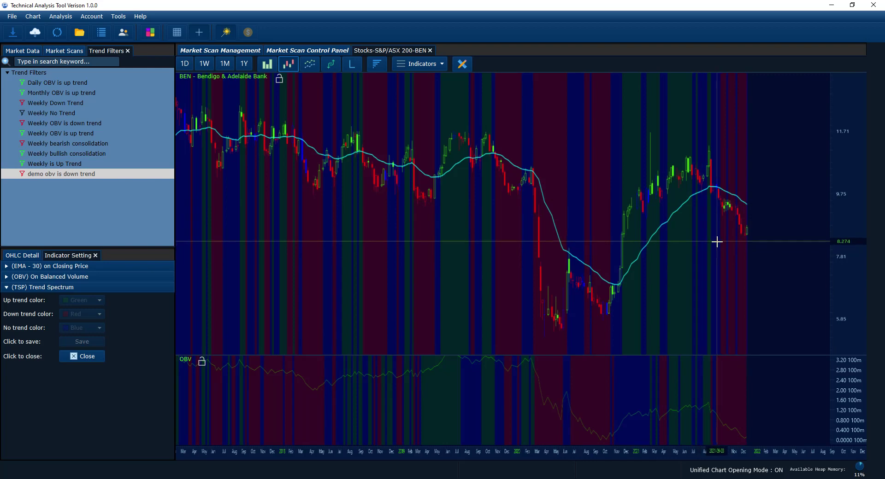
scroll(711, 245, "up", 4)
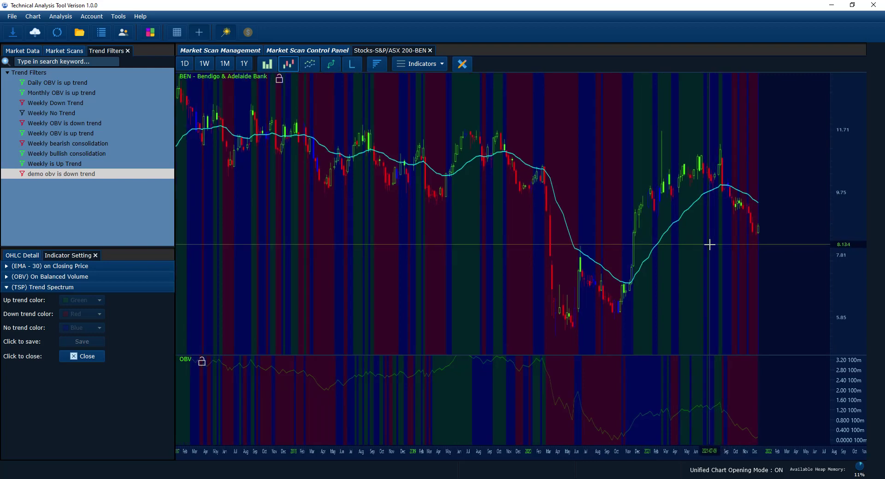
scroll(718, 254, "up", 2)
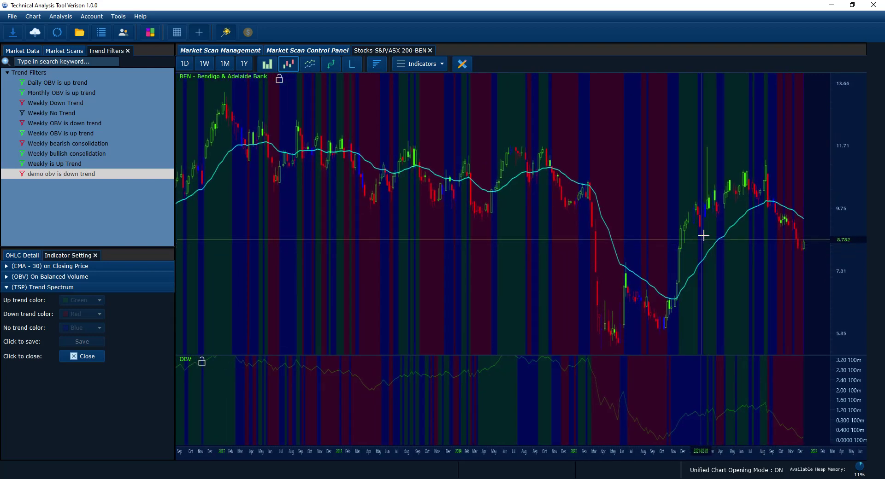
scroll(492, 171, "down", 1)
scroll(489, 188, "up", 10)
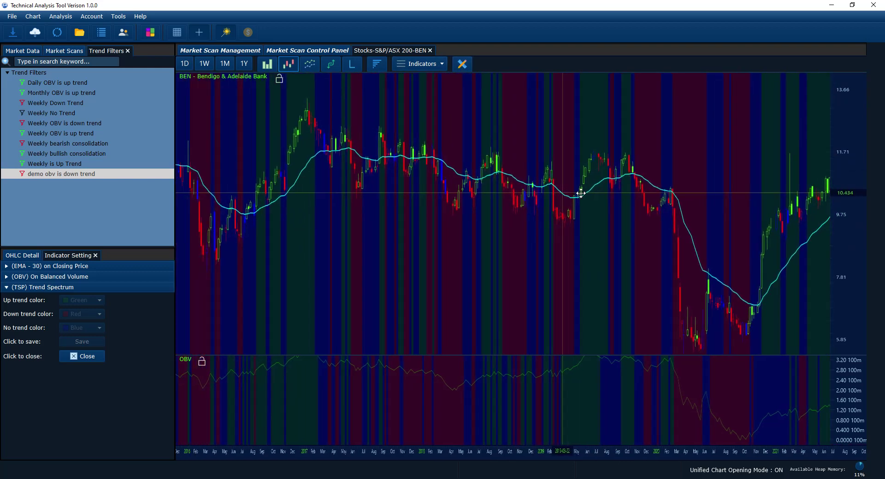
Switch the BEN chart to monthly prices and bring the full history since 2011 into view
left_click(225, 64)
scroll(436, 293, "up", 3)
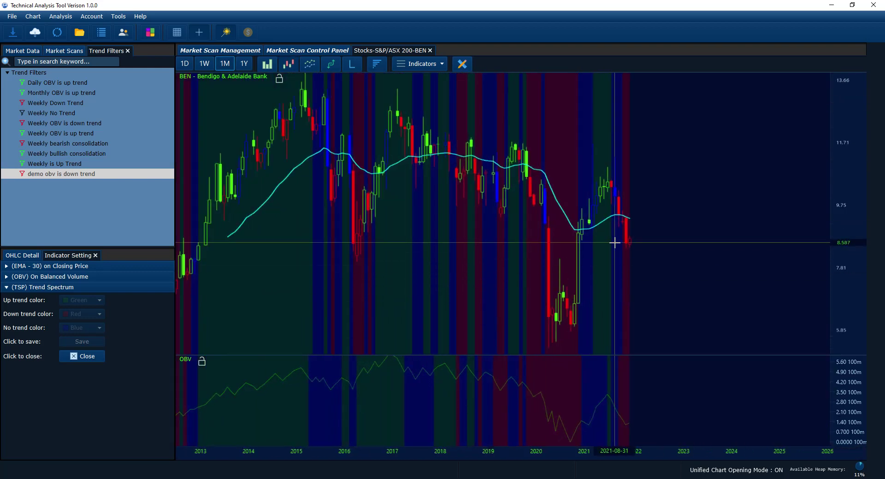
left_click_drag(607, 239, 636, 239)
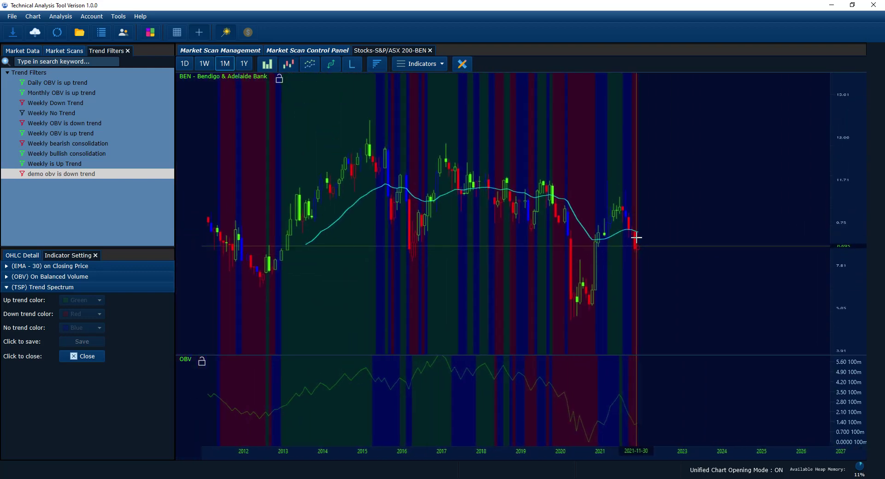
Show the drawing tools and draw a horizontal line across the BEN monthly chart at about 9.75
left_click(462, 64)
left_click(869, 87)
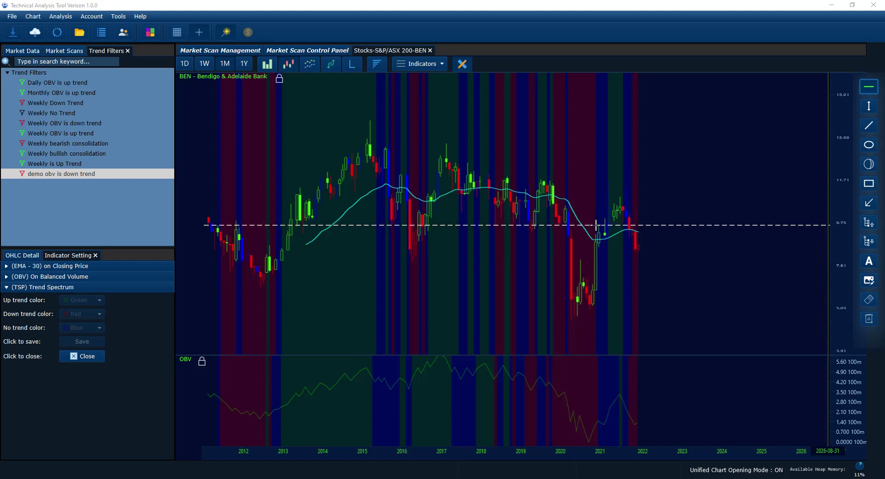
left_click(597, 224)
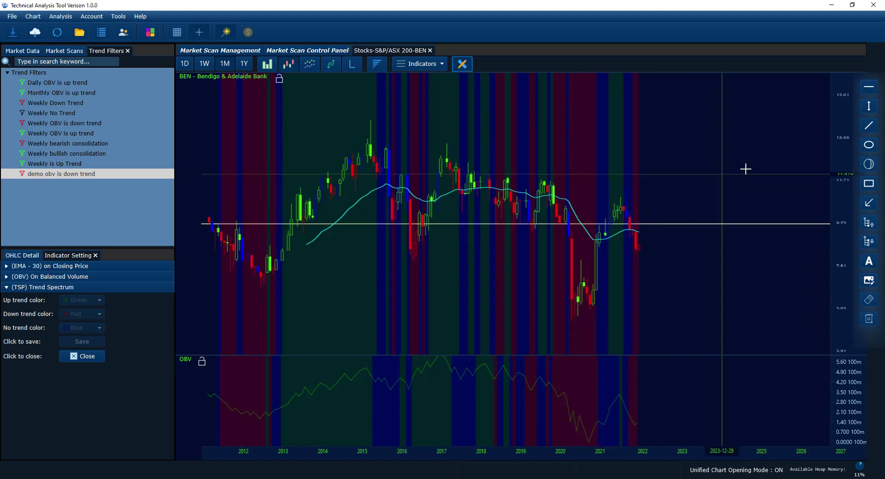
Draw an ellipse around the 2013 candles just above the horizontal line on the BEN chart
left_click(869, 145)
left_click_drag(288, 201, 316, 219)
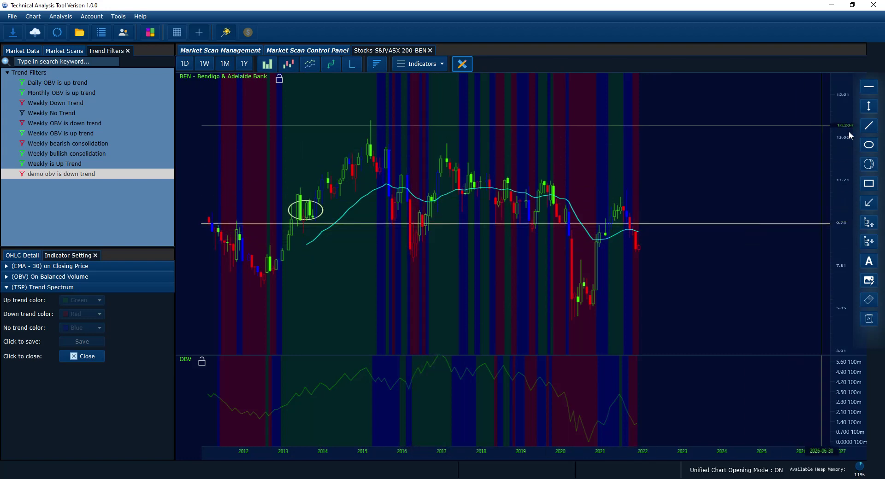
Draw arrows pointing at the early 2015 and early 2017 price peaks on the BEN monthly chart
left_click(869, 203)
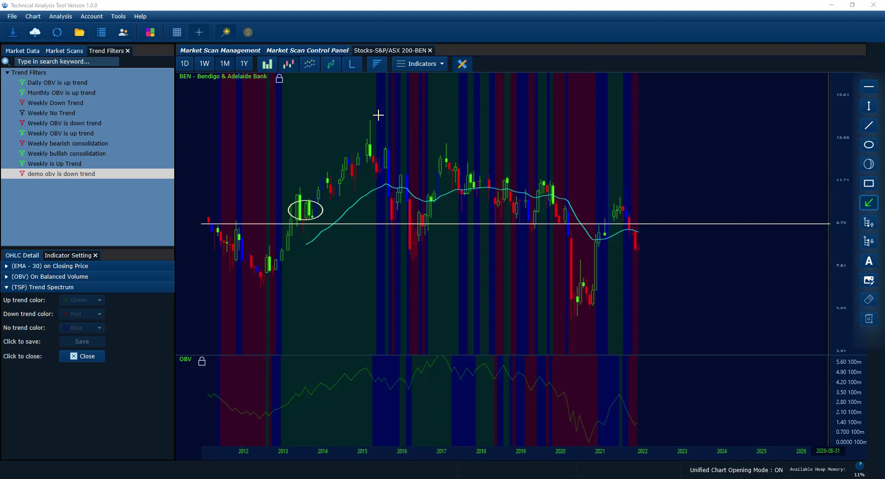
left_click_drag(371, 120, 396, 113)
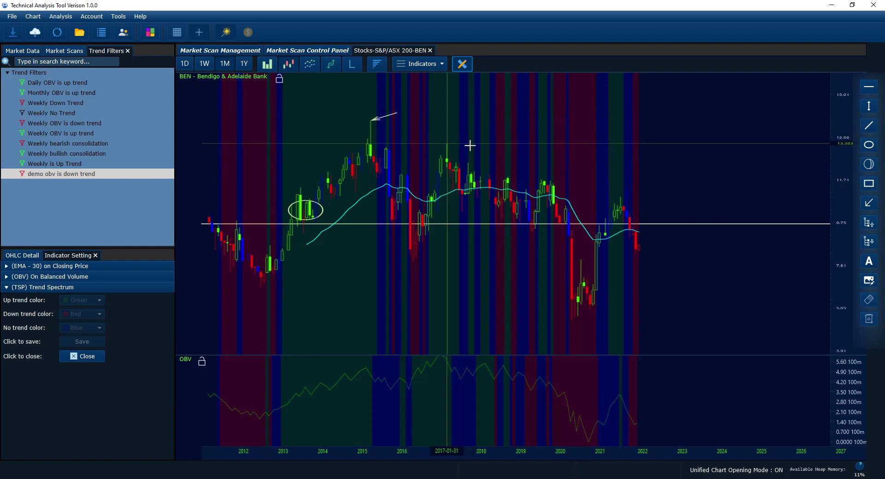
left_click(869, 203)
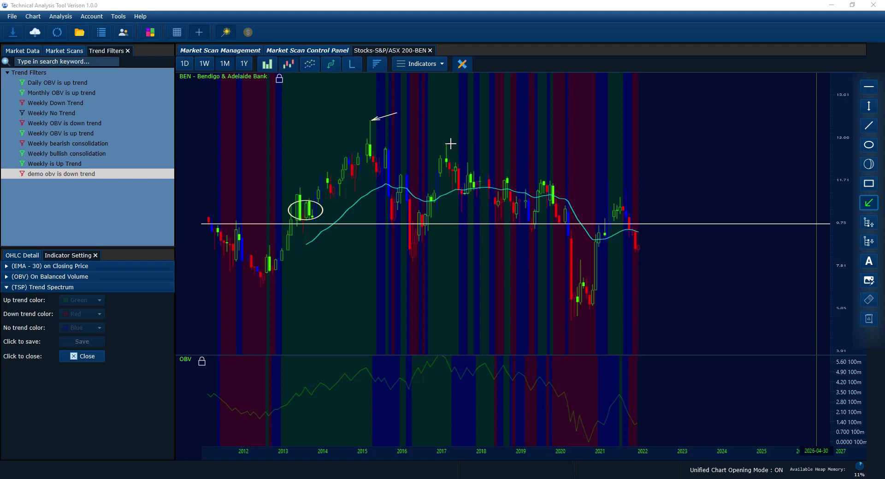
left_click_drag(446, 144, 485, 137)
left_click(485, 134)
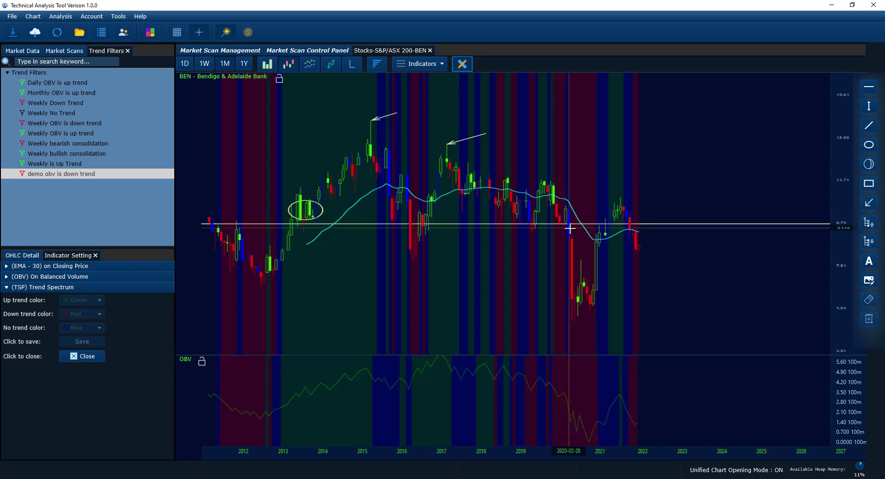
Draw an arrow pointing at the area just above the early 2021 price highs on the BEN monthly chart
scroll(570, 228, "up", 1)
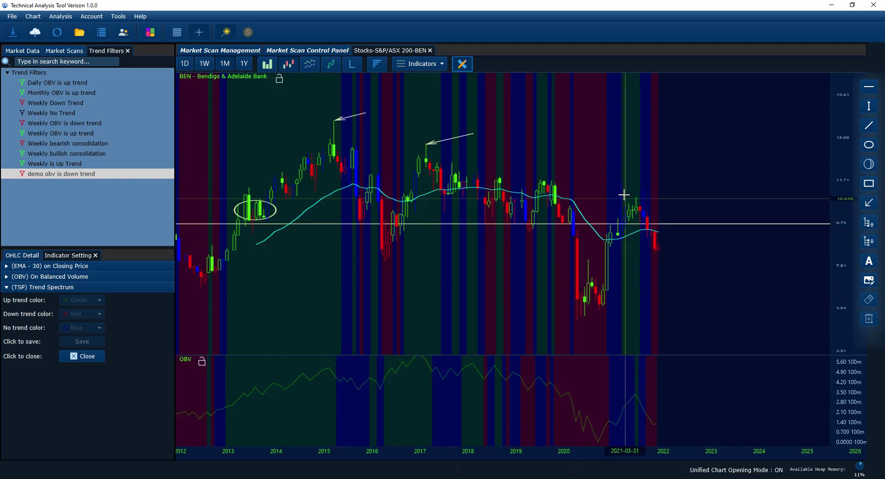
left_click(869, 202)
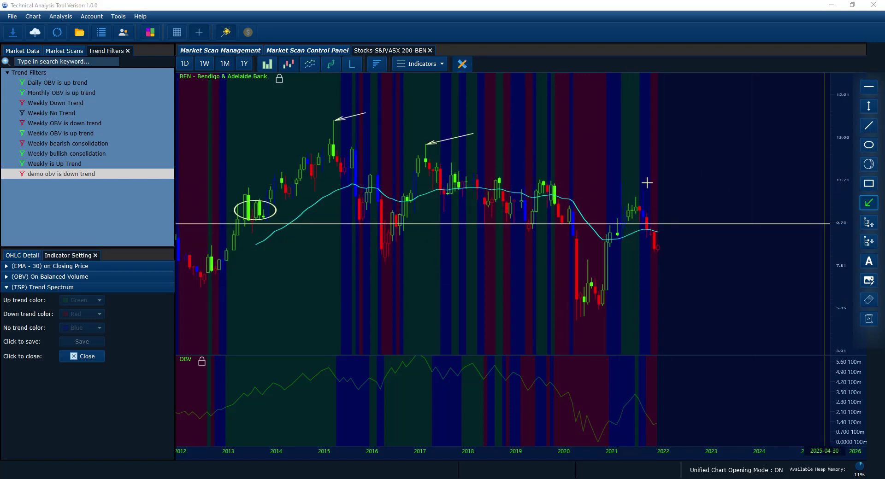
left_click_drag(622, 182, 674, 171)
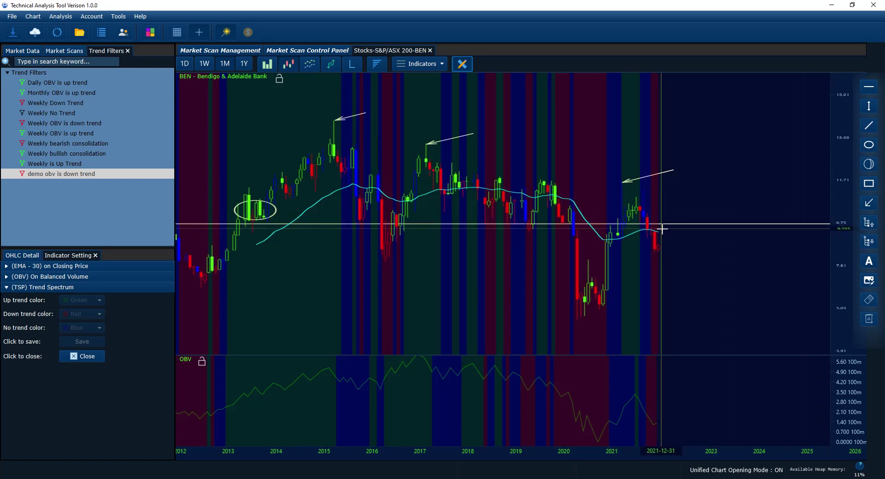
left_click(868, 203)
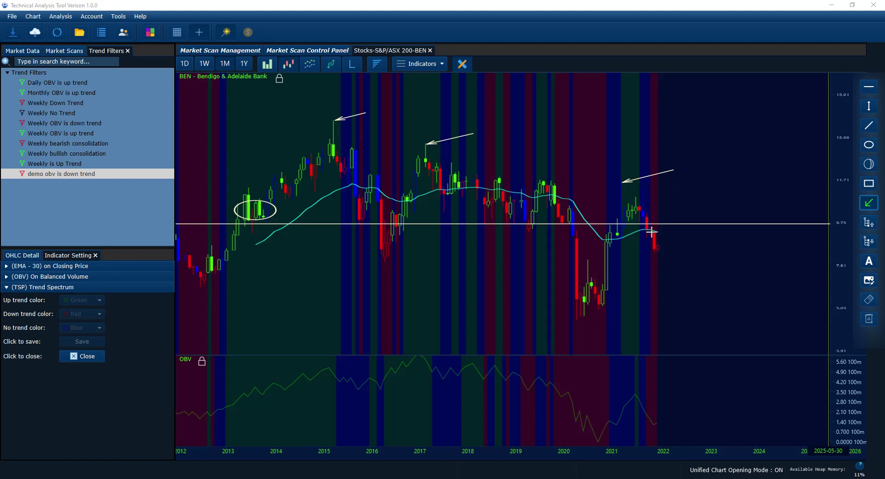
key("Escape")
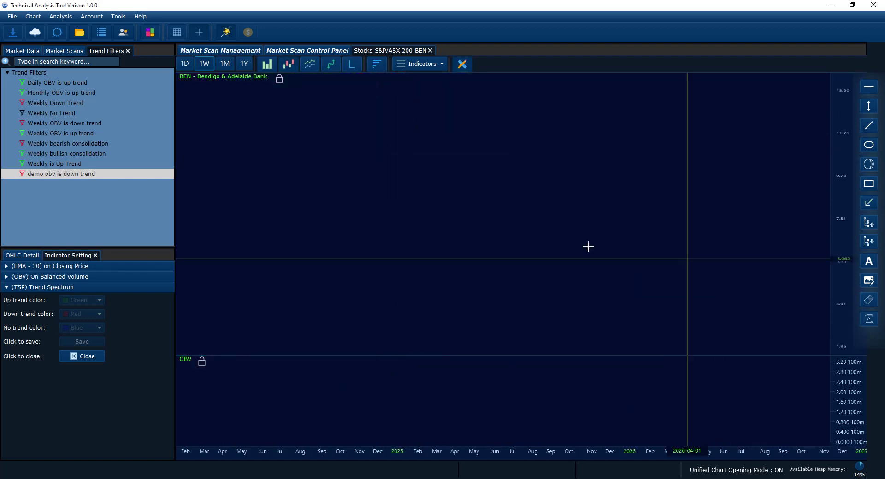
Switch the BEN chart to weekly prices and draw an arrow along the falling EMA from about late August to December 2021
scroll(572, 236, "down", 4)
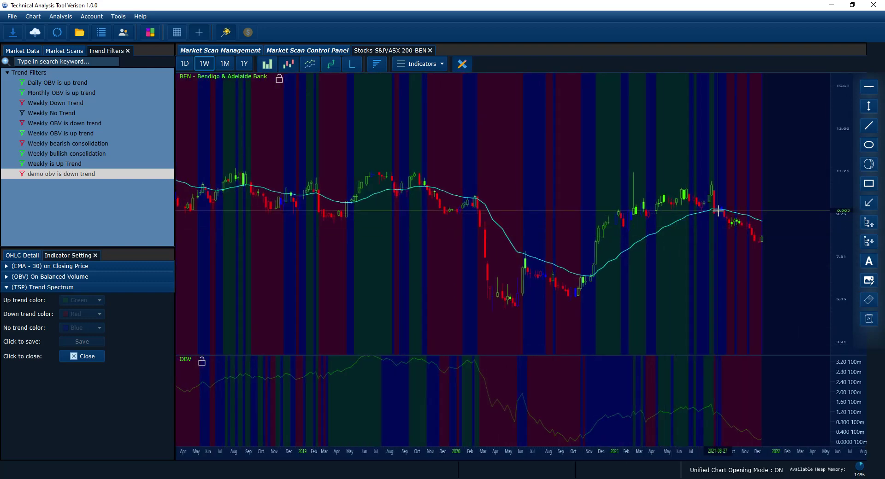
left_click(869, 203)
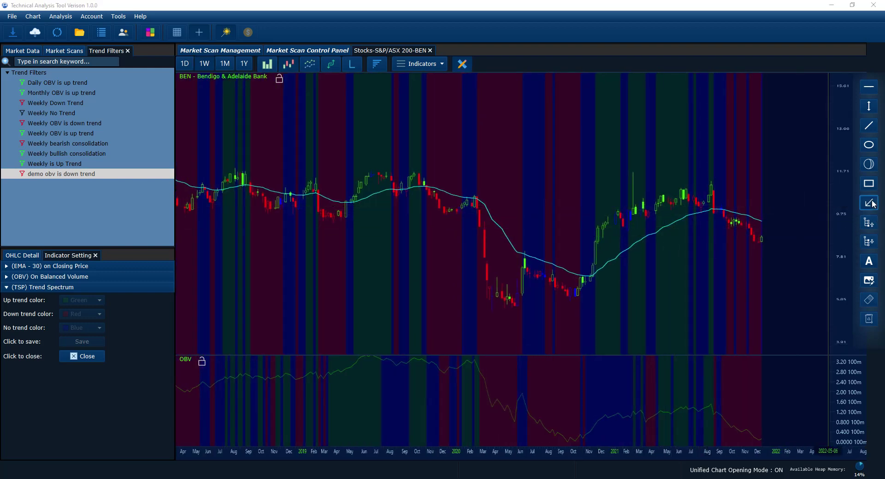
left_click_drag(760, 220, 717, 206)
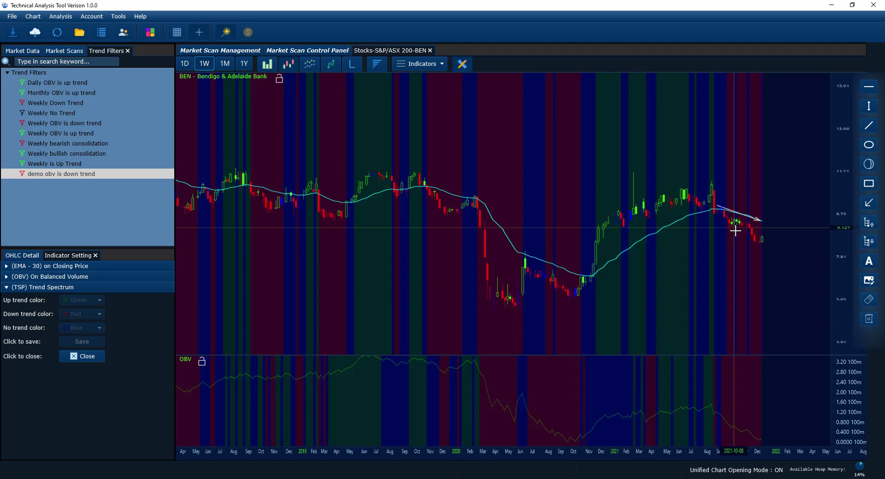
scroll(728, 243, "down", 4)
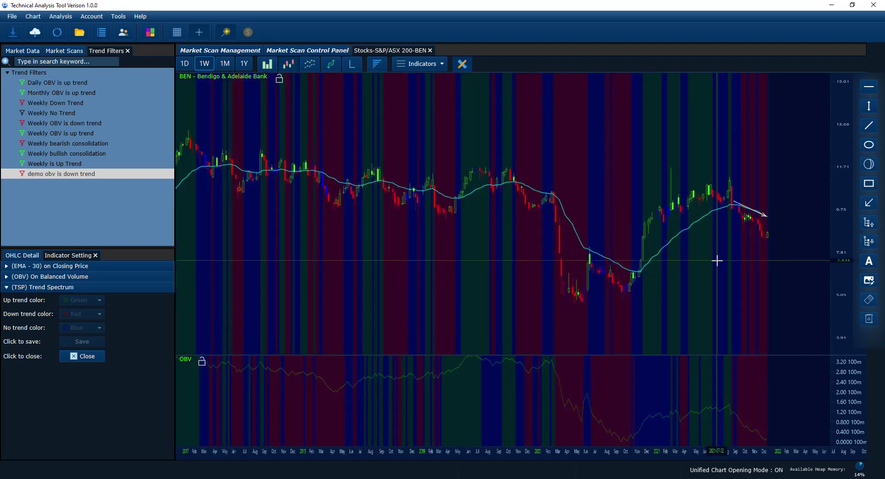
left_click_drag(717, 261, 760, 269)
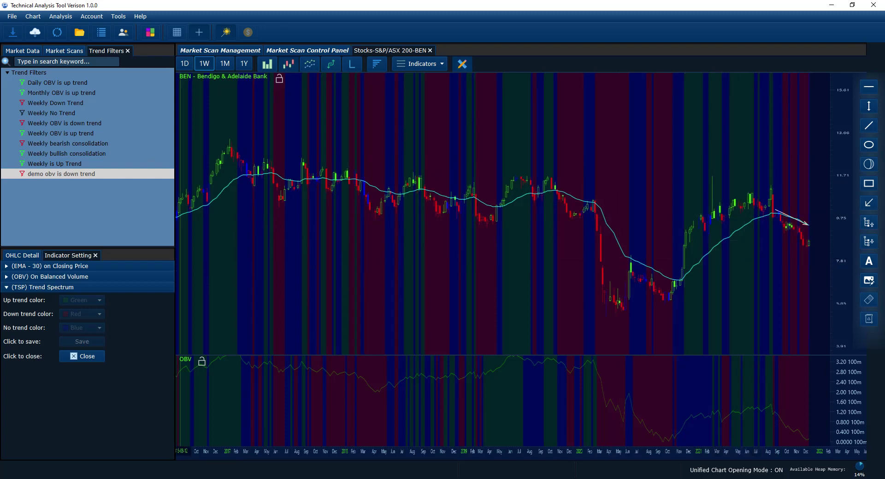
Close the BEN chart and enlarge the results area in the Demo OBV is Down Trend scan's setup
left_click(430, 50)
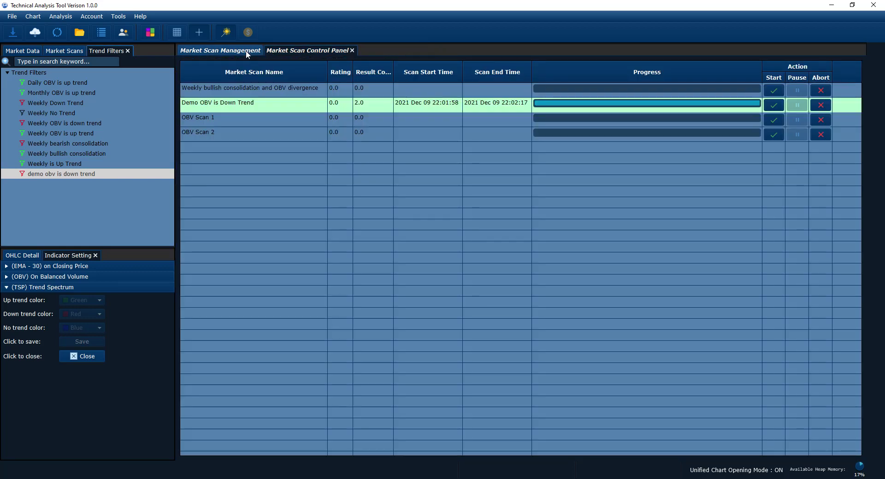
left_click(219, 50)
left_click_drag(412, 237, 404, 183)
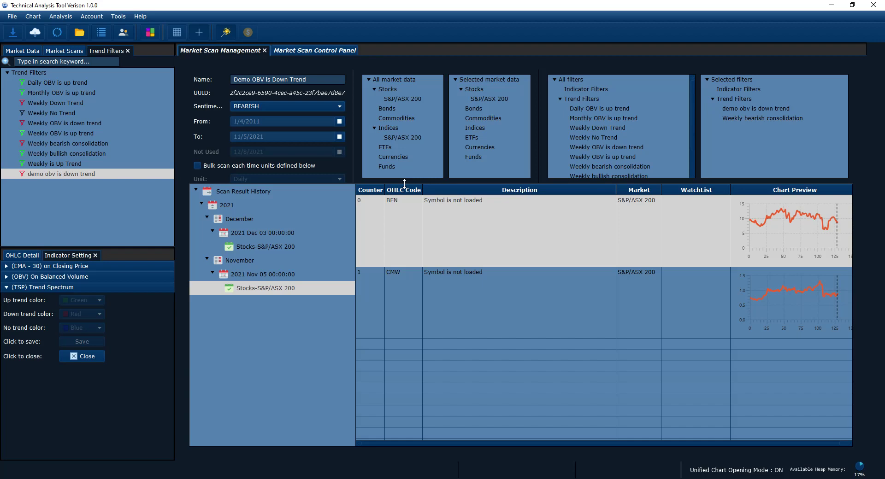
Review the demo obv is down trend filter's settings alongside the scan setup and scan control panel, and close the filter
double_click(61, 174)
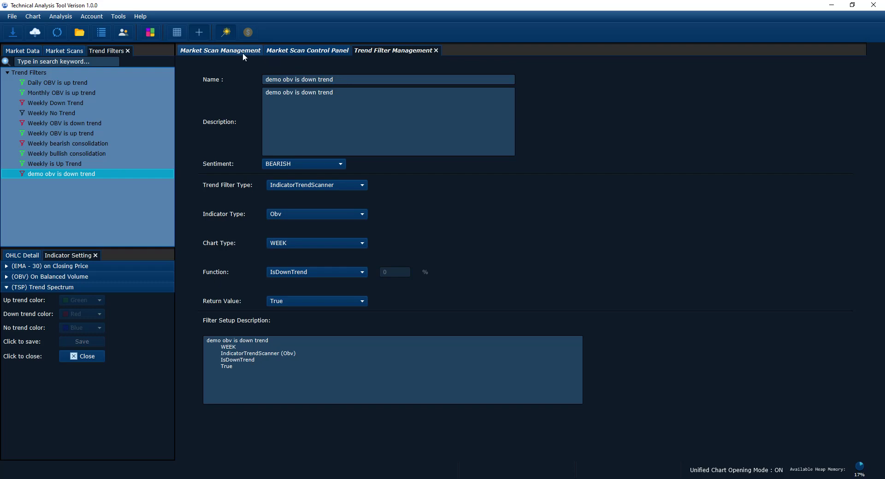
left_click(223, 51)
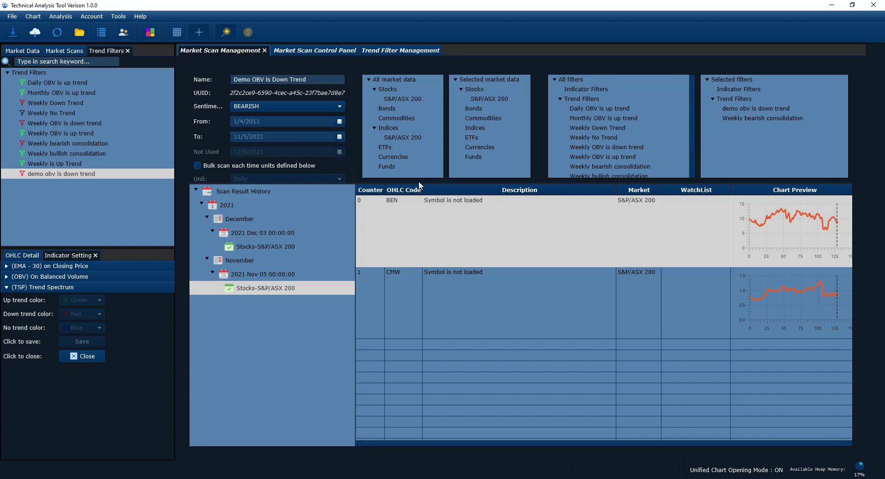
left_click(310, 52)
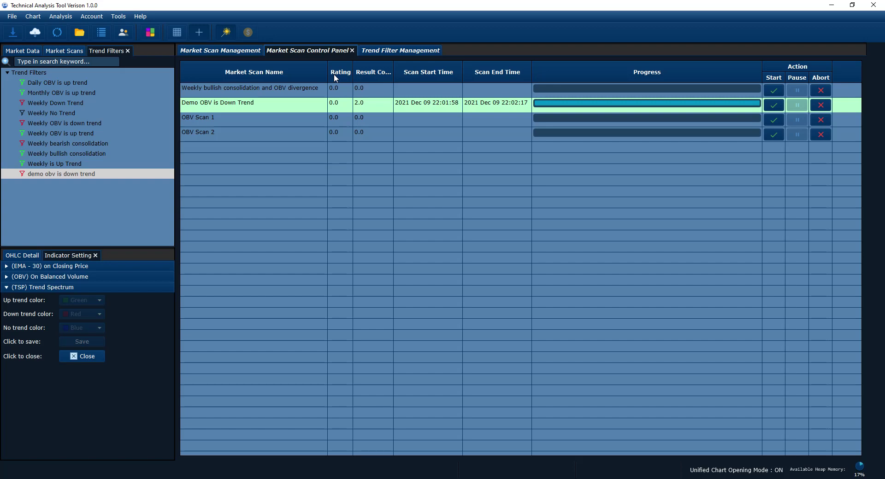
left_click(223, 52)
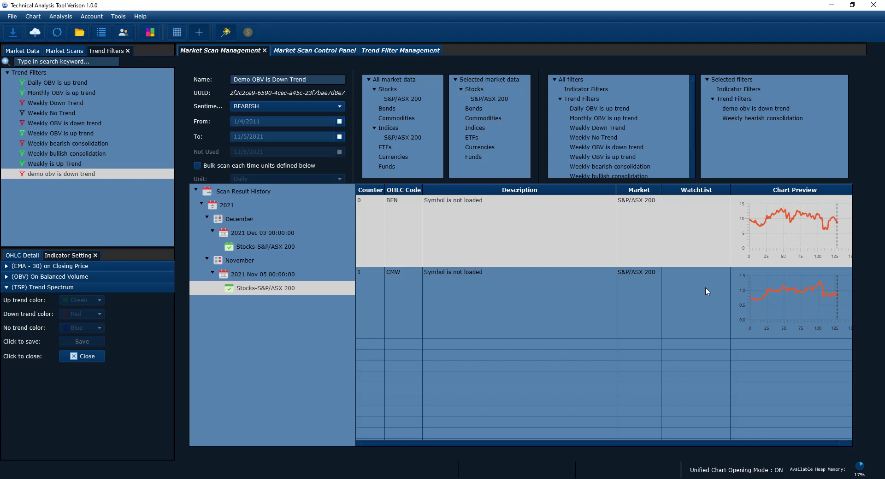
left_click(387, 50)
left_click(330, 50)
left_click(384, 49)
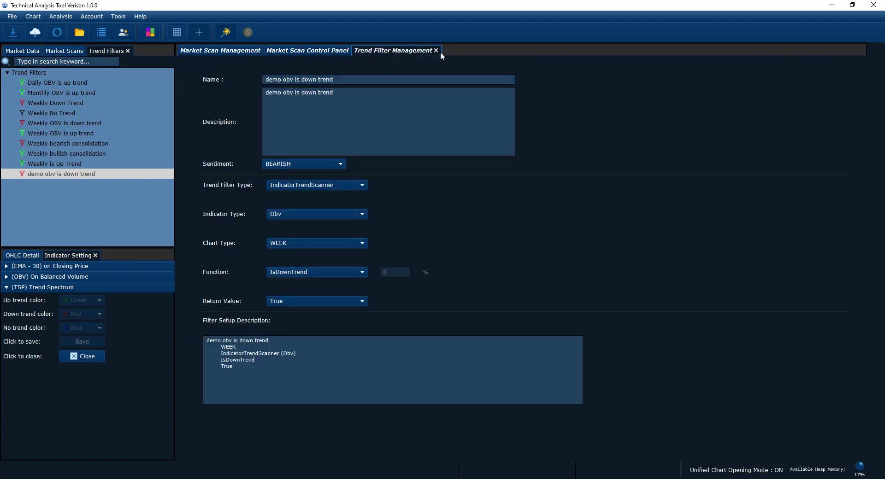
left_click(436, 50)
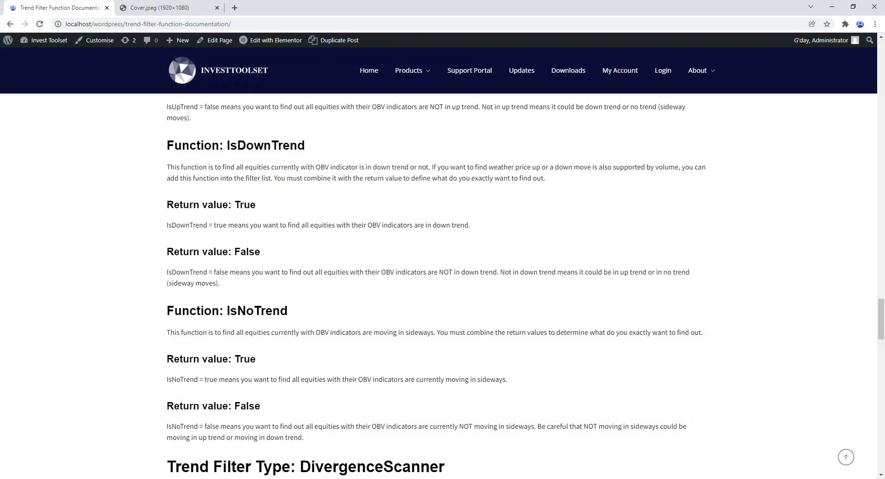
Read the OBV trend function documentation in the browser and return to the Demo OBV is Down Trend scan's setup
scroll(322, 332, "up", 1)
scroll(325, 330, "down", 1)
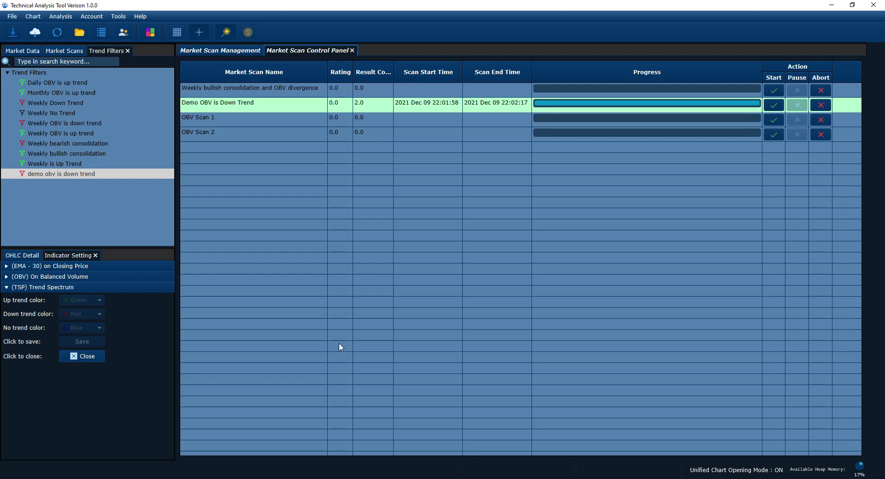
left_click(344, 324)
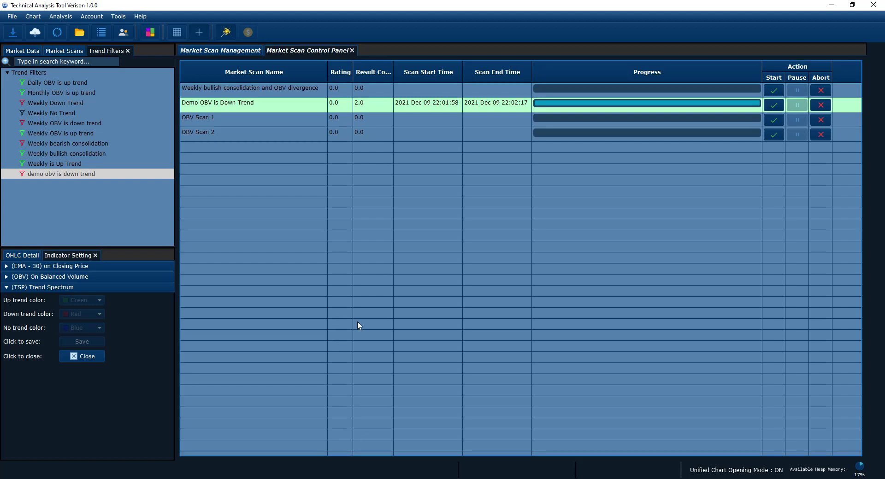
left_click(252, 51)
left_click(282, 50)
left_click(253, 51)
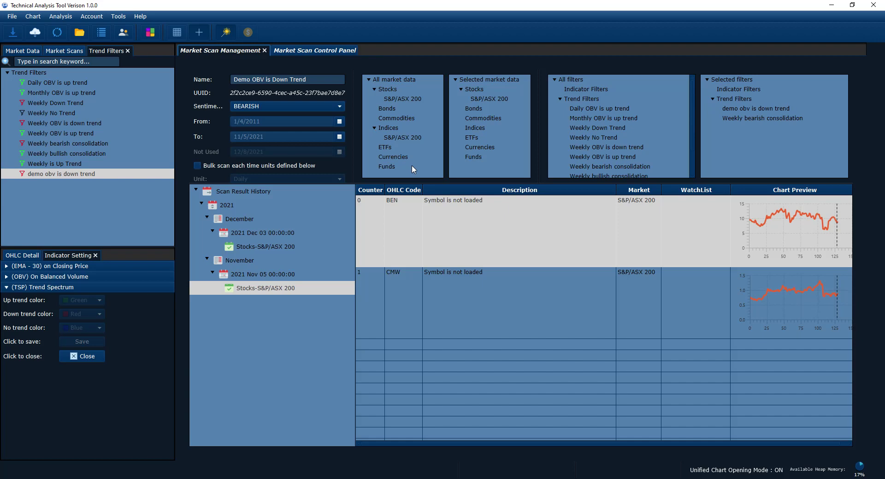